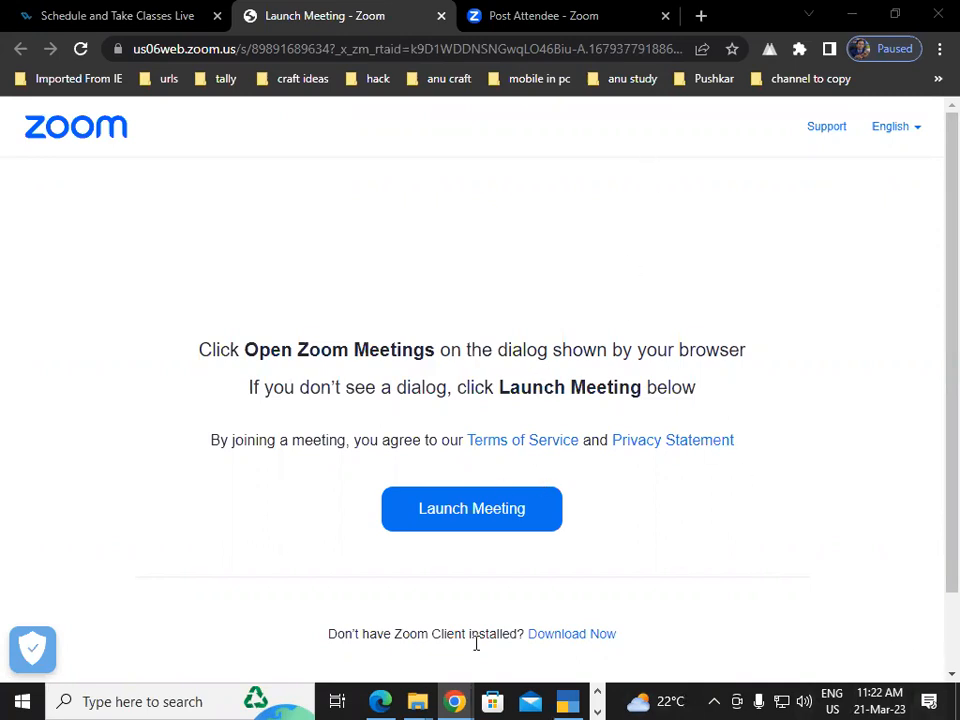
Bring the Tally Practice Set.pdf tax invoice forward in Edge and switch on the Draw pen.
mouse_move(380, 701)
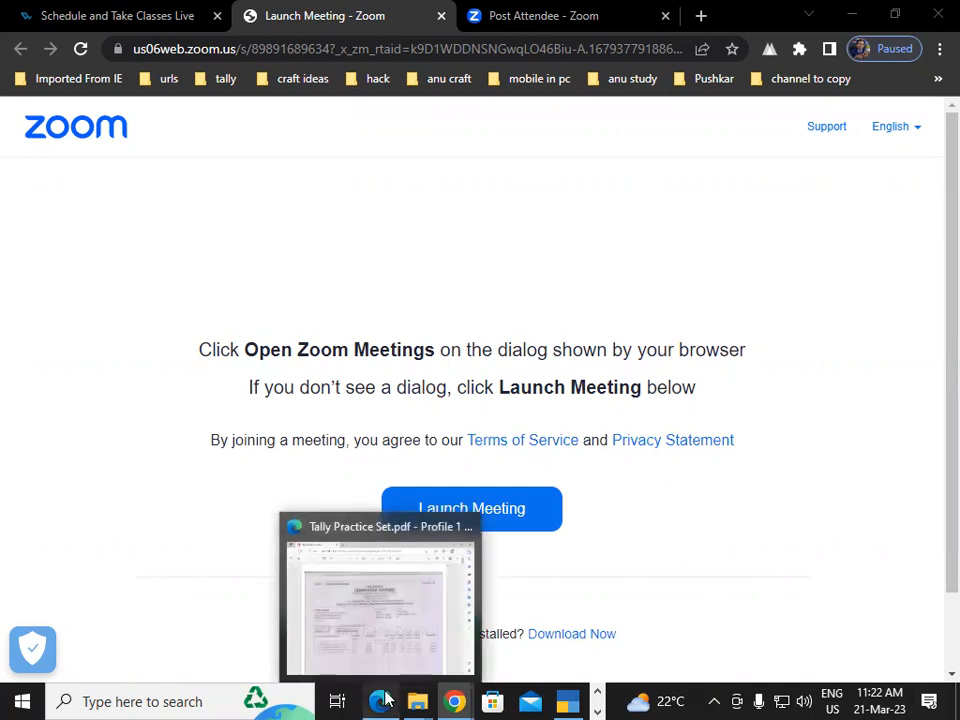
left_click(377, 611)
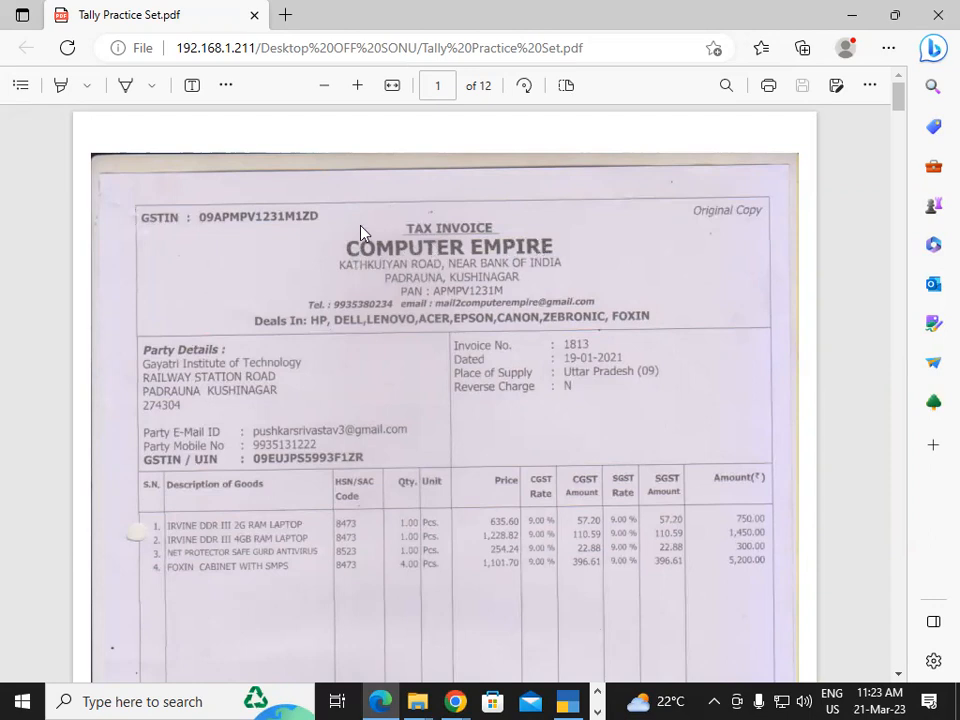
left_click(125, 85)
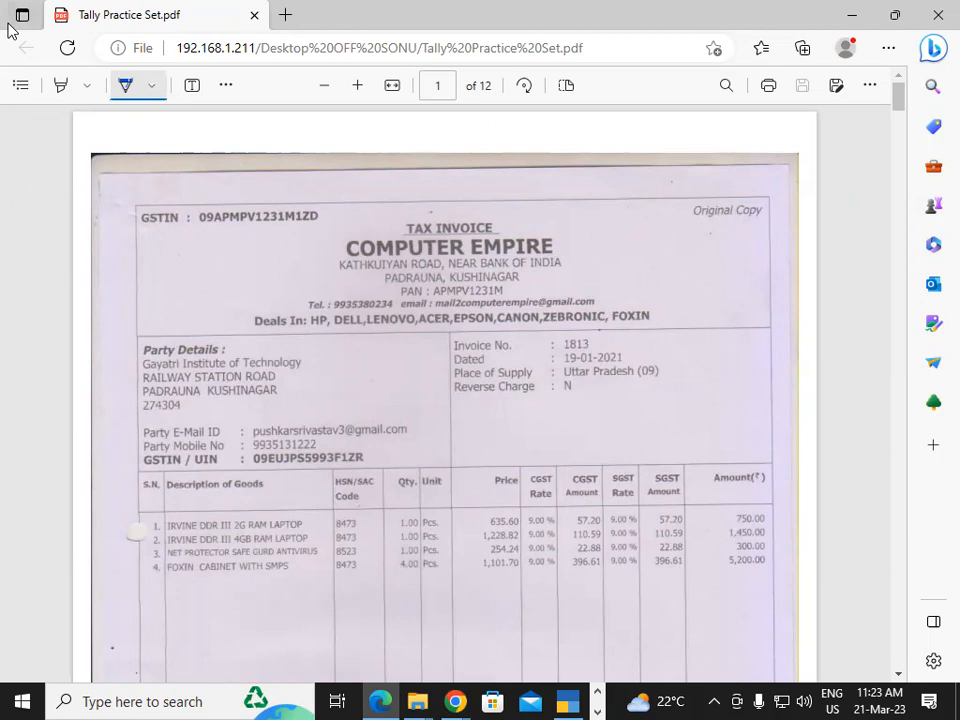
Circle the supplier GSTIN labelled 'Supp', tick COMPUTER EMPIRE, and circle Original Copy and TAX INVOICE.
mouse_move(196, 227)
left_mouse_down()
mouse_move(245, 246)
mouse_move(329, 219)
mouse_move(292, 182)
mouse_move(206, 170)
mouse_move(190, 218)
mouse_move(207, 262)
mouse_move(227, 270)
left_mouse_up()
mouse_move(239, 262)
left_mouse_down()
mouse_move(272, 266)
mouse_move(240, 283)
mouse_move(278, 282)
left_mouse_up()
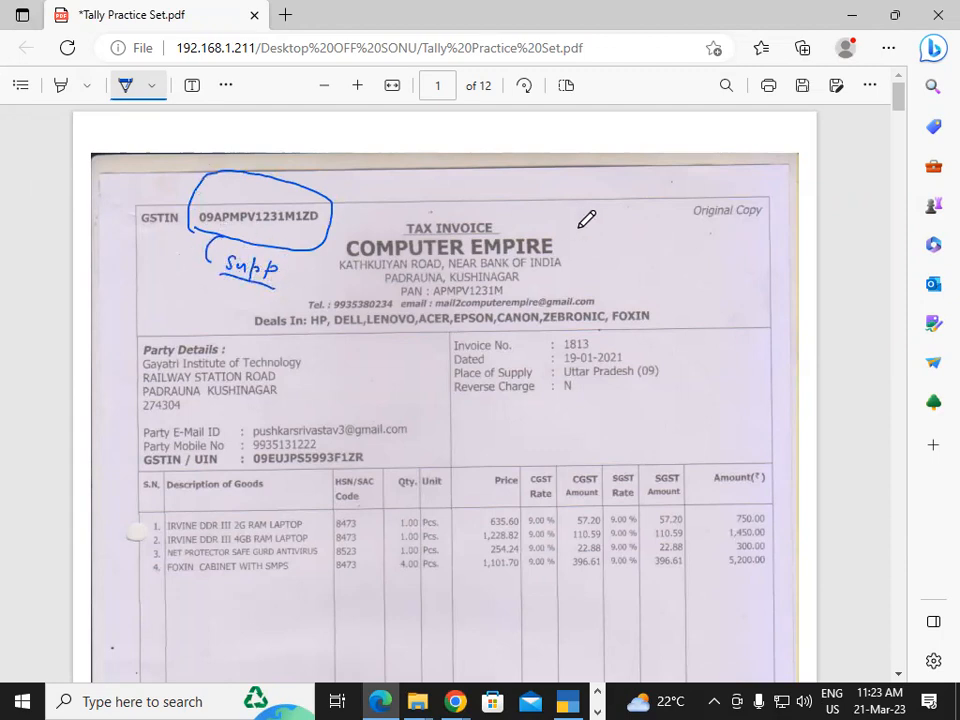
left_click_drag(567, 250, 594, 240)
mouse_move(686, 221)
left_mouse_down()
mouse_move(740, 230)
mouse_move(777, 210)
mouse_move(726, 186)
mouse_move(681, 207)
left_mouse_up()
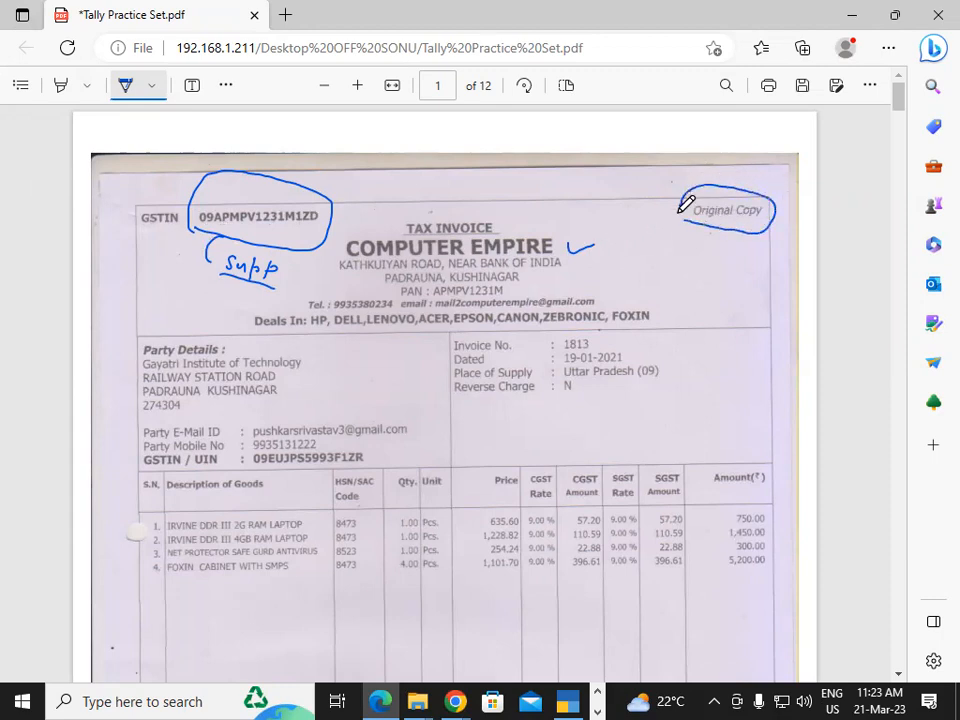
left_click_drag(488, 211, 474, 209)
mouse_move(388, 230)
left_mouse_down()
mouse_move(510, 232)
mouse_move(516, 191)
mouse_move(441, 180)
mouse_move(392, 208)
mouse_move(406, 222)
left_mouse_up()
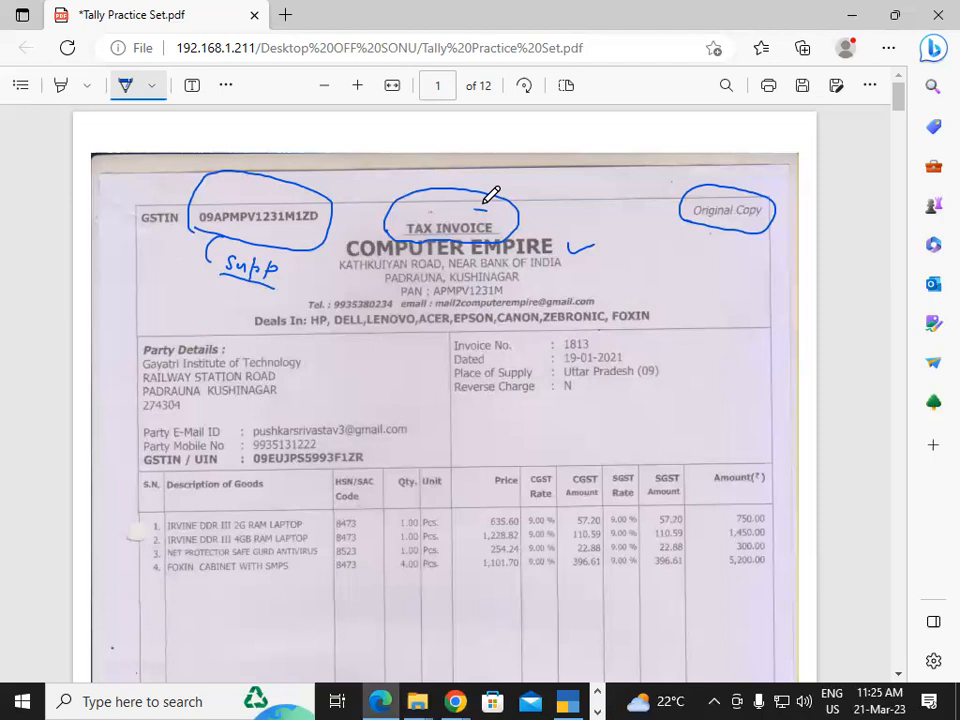
Tick the supplier address, the Party Details heading and invoice number 1813.
mouse_move(338, 262)
left_mouse_down()
mouse_move(325, 280)
mouse_move(345, 292)
left_mouse_up()
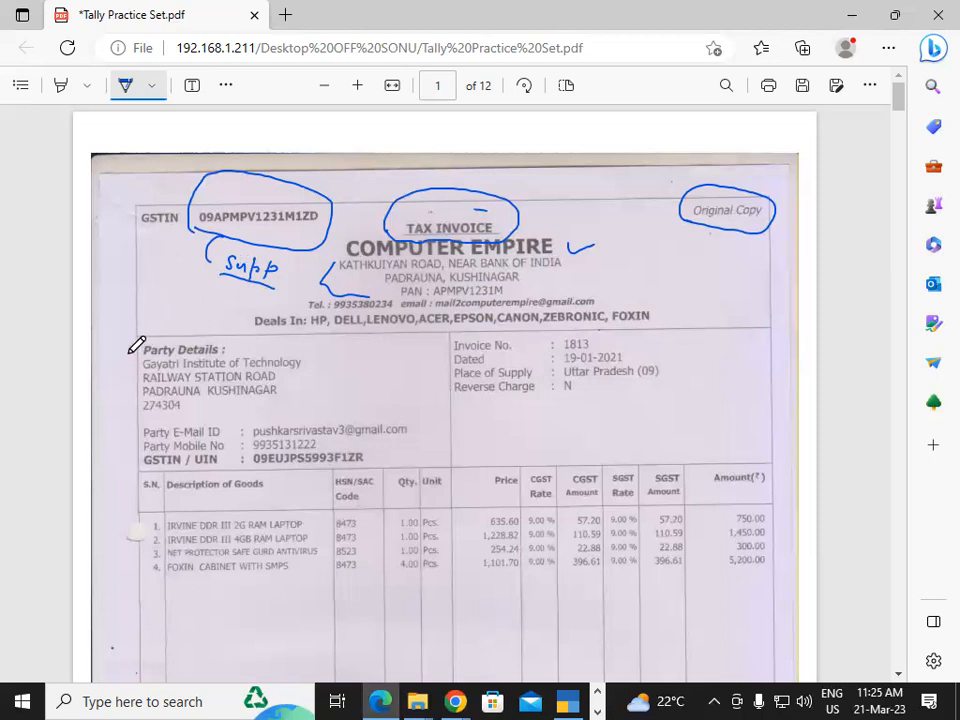
left_click_drag(122, 347, 140, 345)
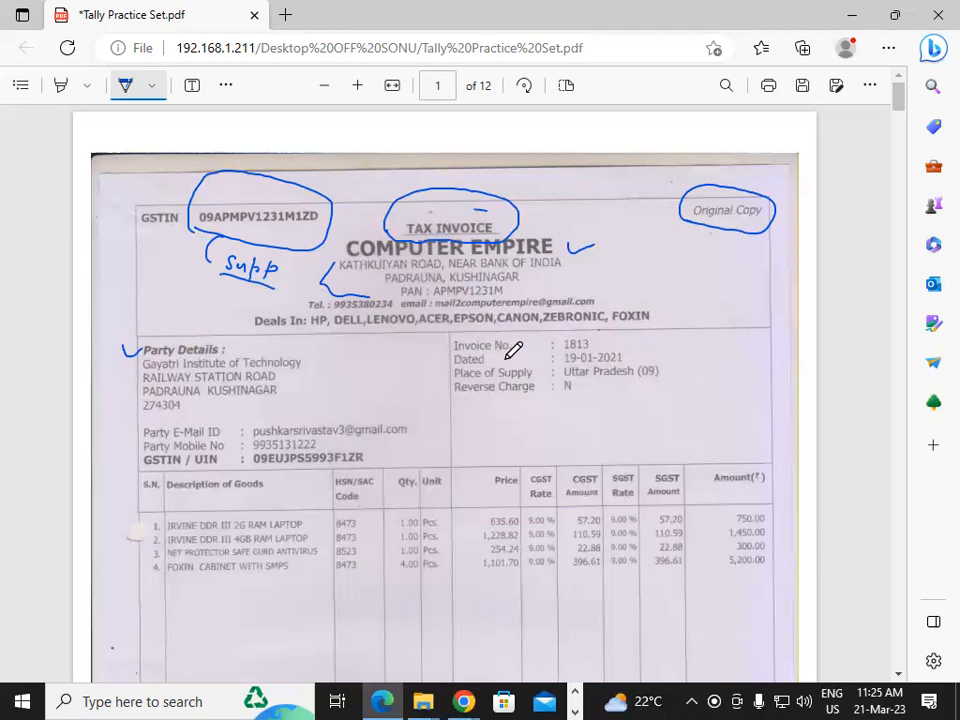
mouse_move(592, 344)
left_mouse_down()
mouse_move(628, 338)
mouse_move(712, 369)
left_mouse_up()
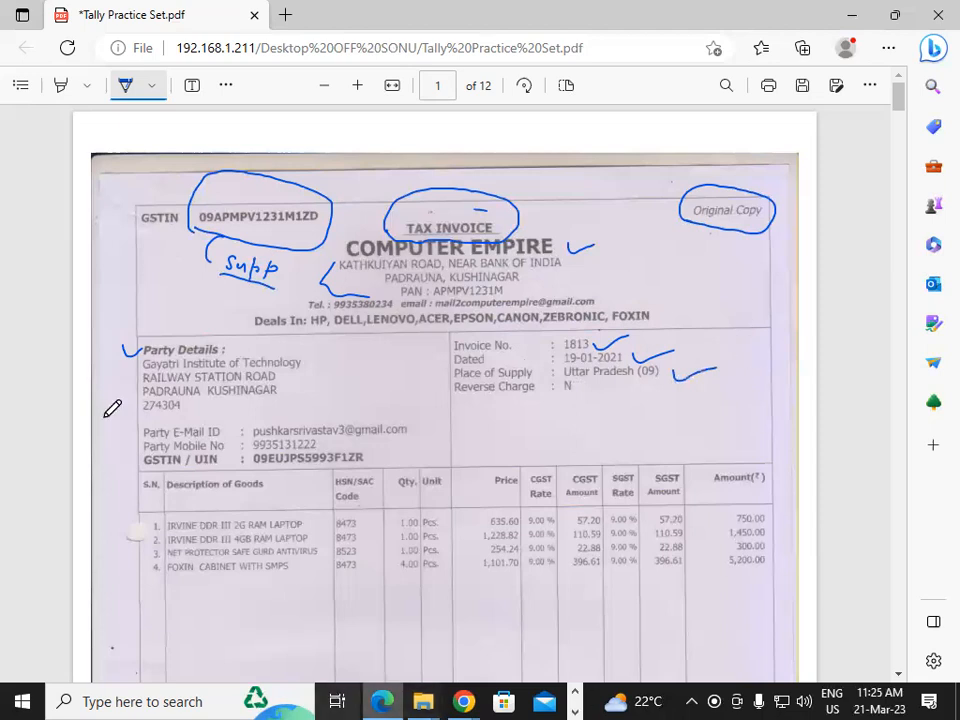
Tick the Description and HSN/SAC headings, the 750.00 amount, the item rows and the party name.
mouse_move(181, 500)
left_mouse_down()
mouse_move(193, 506)
mouse_move(230, 488)
left_mouse_up()
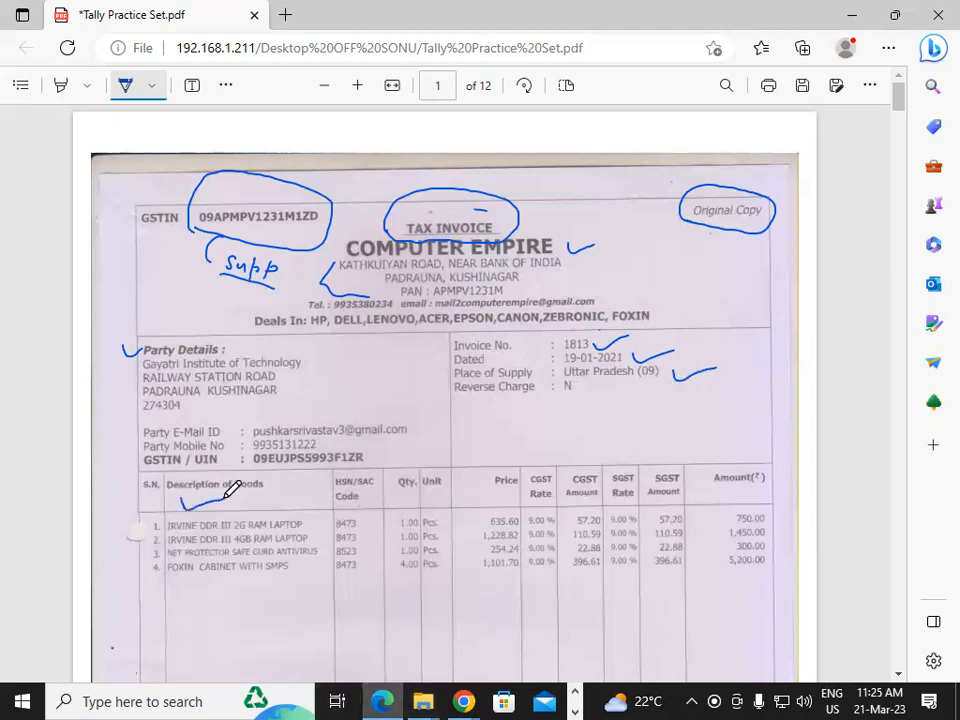
mouse_move(366, 501)
left_mouse_down()
mouse_move(450, 486)
mouse_move(548, 505)
mouse_move(586, 490)
left_mouse_up()
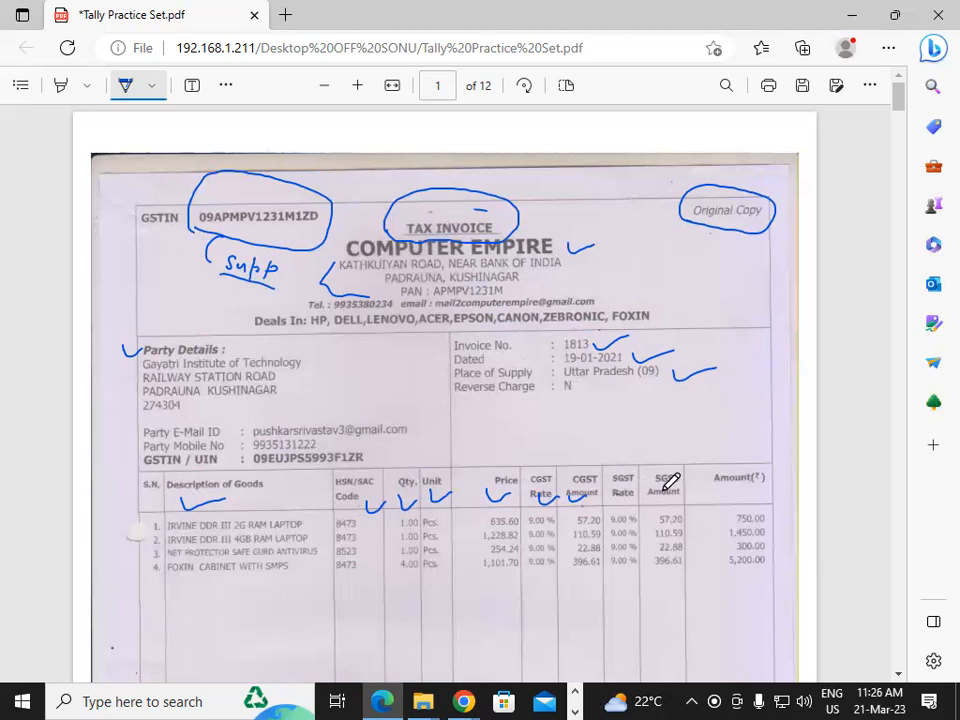
left_click_drag(712, 513, 746, 509)
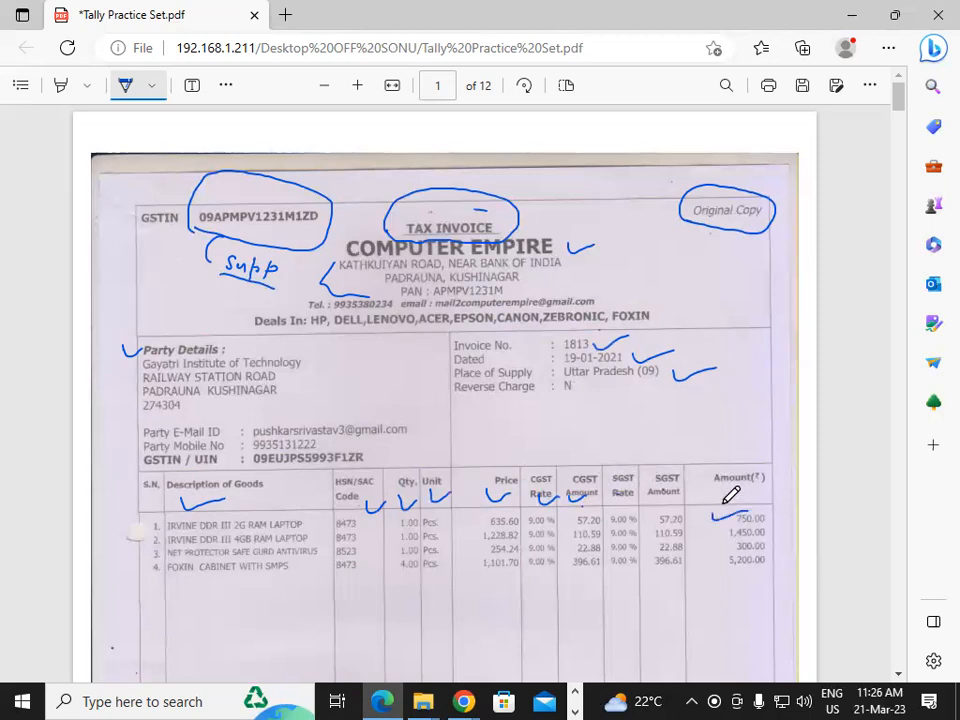
mouse_move(146, 522)
left_mouse_down()
mouse_move(160, 518)
mouse_move(151, 562)
left_mouse_up()
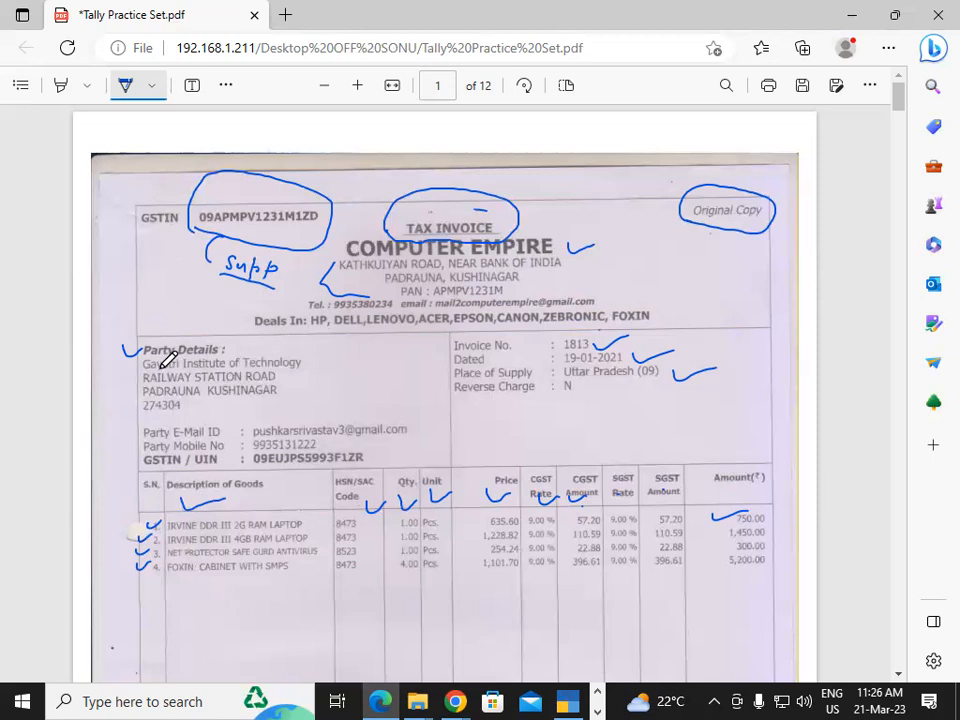
left_click_drag(306, 362, 328, 355)
Alter company Tally Practice Set, renaming it 'Gayatri Institute of Technology', and save.
left_click(567, 701)
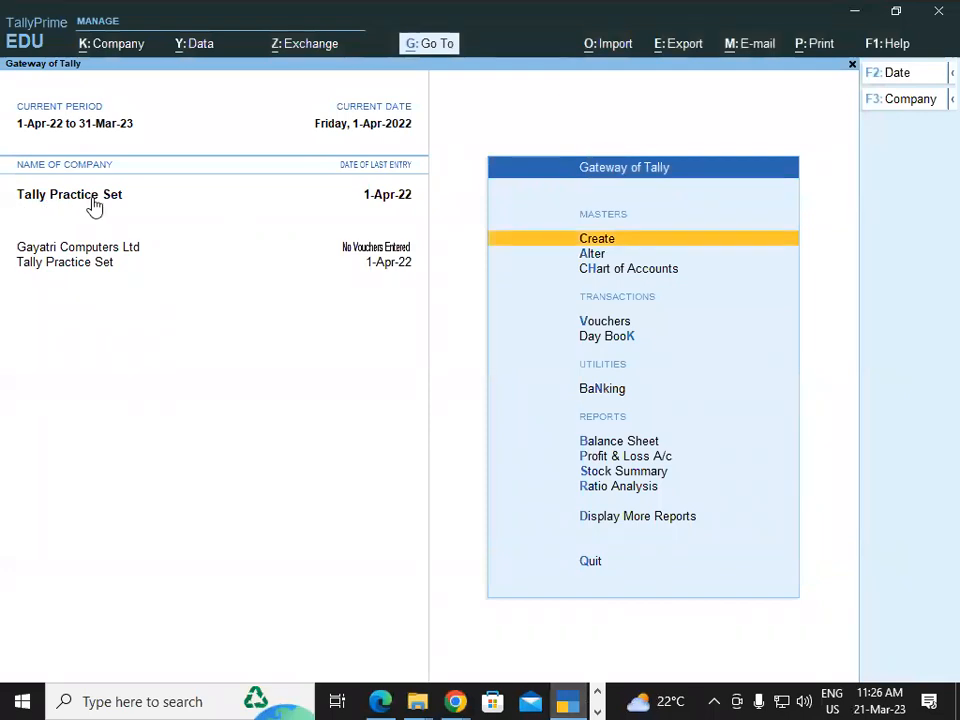
left_click(89, 48)
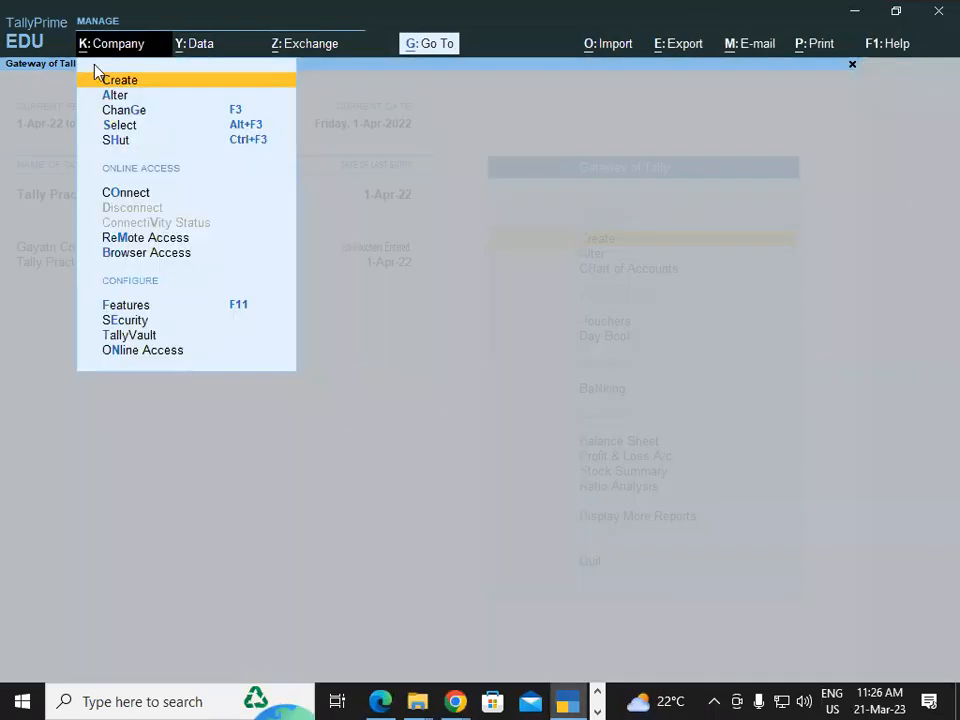
left_click(120, 97)
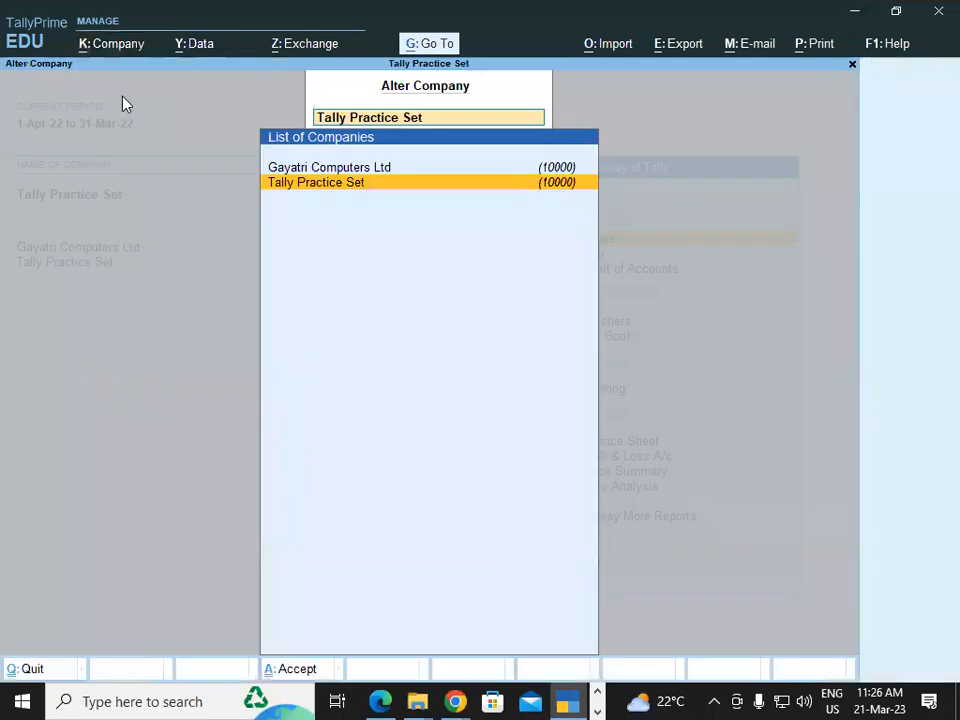
left_click(313, 187)
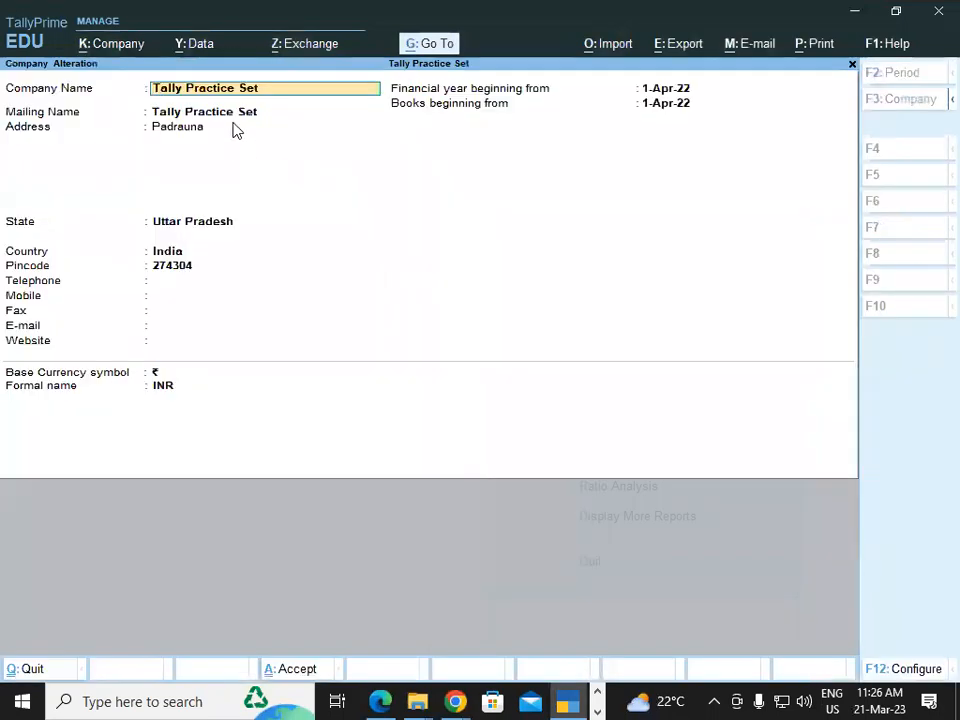
type("Gayatri I")
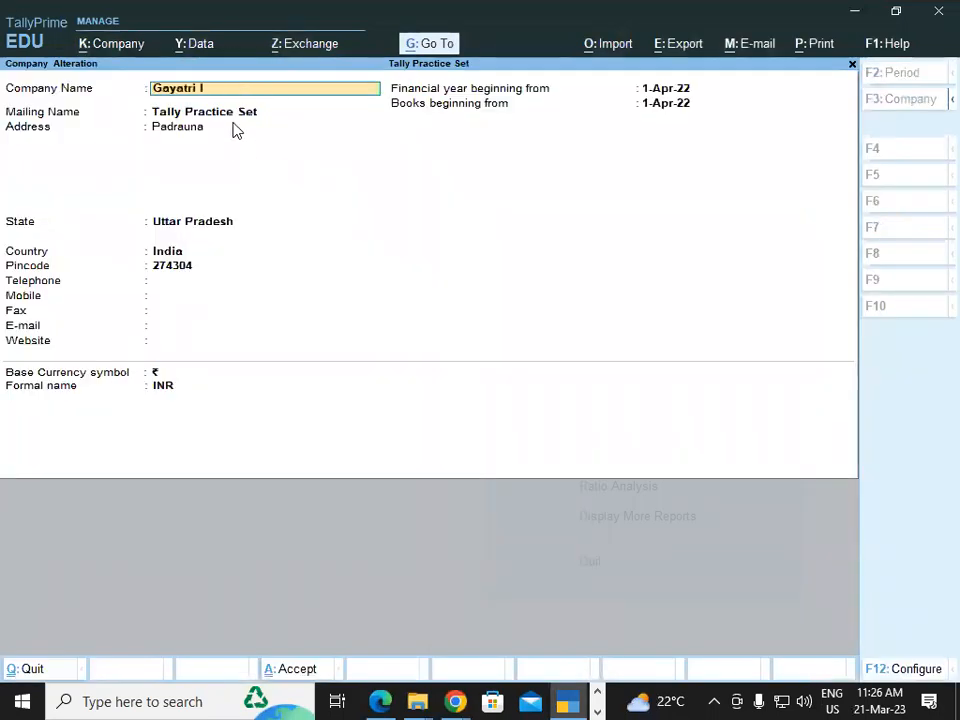
type("nstitute of Tec")
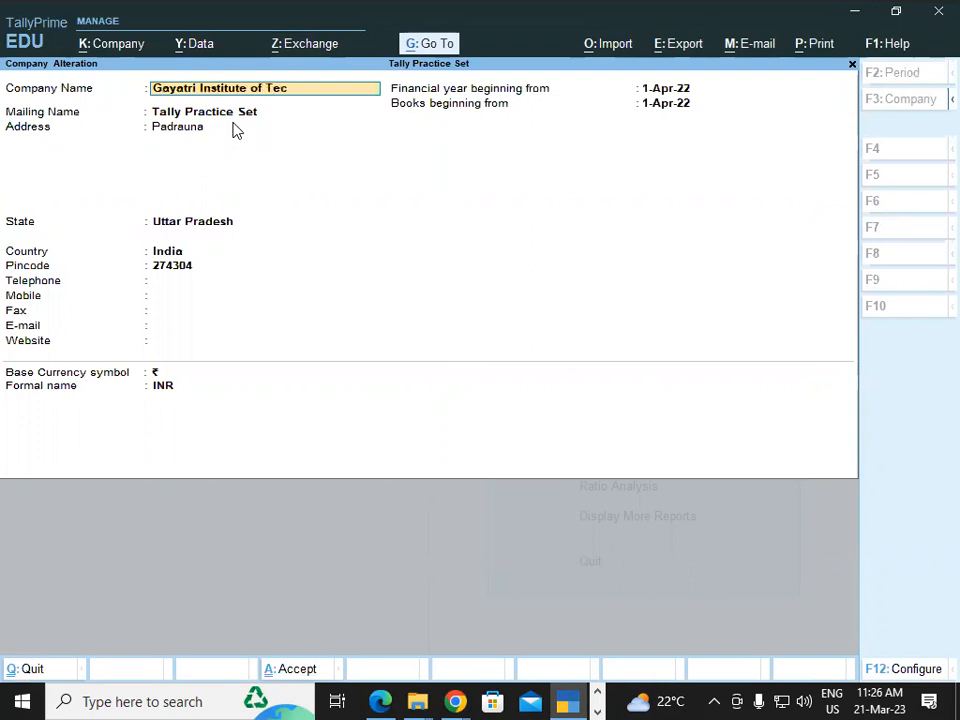
type("hnology")
key("Return")
key("Return")
key("Return")
key("Return")
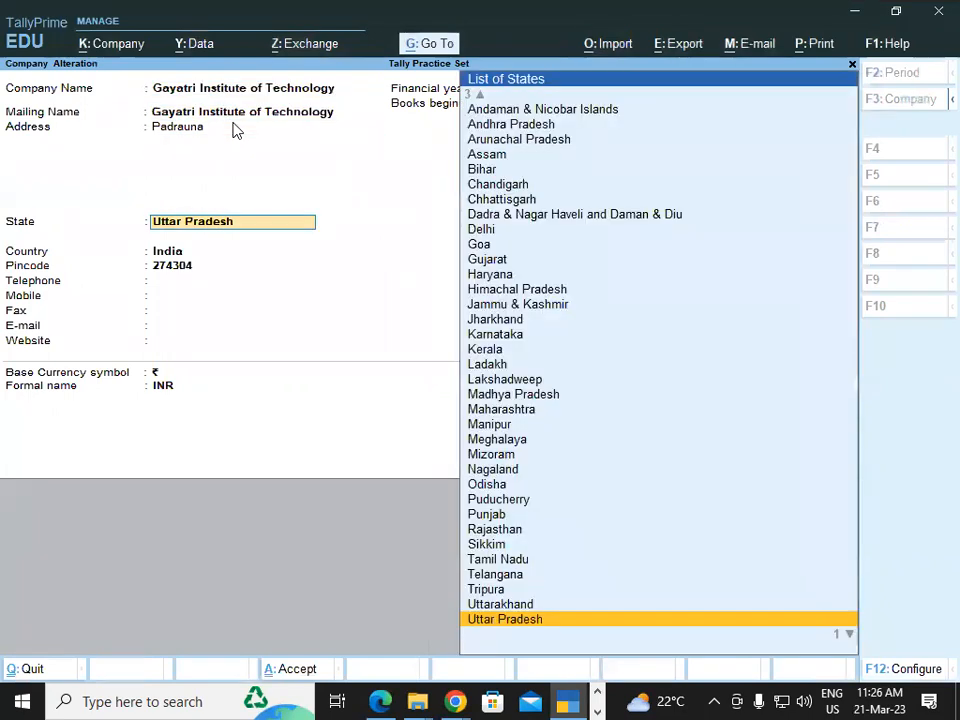
key("ctrl+a")
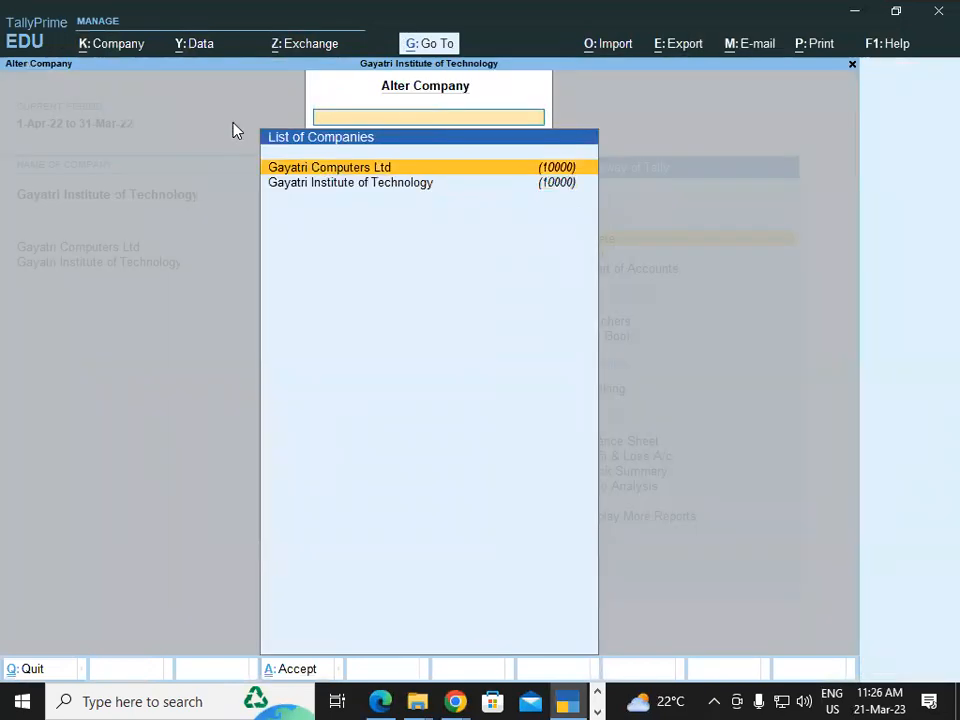
key("Escape")
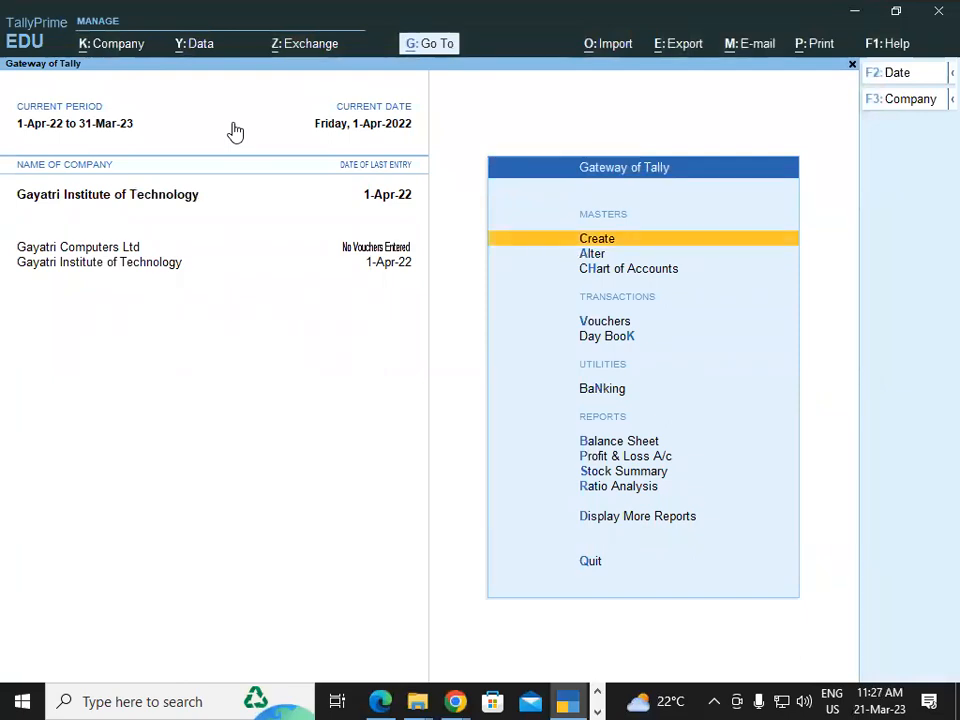
Start a new voucher and switch its type to Purchase, checking the invoice PDF.
key("Down")
key("Down")
key("Down")
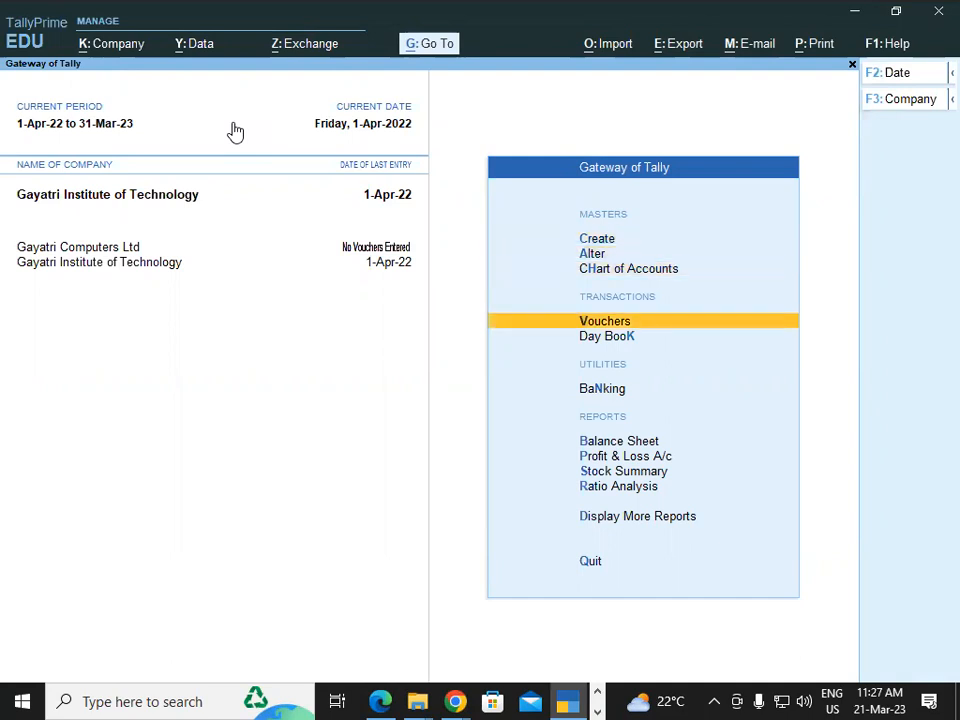
key("Return")
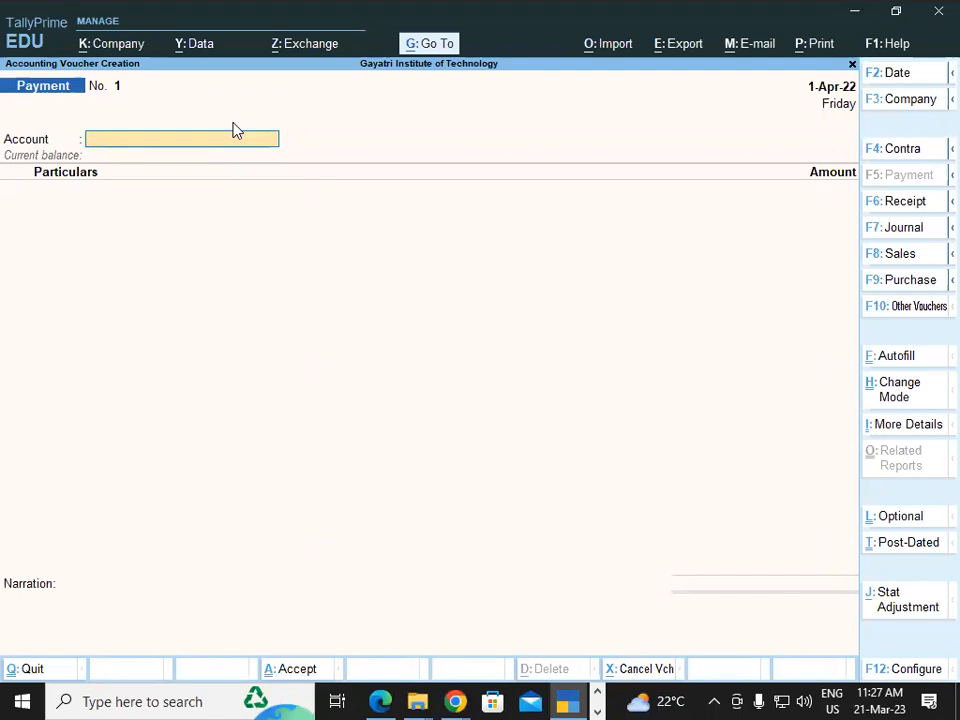
key("F9")
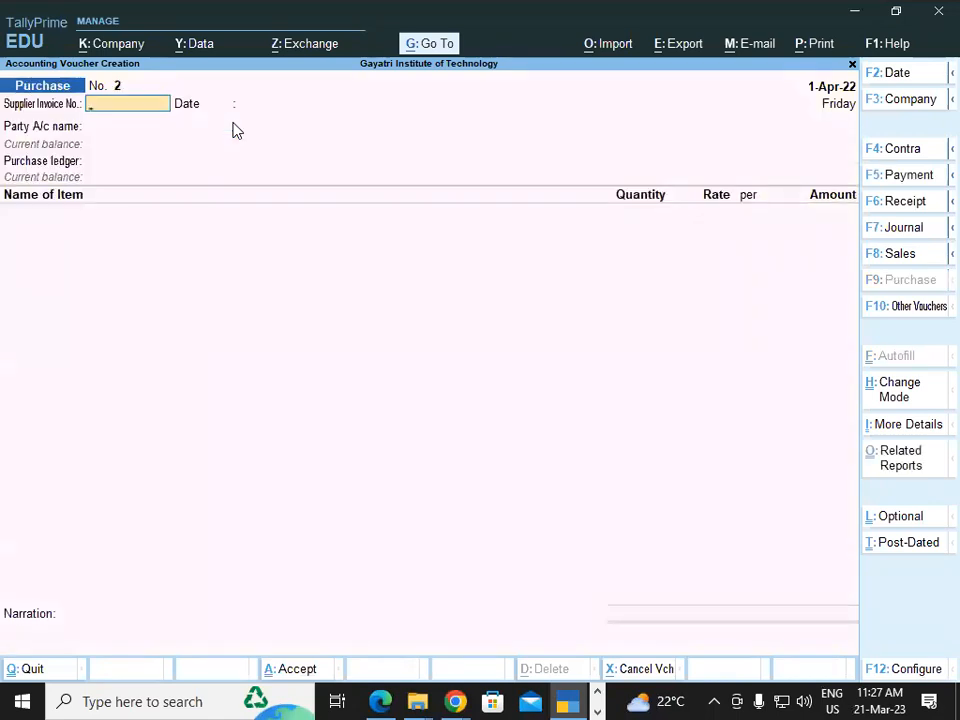
key("ctrl")
key("alt+Tab")
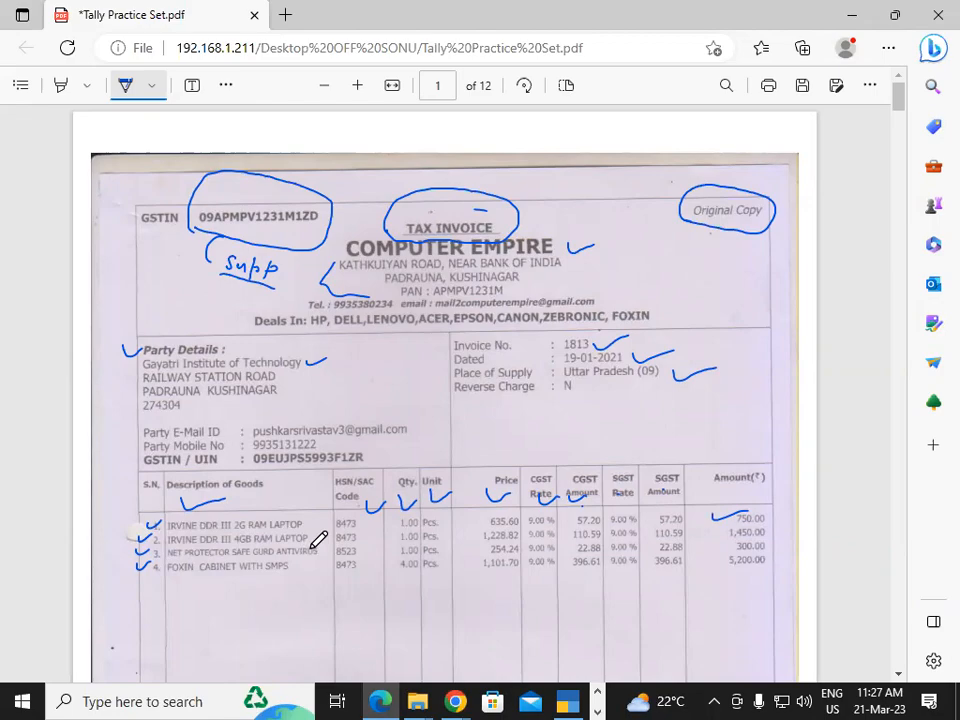
key("alt+Tab")
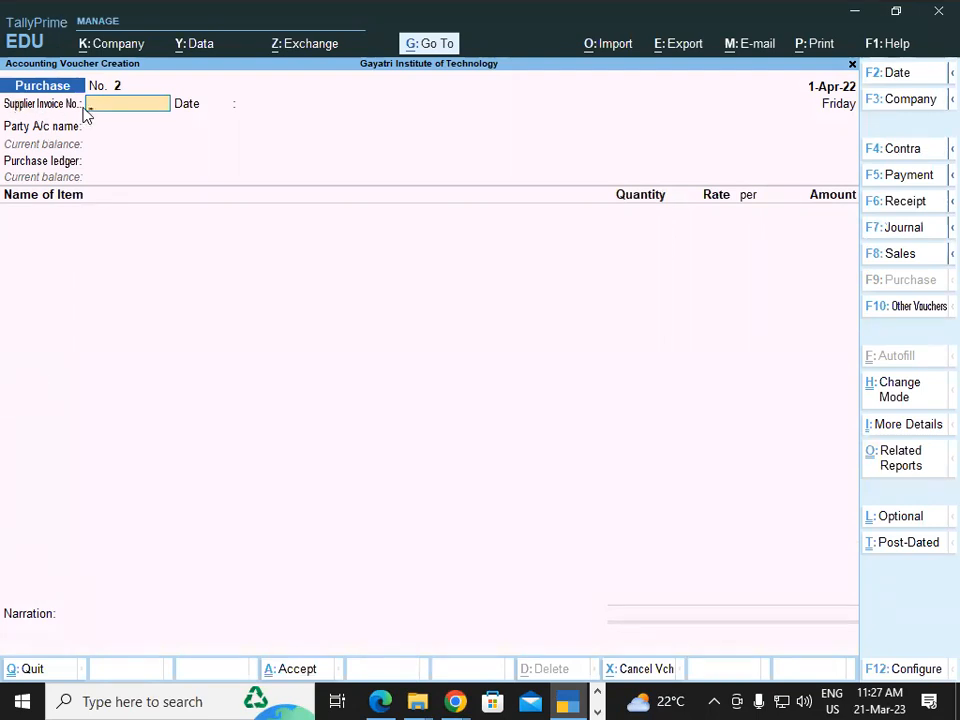
key("alt+Tab")
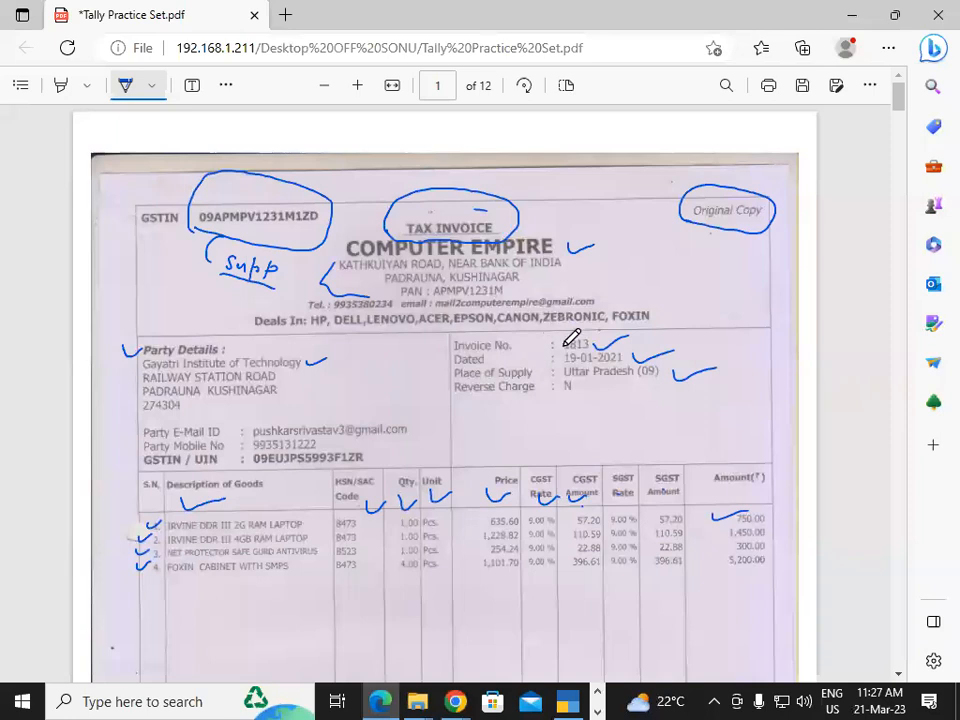
key("alt+Tab")
Enter supplier invoice 1813, keep date 1-Apr-22, and select Computer Empire as the party.
type("1")
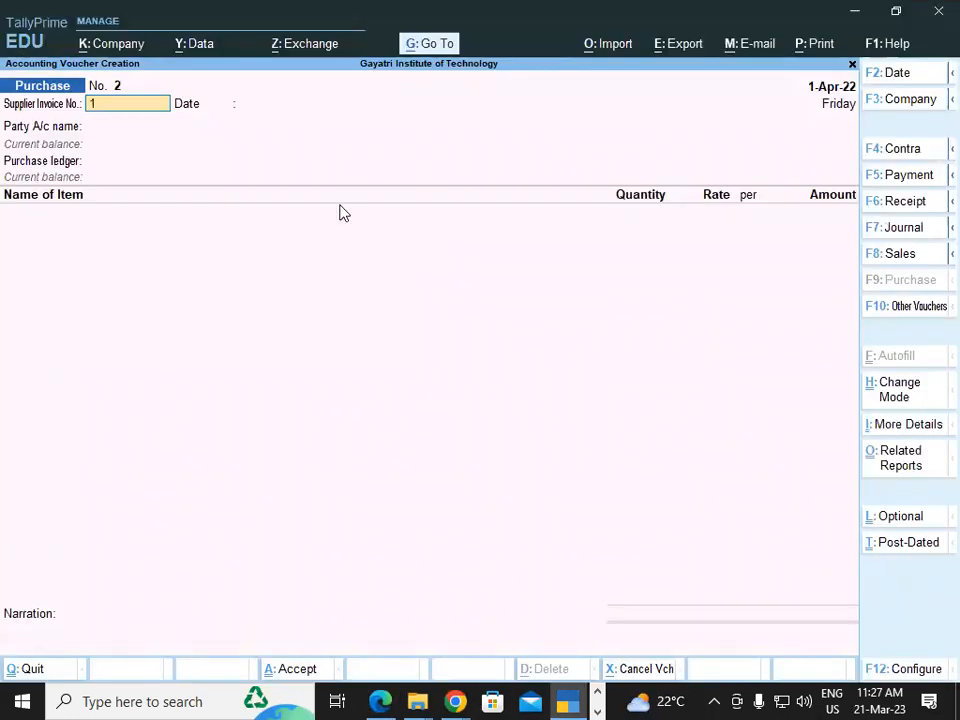
type("813")
key("Return")
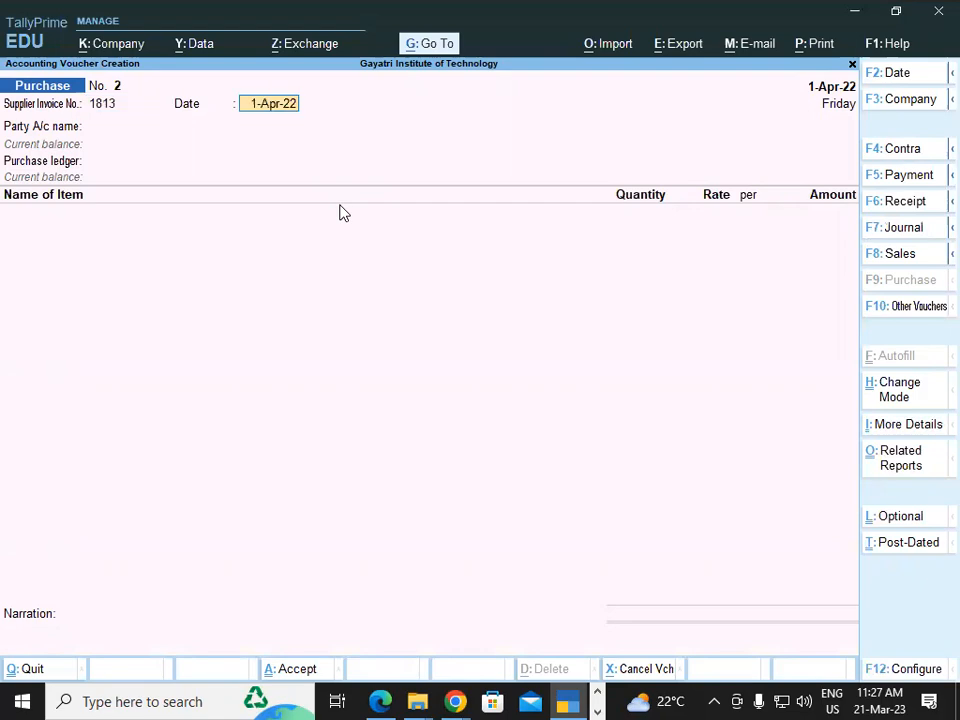
key("alt+Tab")
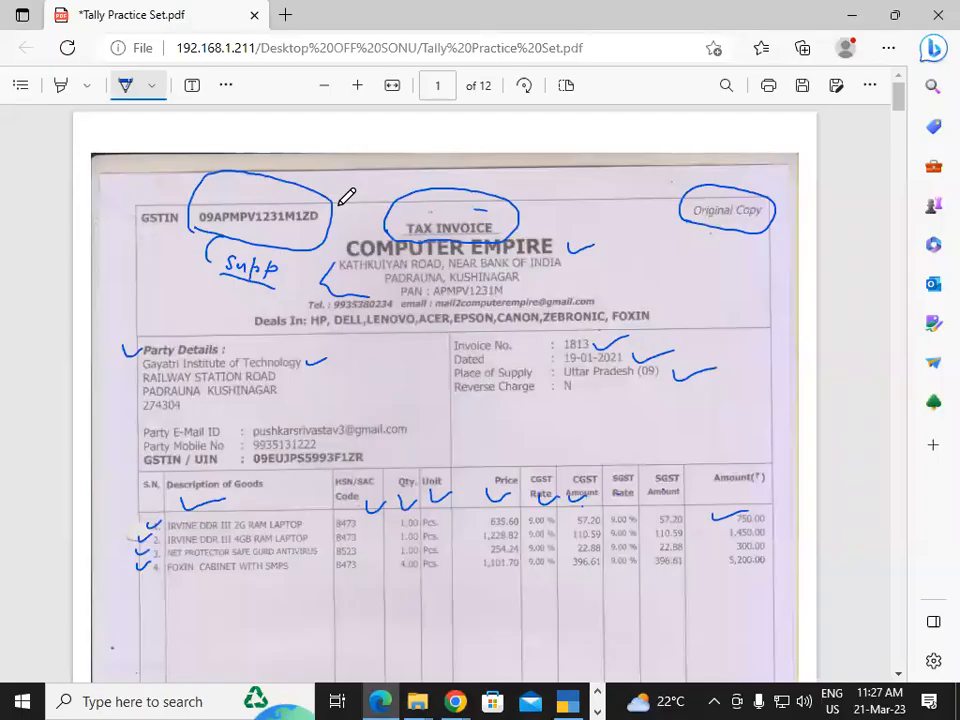
key("alt+Tab")
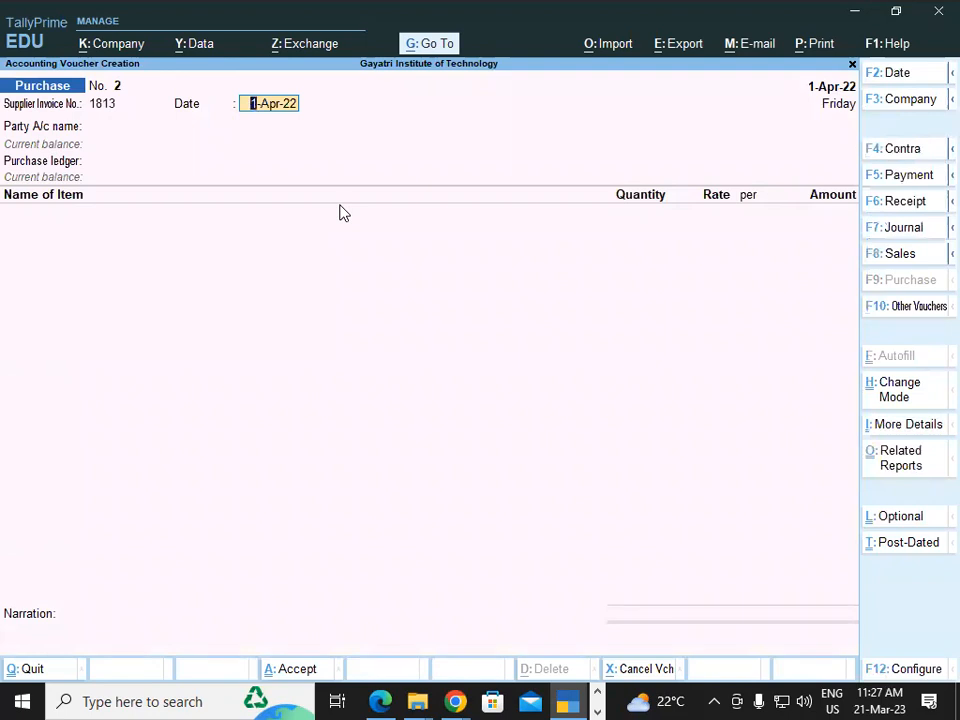
key("Return")
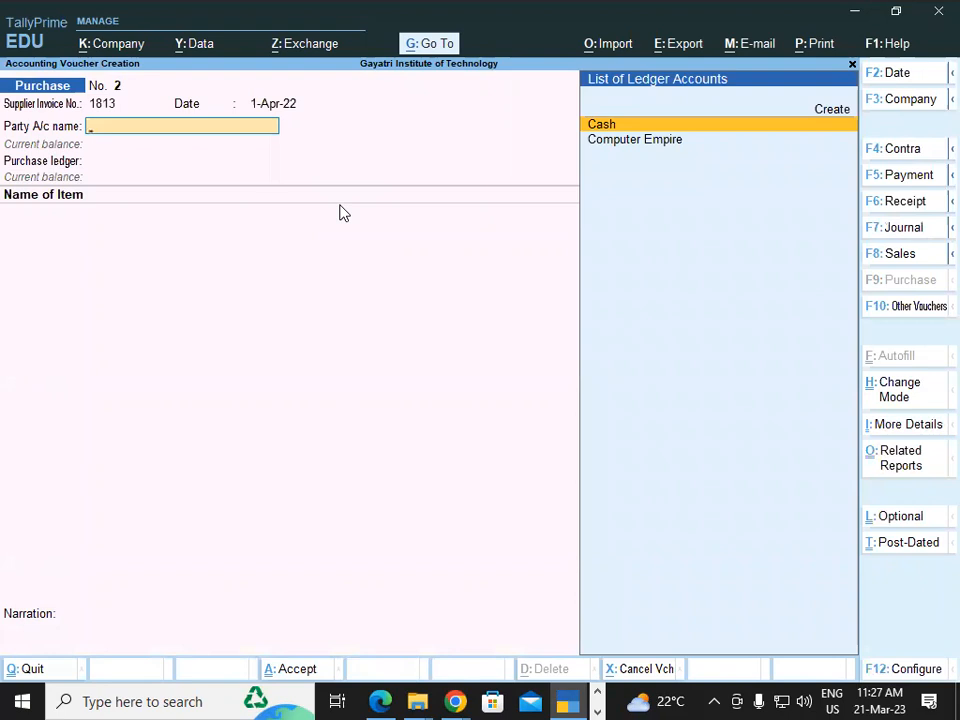
key("Down")
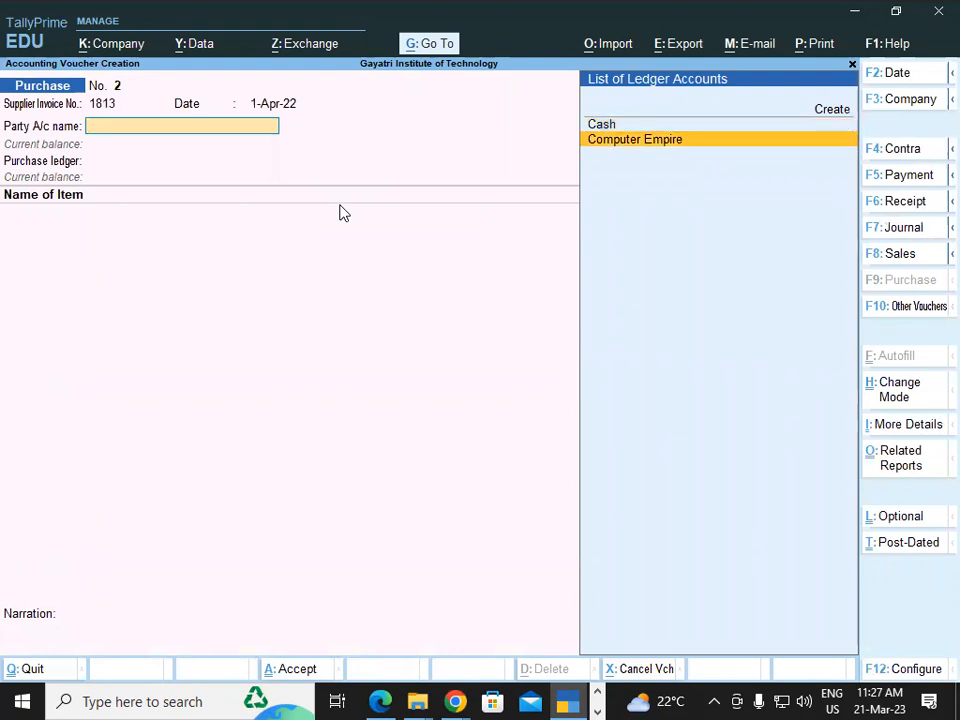
key("Return")
key("Escape")
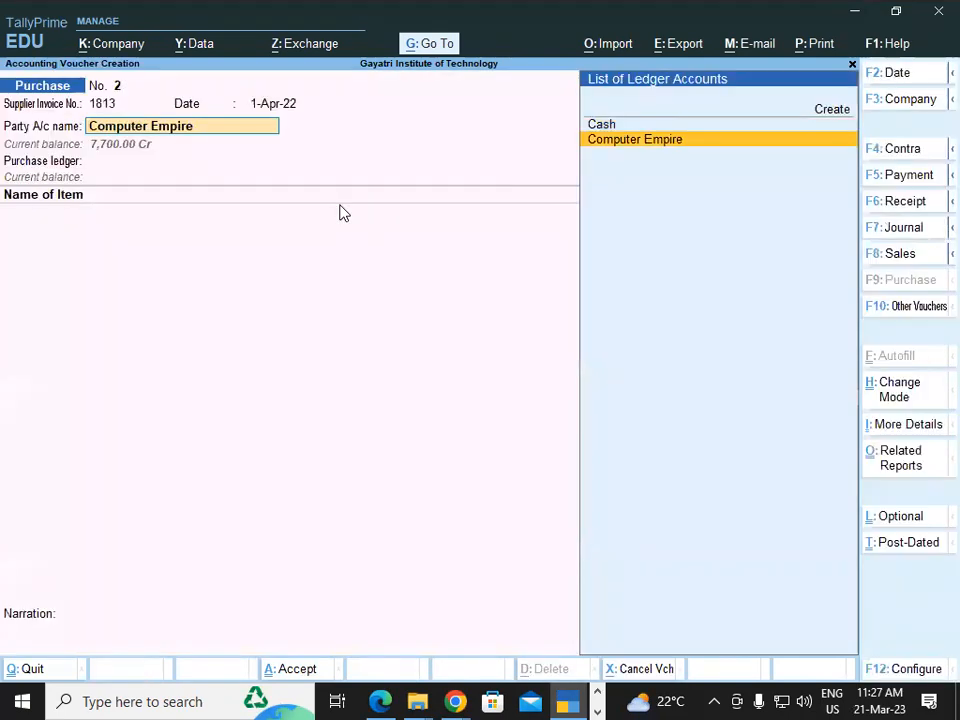
key("ctrl+Return")
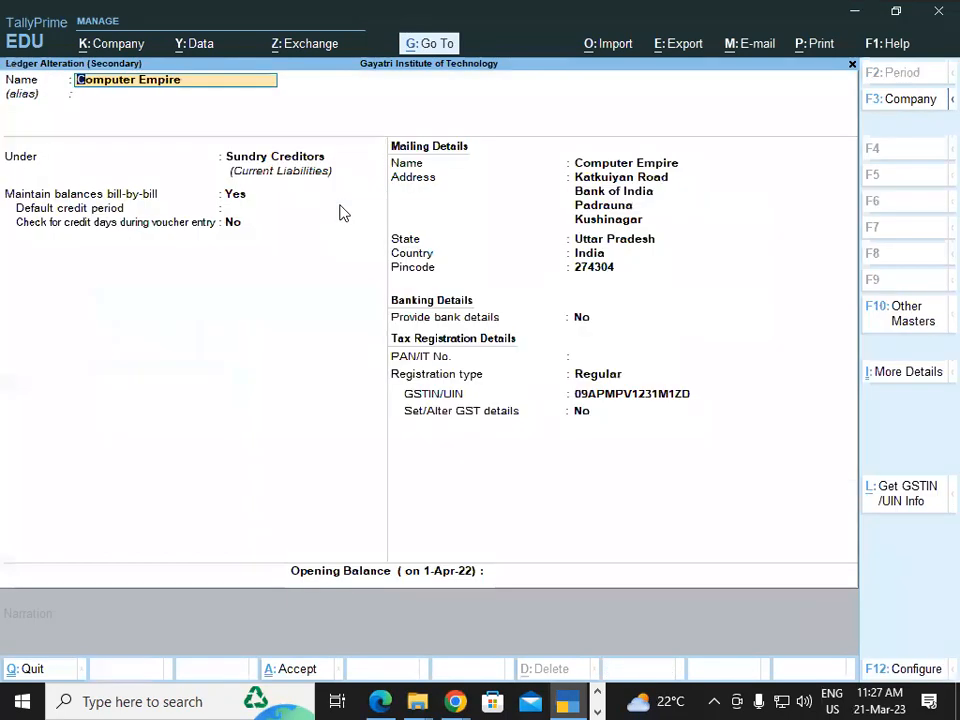
Accept the Computer Empire ledger unchanged and return to the voucher.
key("Return")
key("Return")
key("Return")
key("Return")
key("Return")
key("Return")
key("Return")
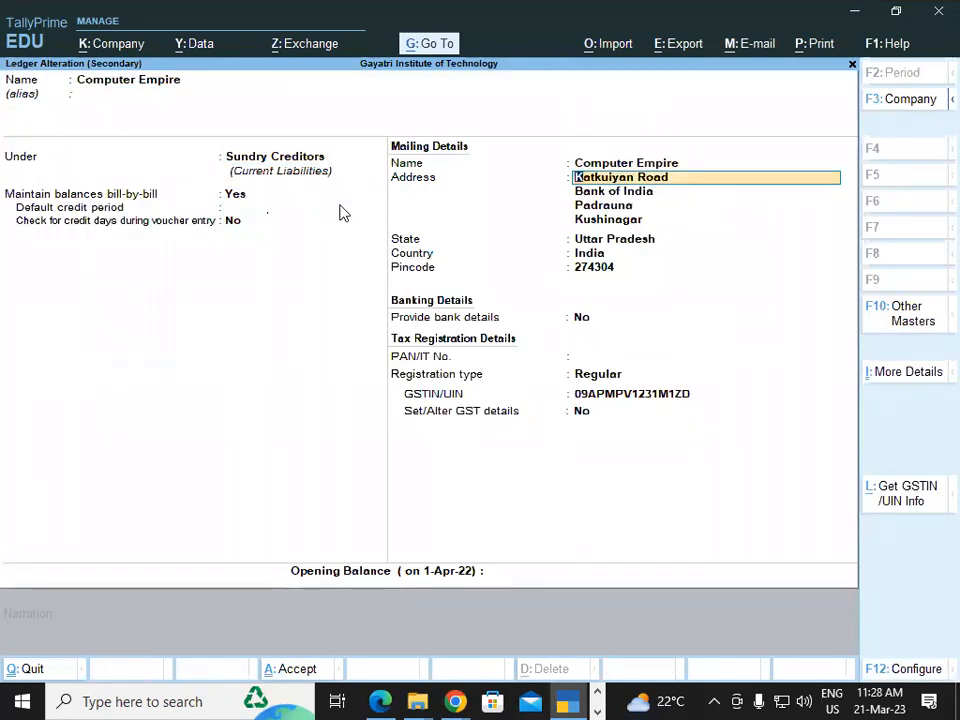
key("Return")
key("Return")
key("Return")
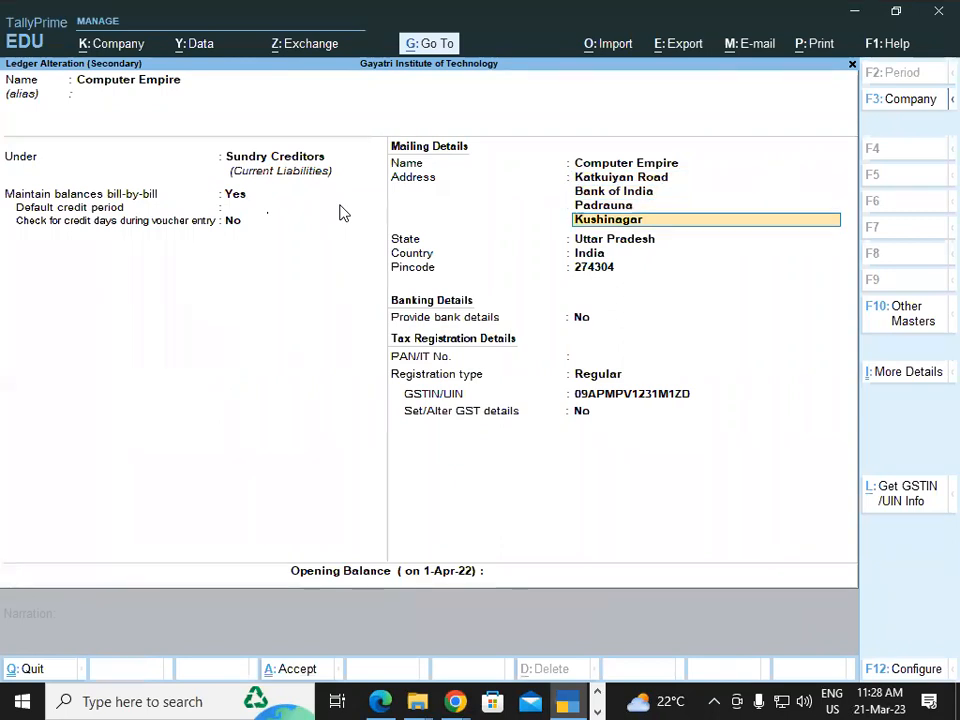
key("Return")
key("Return")
key("Return")
key("Return")
key("Return")
key("Return")
key("Return")
key("Return")
key("Return")
key("Return")
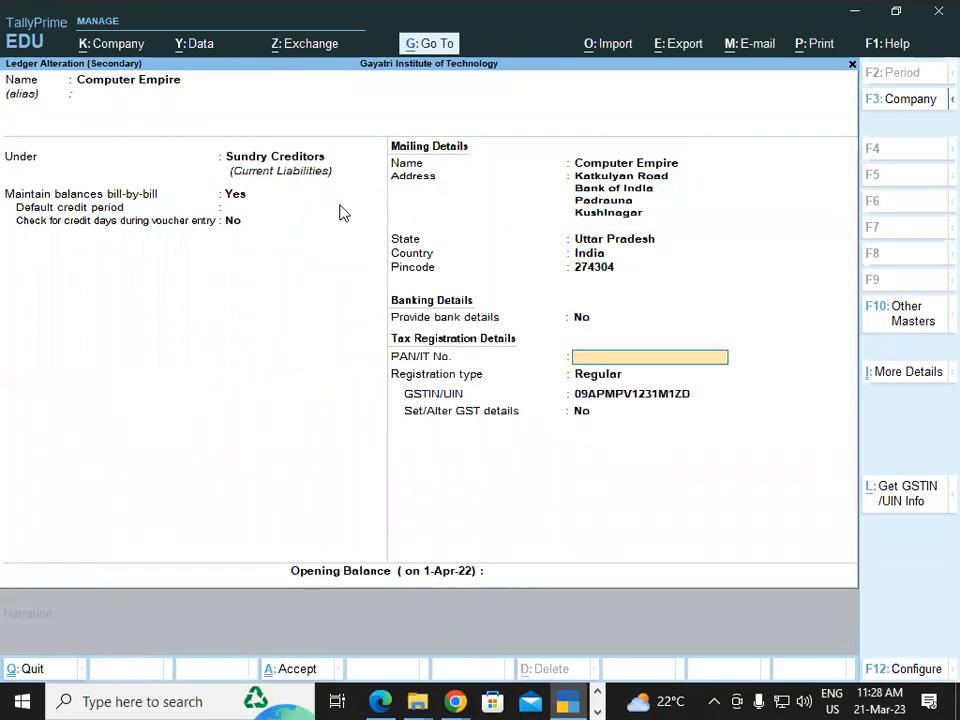
key("Return")
key("Return")
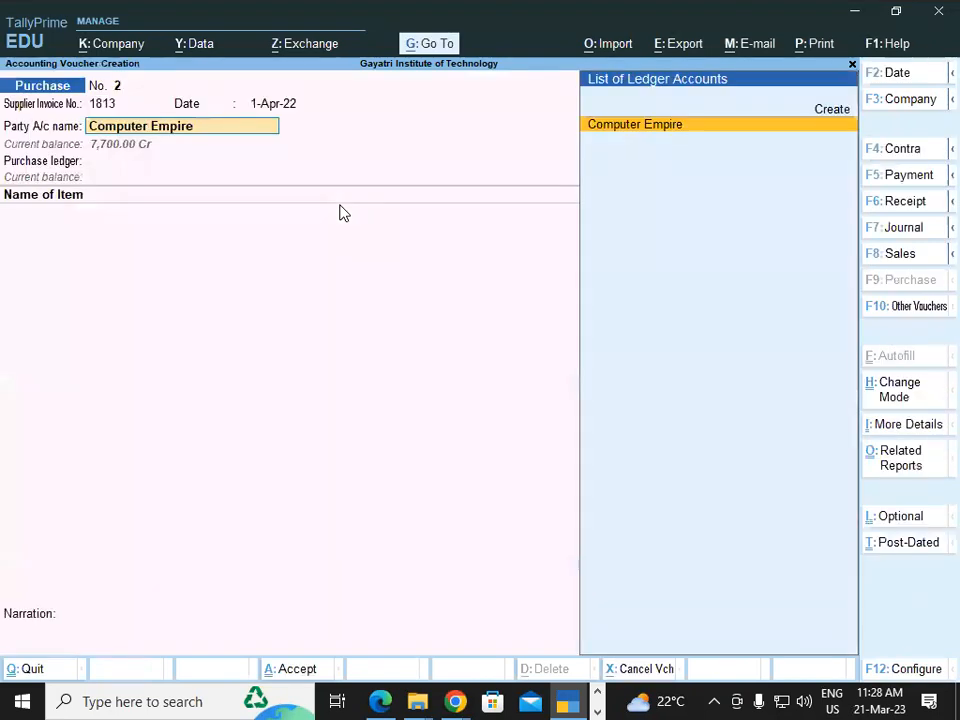
key("Return")
Choose Purchase Local as the voucher's purchase ledger.
key("Return")
key("Return")
key("Return")
key("Return")
key("Return")
key("Return")
key("Return")
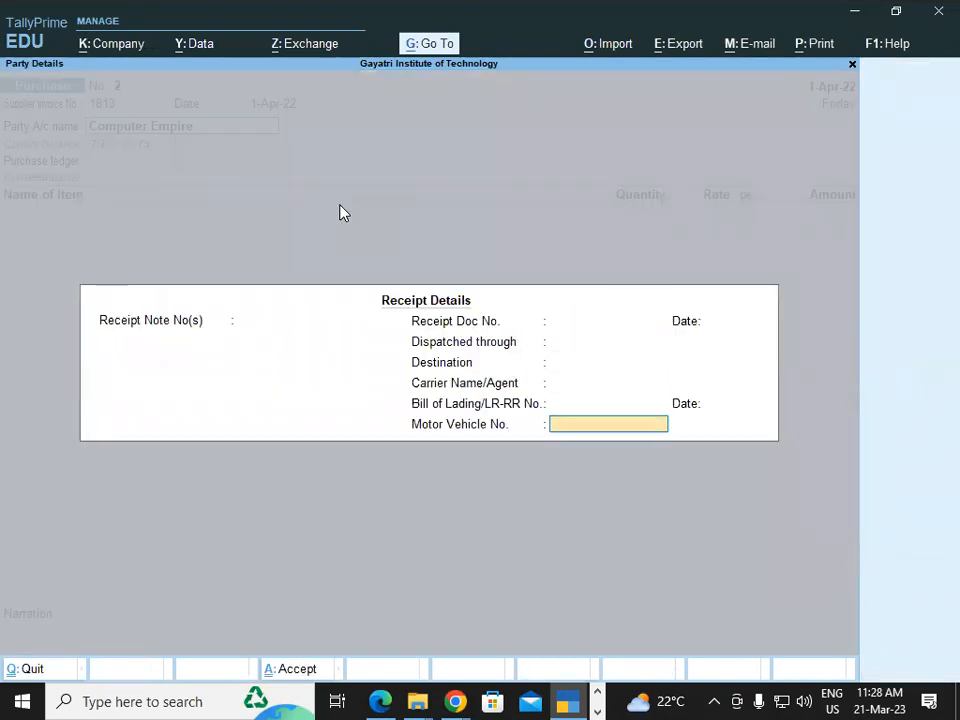
key("Return")
key("Return")
key("Return")
key("Return")
key("Return")
key("Return")
key("Return")
key("Return")
key("Return")
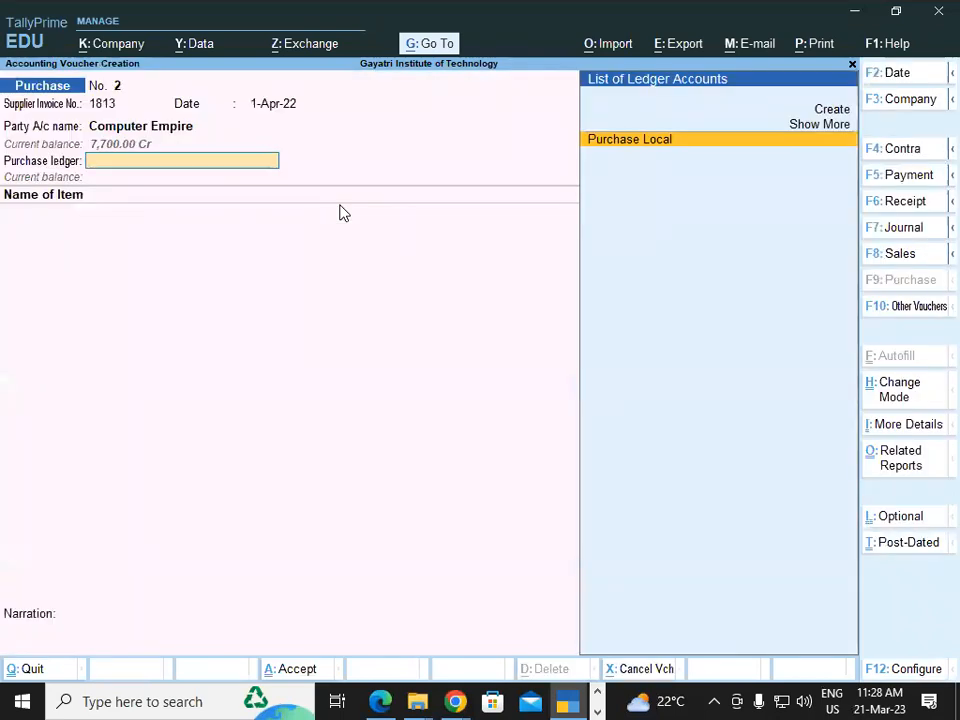
key("Return")
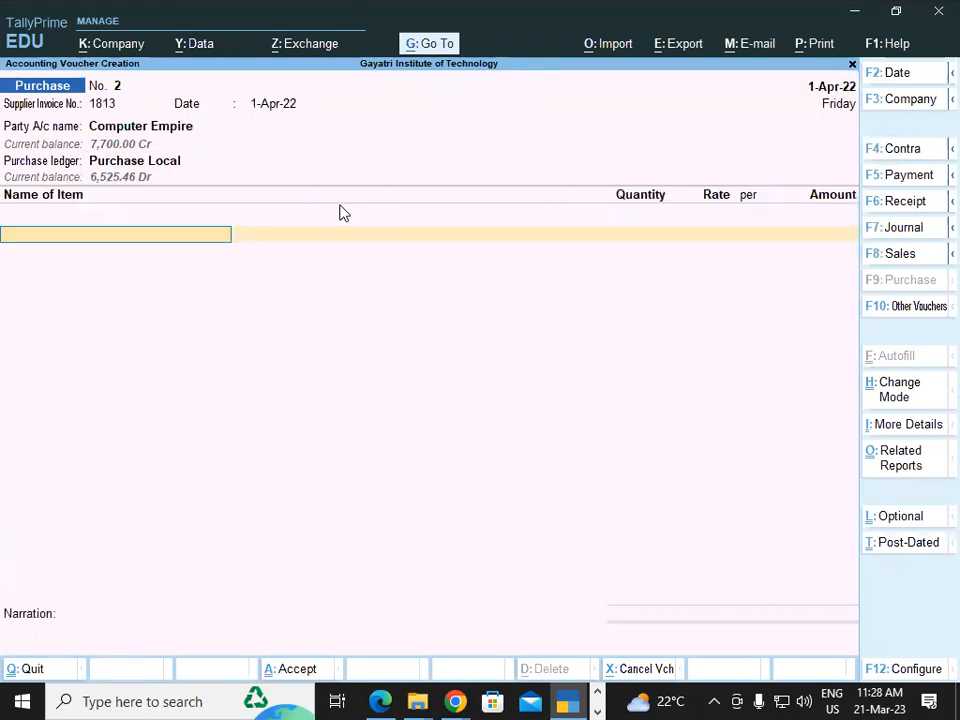
key("alt+Tab")
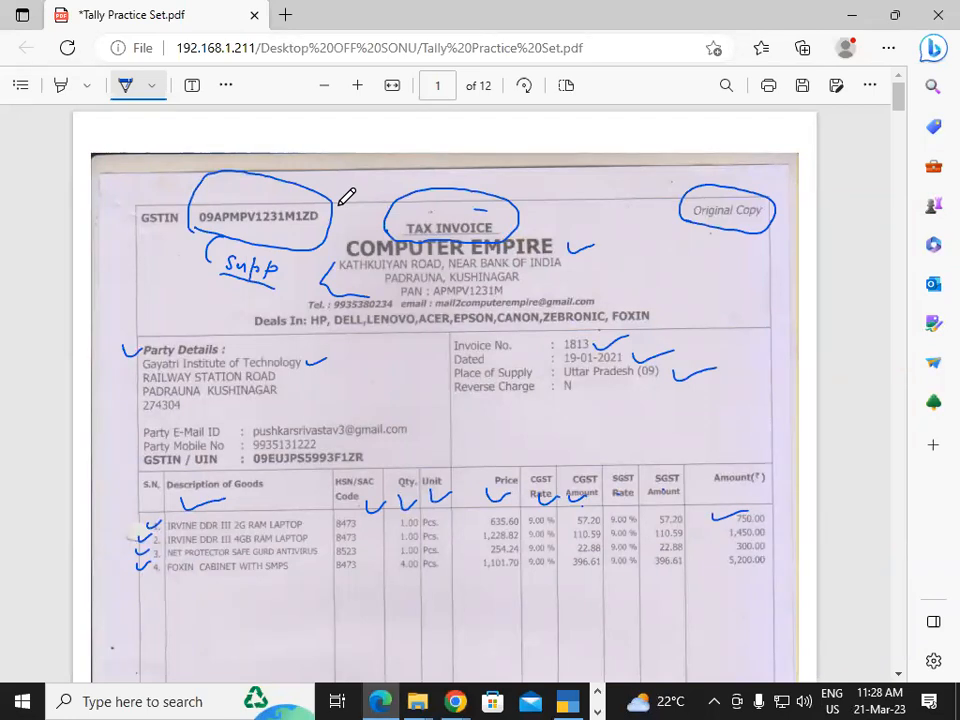
key("alt+Tab")
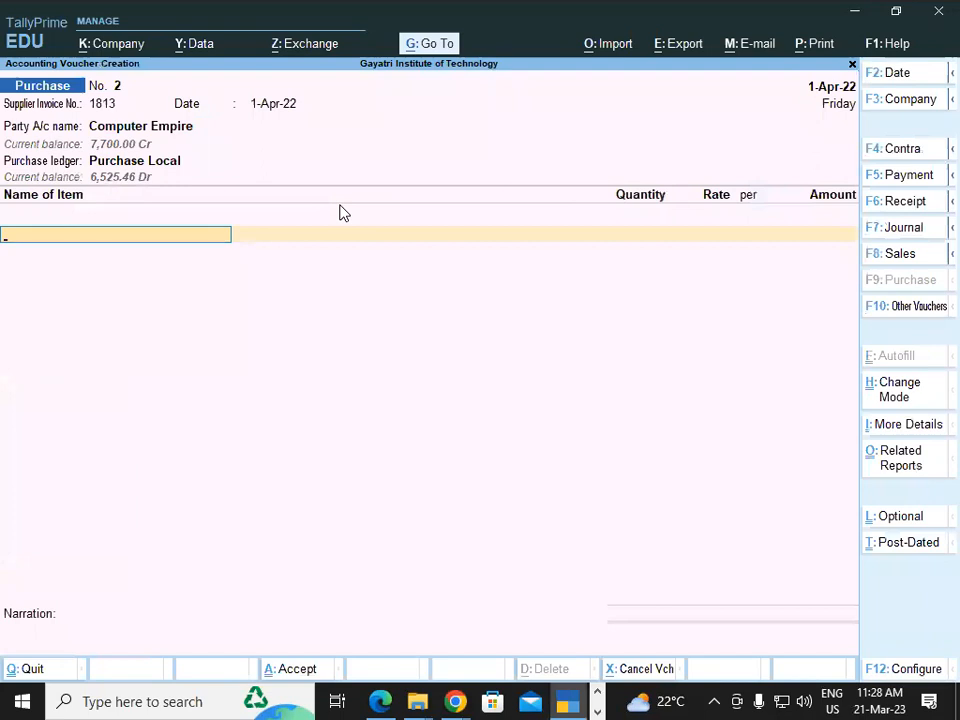
type("a")
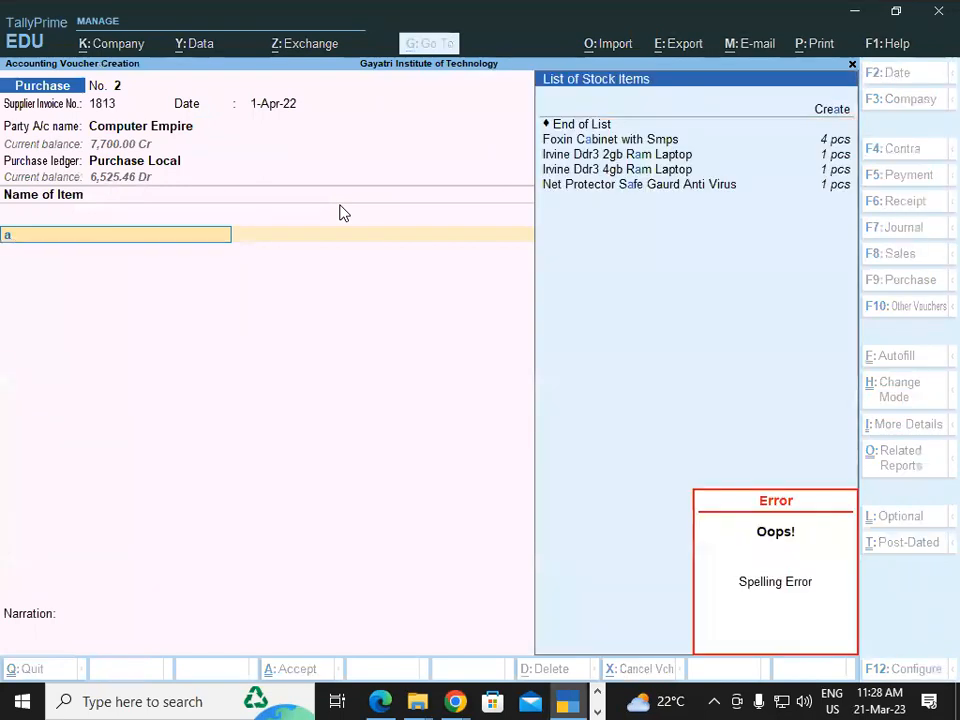
key("BackSpace")
key("BackSpace")
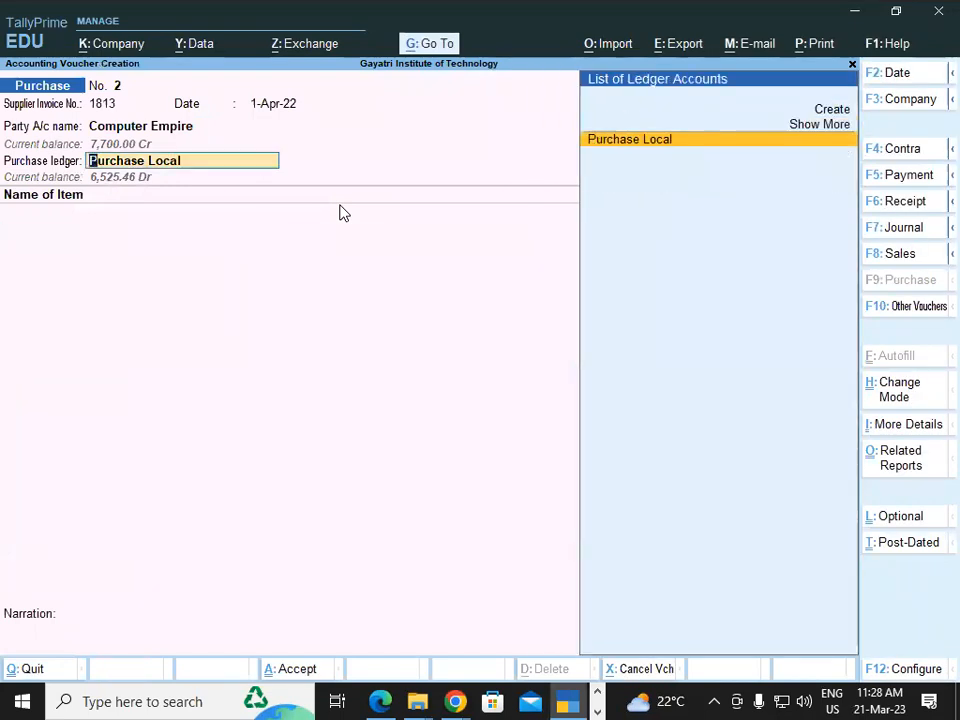
key("Return")
Add Irvine Ddr3 2gb Ram Laptop, quantity 1 at rate 635.60.
type("ir")
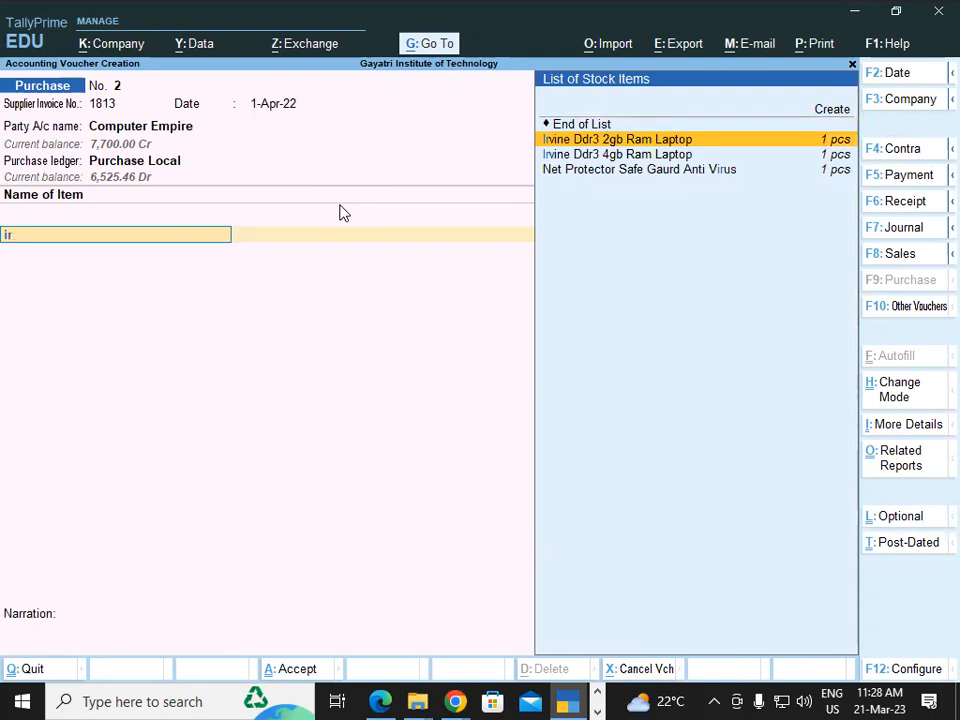
key("Return")
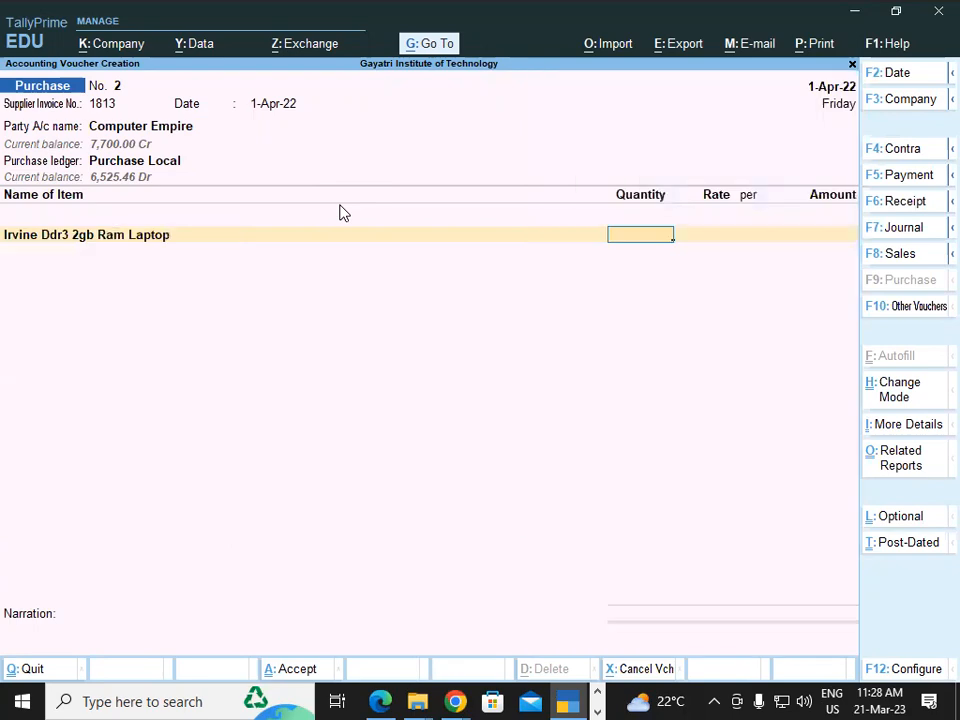
key("alt+Tab")
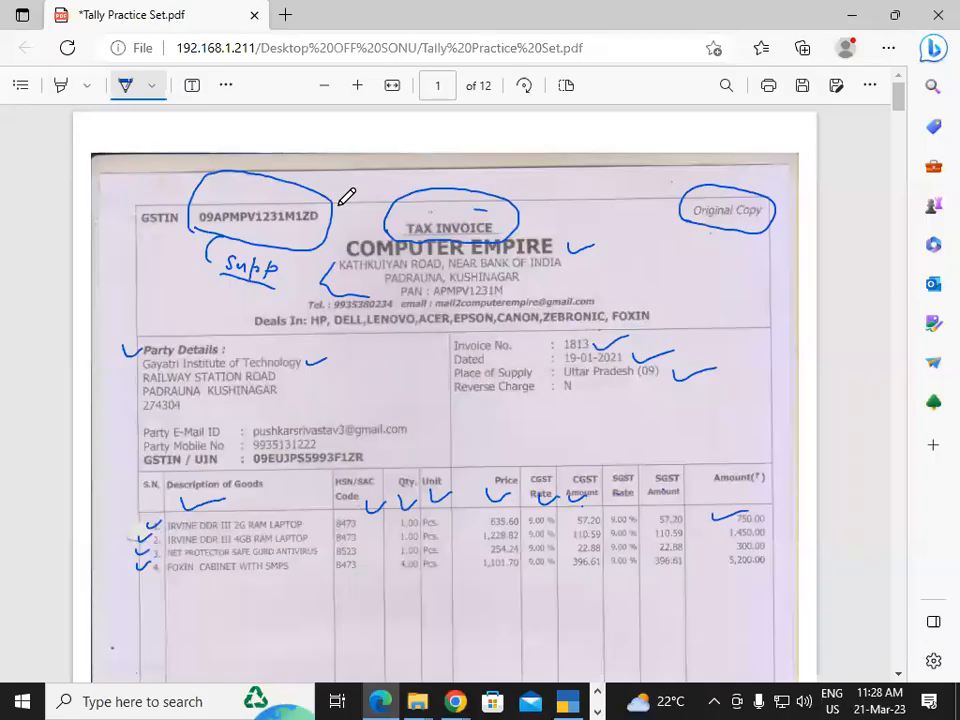
key("alt+Tab")
type("1")
key("Return")
key("alt+Tab")
key("alt+Tab")
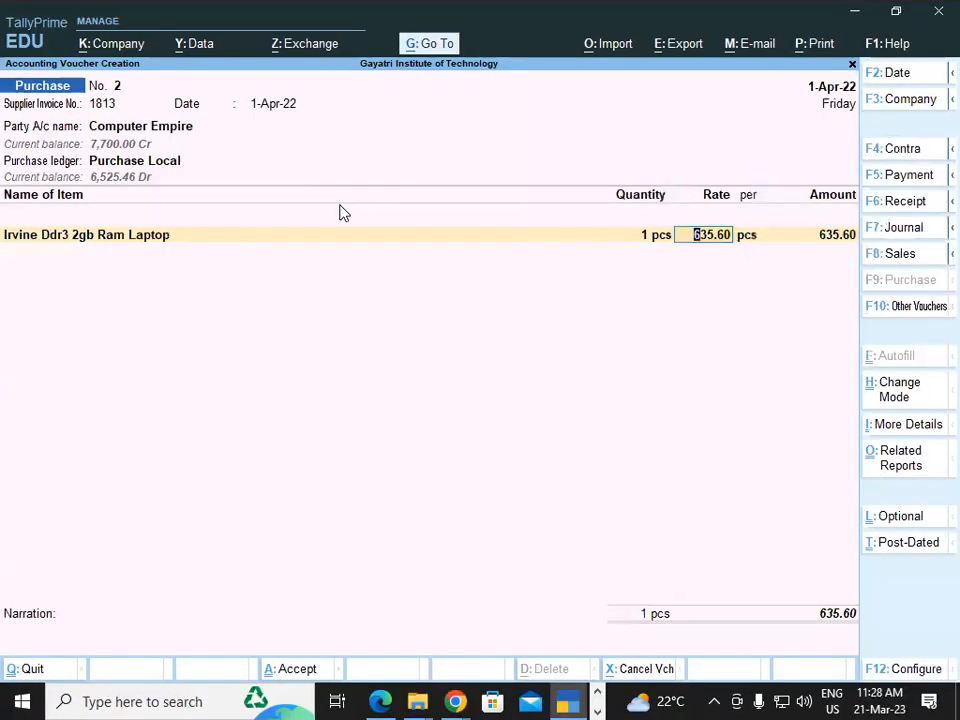
key("Return")
key("Return")
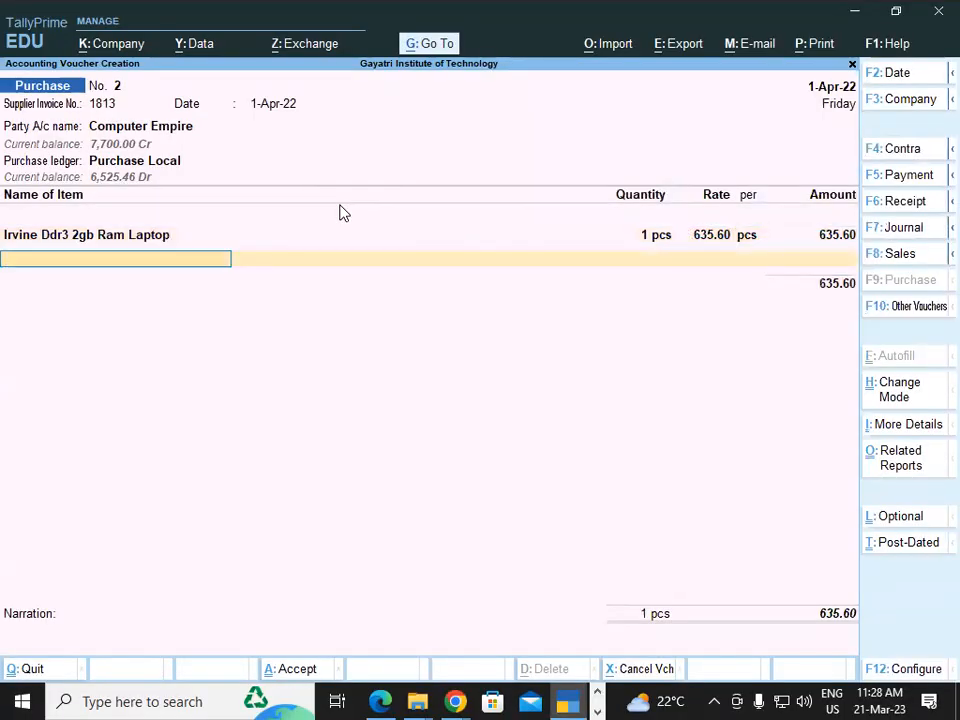
Add Irvine Ddr3 4gb Ram Laptop, quantity 1 at rate 1,228.82.
type("Ir")
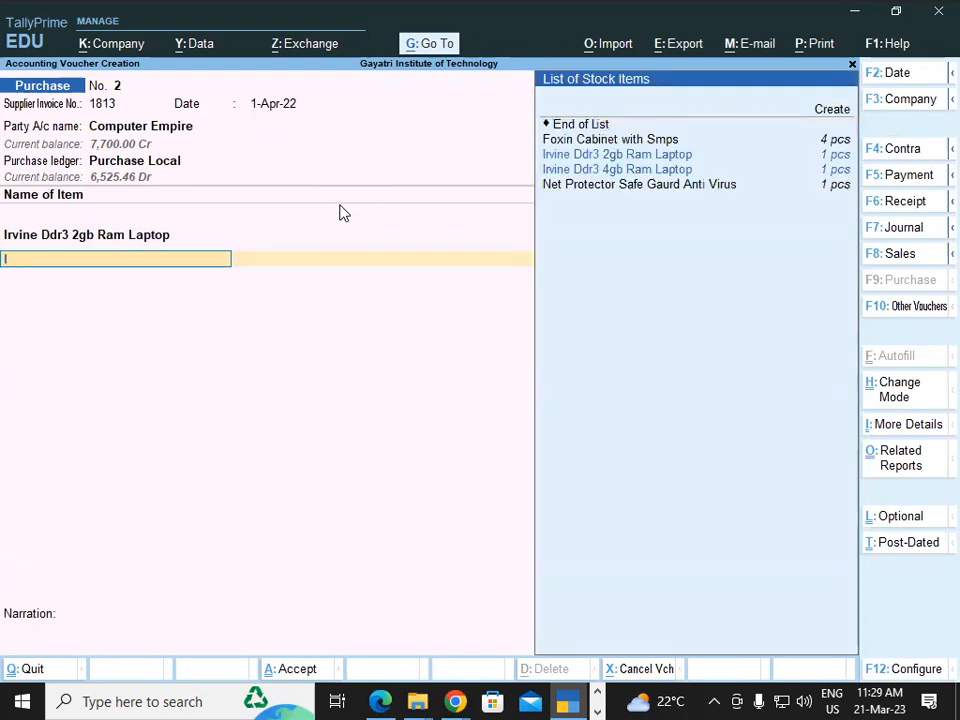
key("Down")
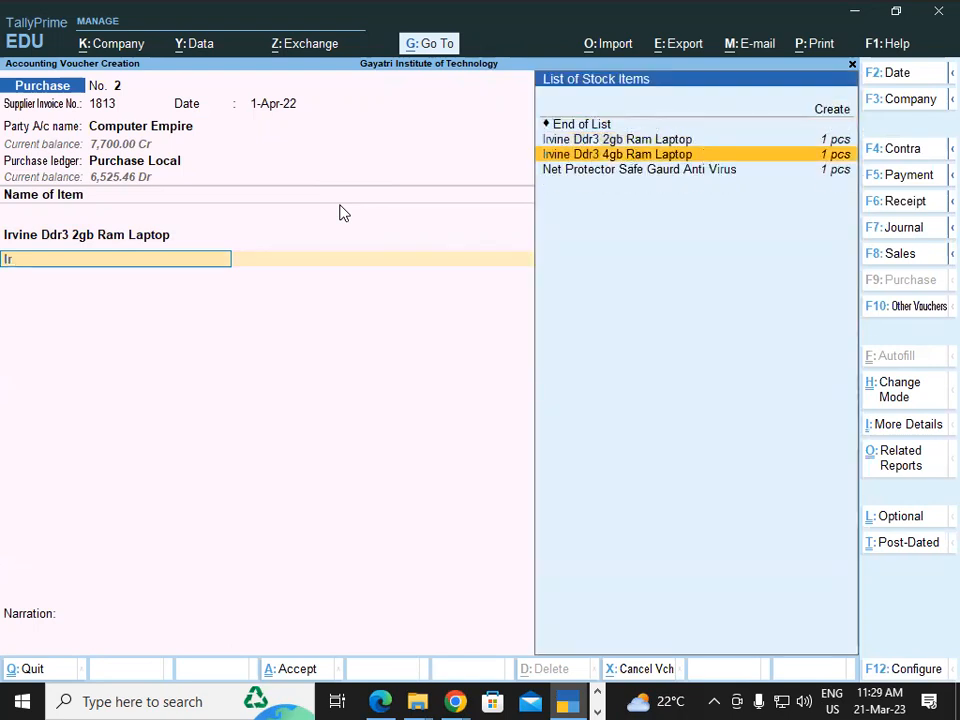
key("Return")
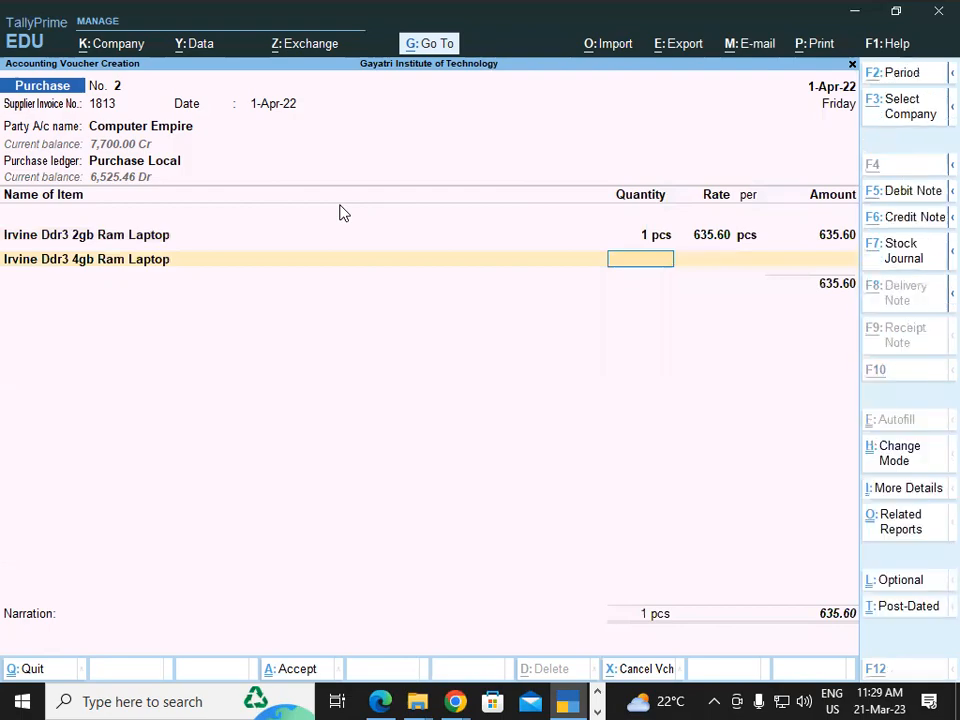
key("alt+Tab")
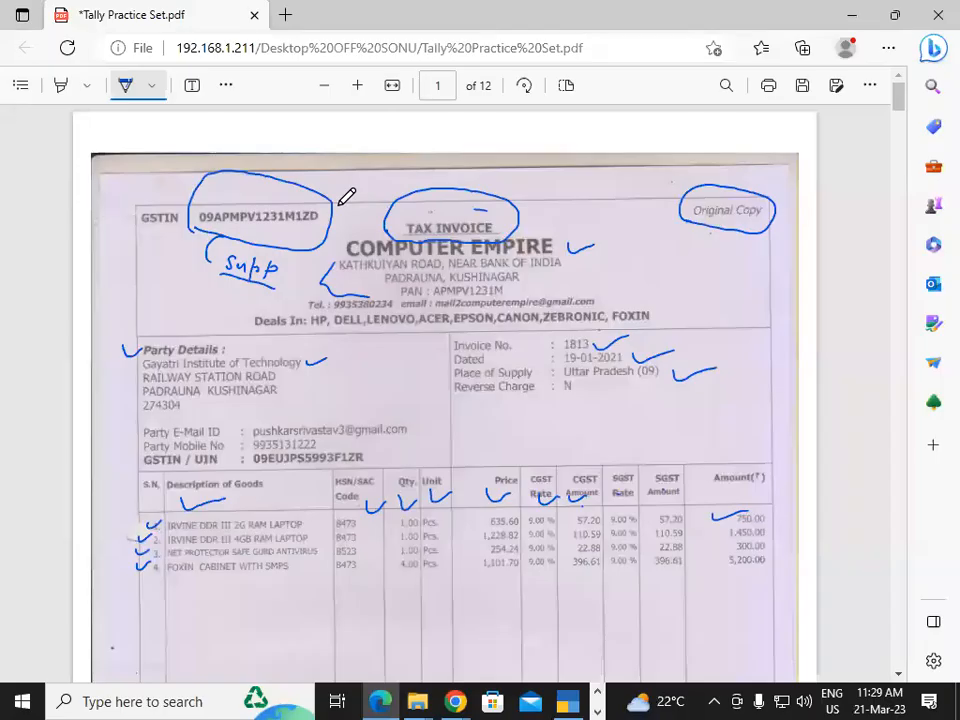
key("alt+Tab")
type("1")
key("Return")
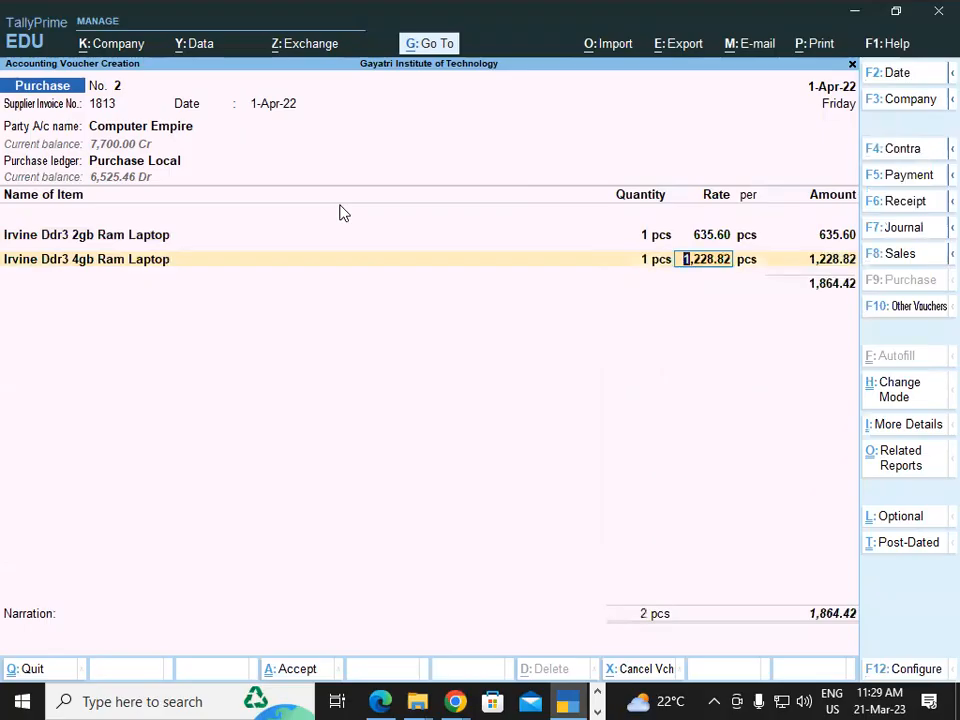
key("alt+Tab")
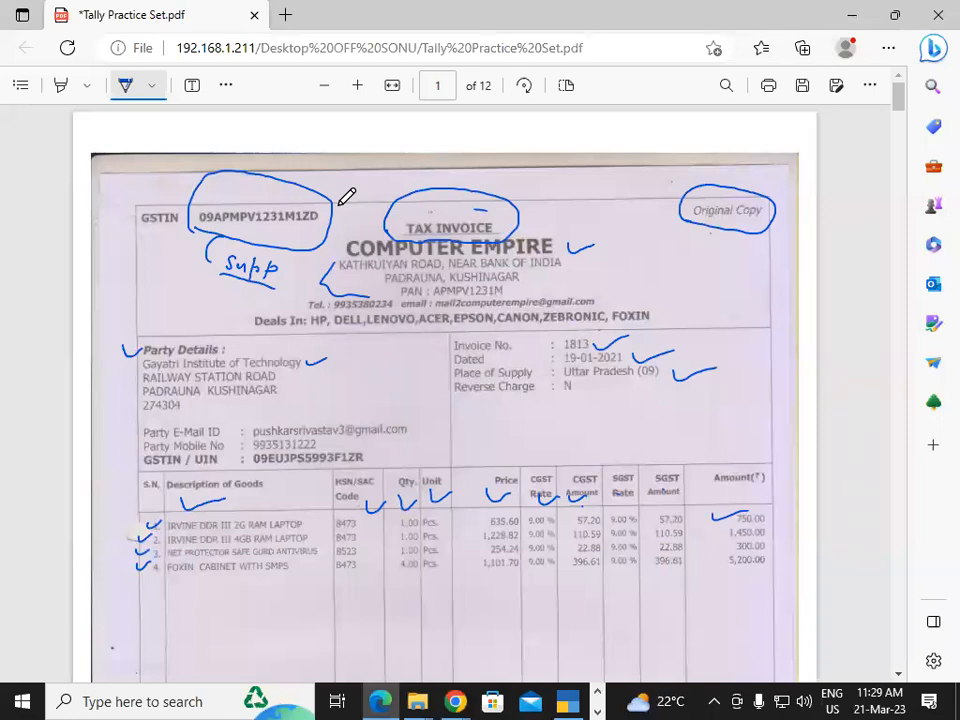
key("alt+Tab")
key("Return")
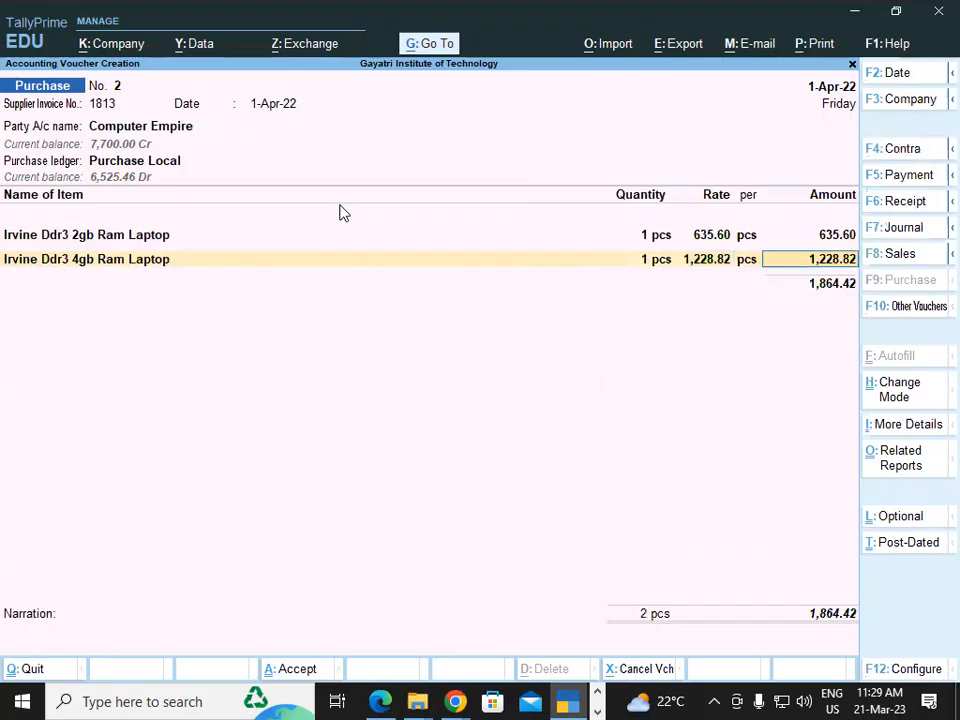
key("Return")
Add Net Protector Safe Gaurd Anti Virus, quantity 1 at rate 254.24.
key("alt+Tab")
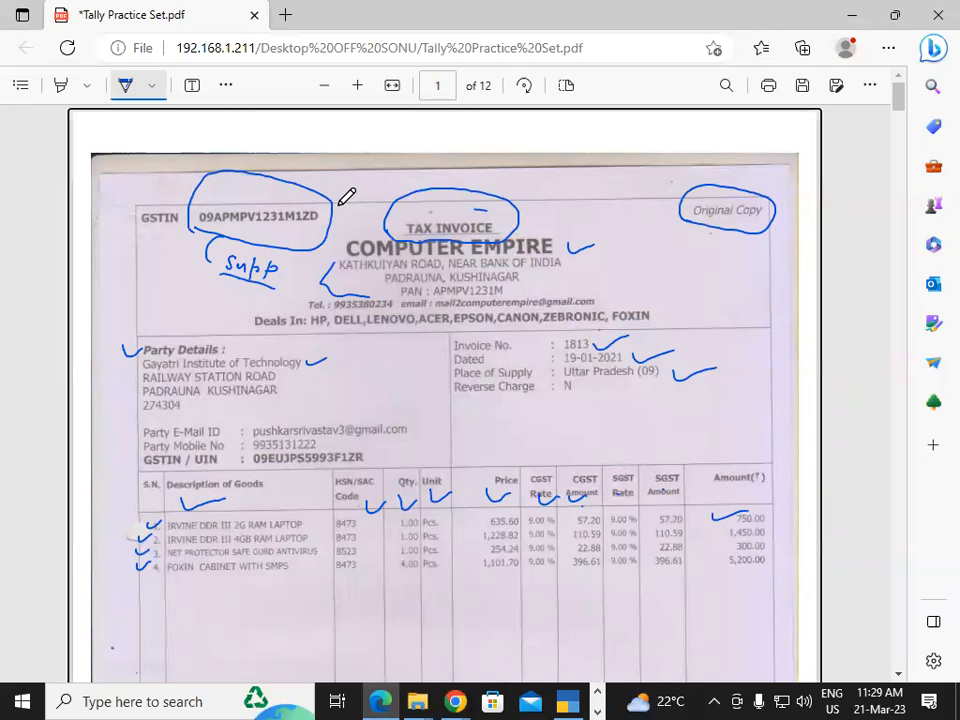
key("alt+Tab")
type("Ne")
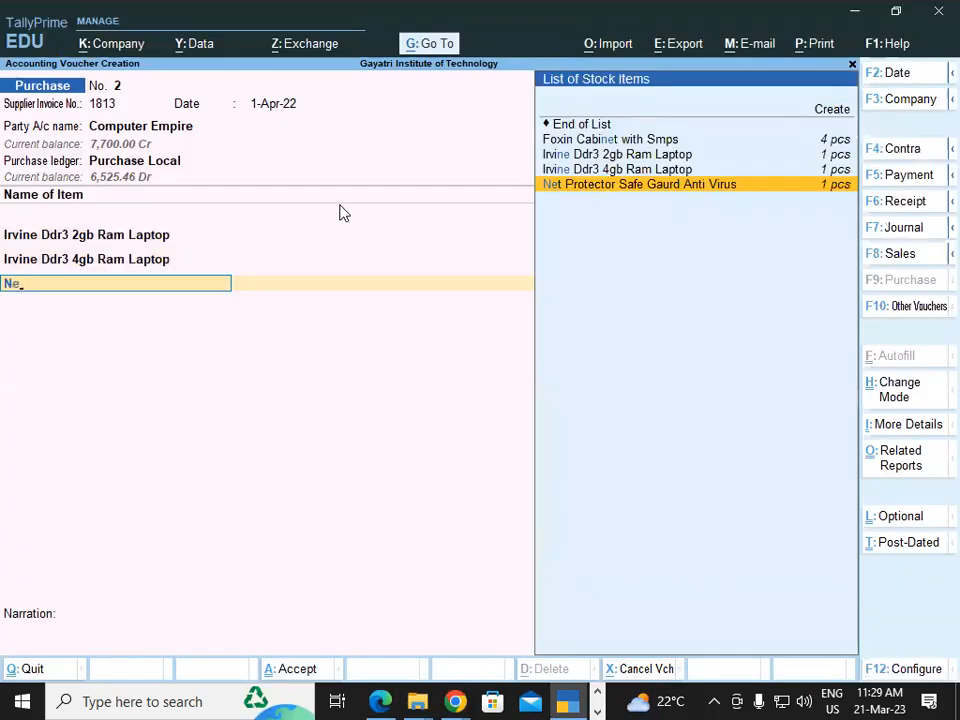
key("Return")
type("1")
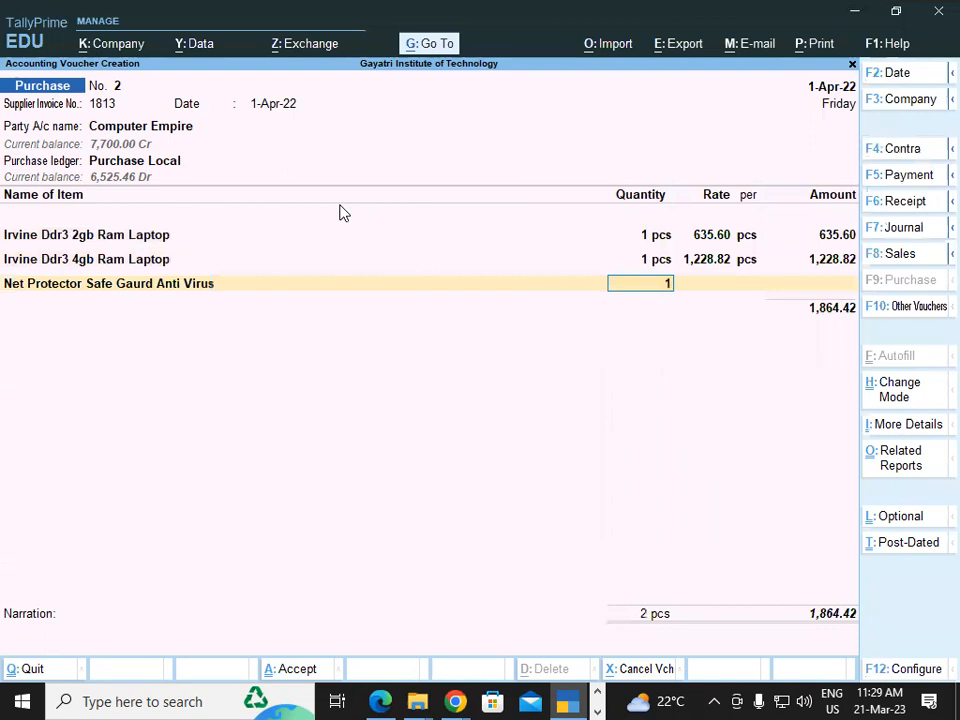
key("Return")
key("alt")
key("alt+Tab")
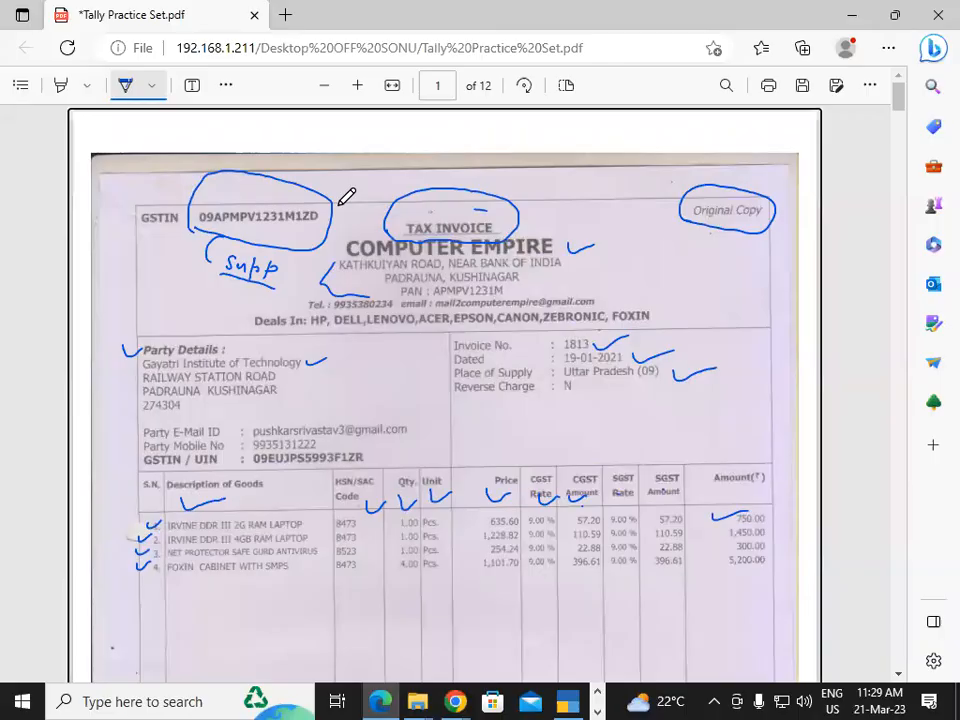
key("alt+Tab")
key("Return")
key("Return")
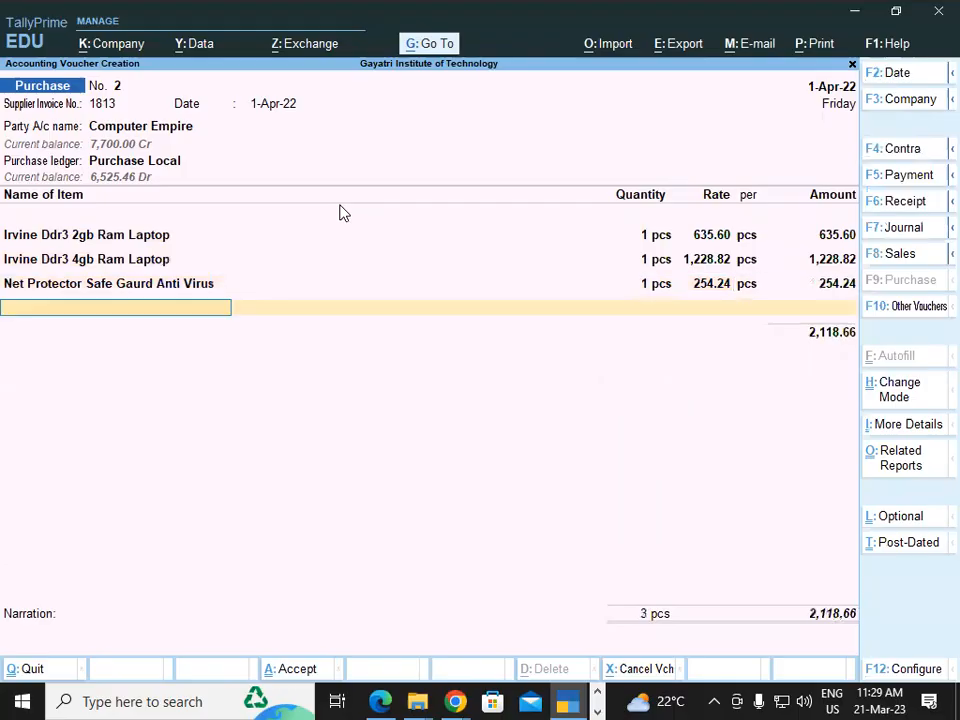
key("alt")
Add Foxin Cabinet with Smps, quantity 4 at rate 1,101.70.
key("alt+Tab")
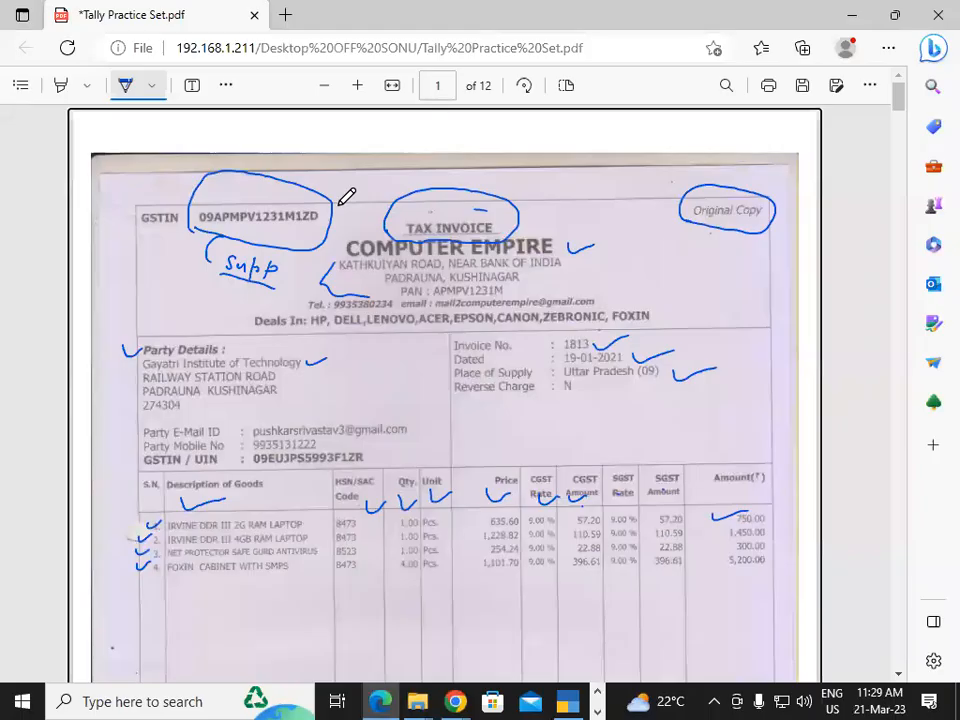
key("alt+Tab")
type("fo")
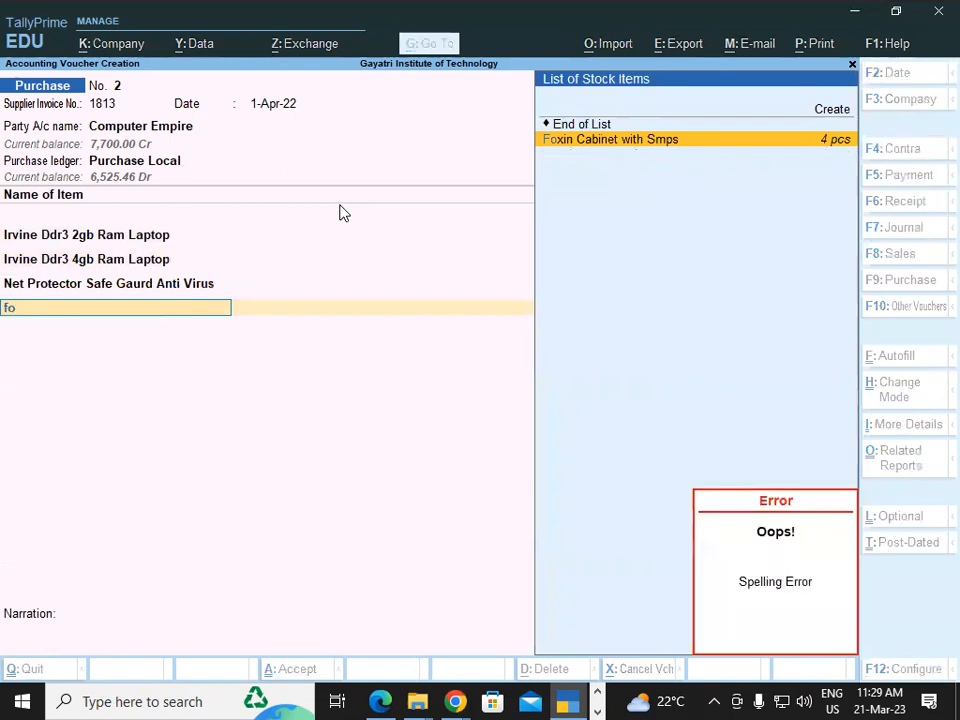
key("Return")
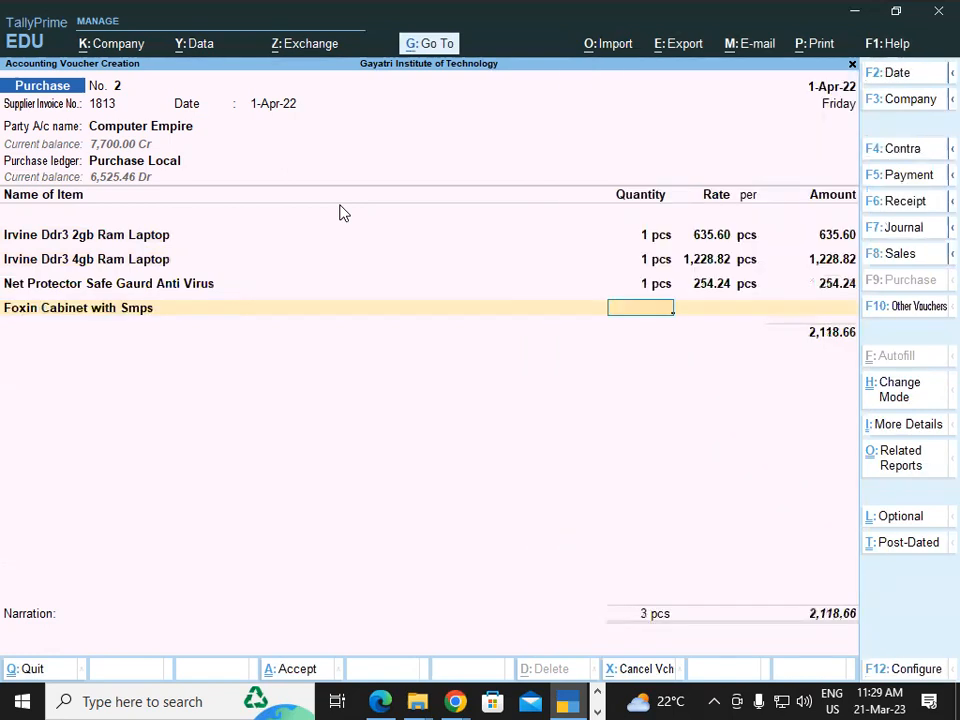
key("alt+Tab")
key("alt+Tab")
type("4")
key("Return")
key("alt")
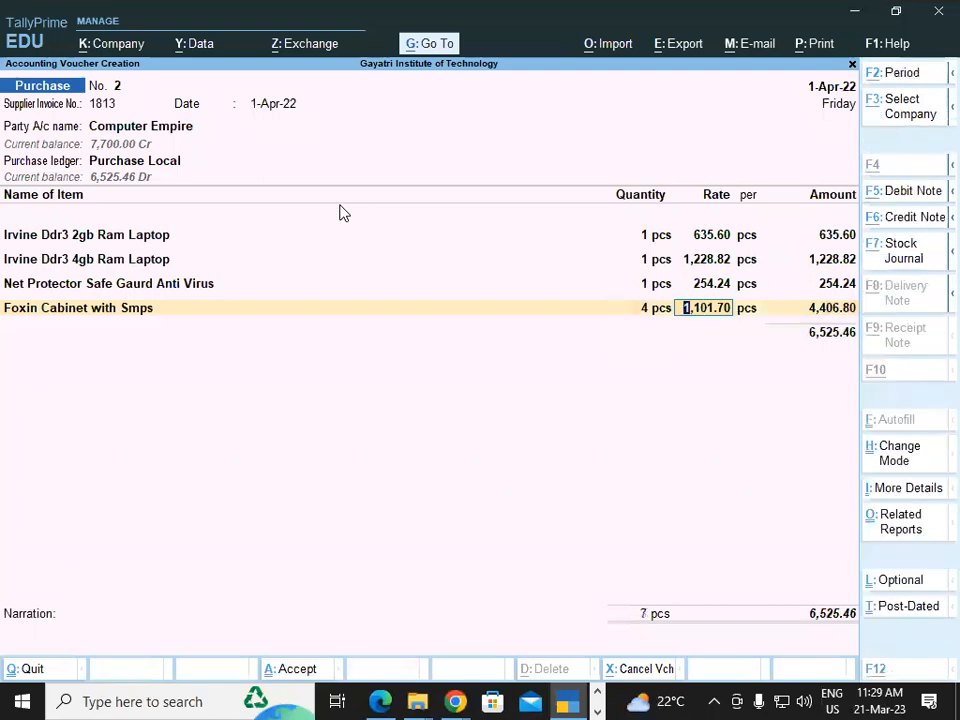
key("alt+Tab")
key("alt+Tab")
key("Return")
key("Return")
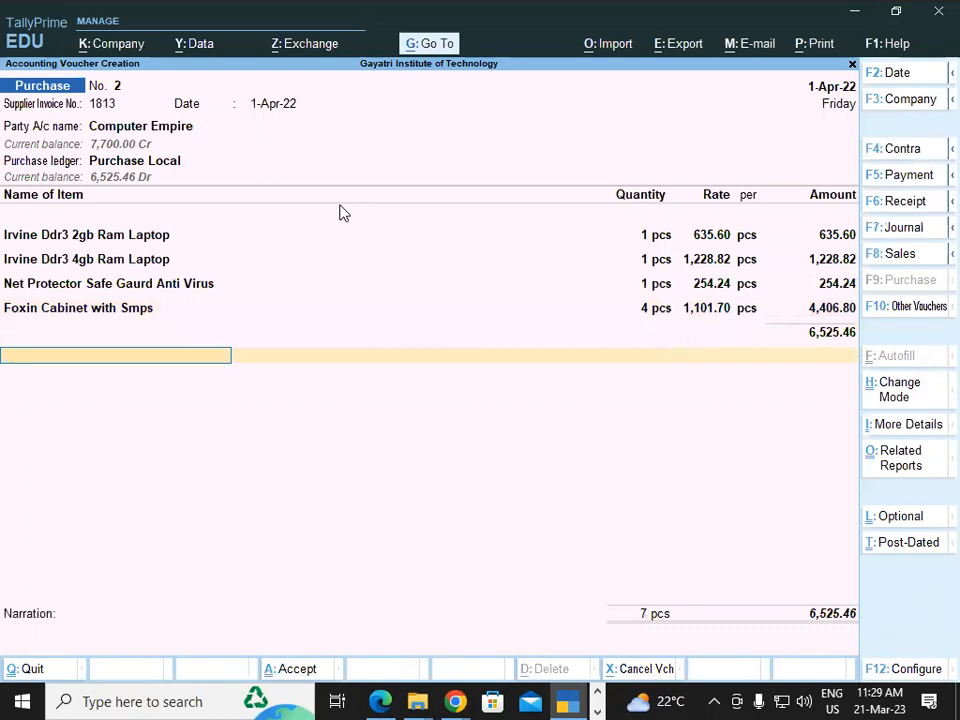
Add Central Tax and State Tax ledgers at 587.28 each.
type("Cen")
key("Return")
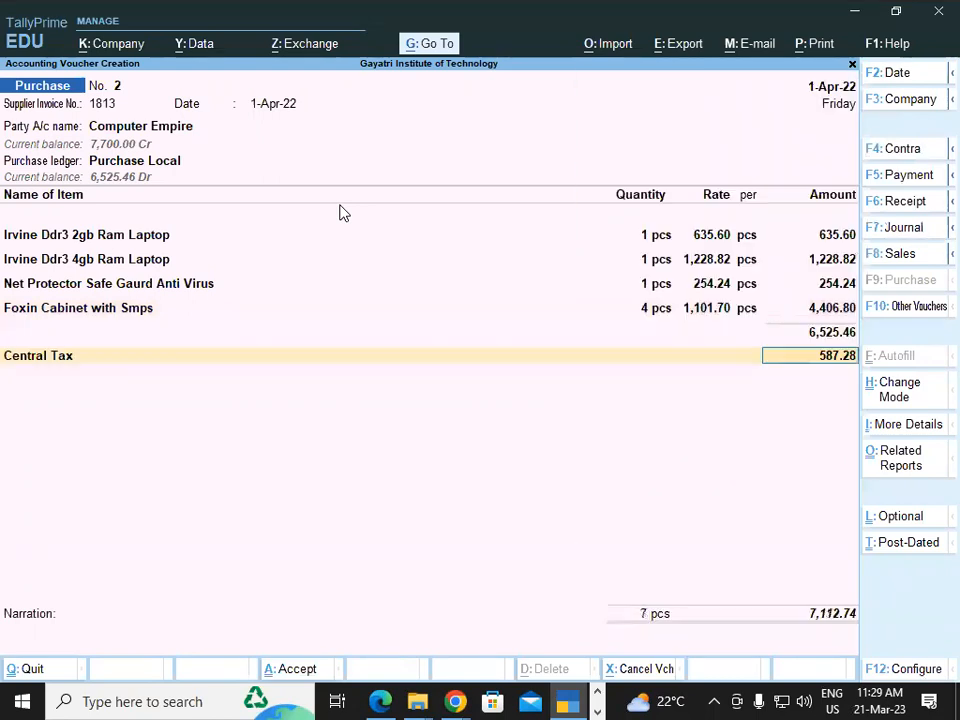
key("Return")
type("State Tax")
key("Return")
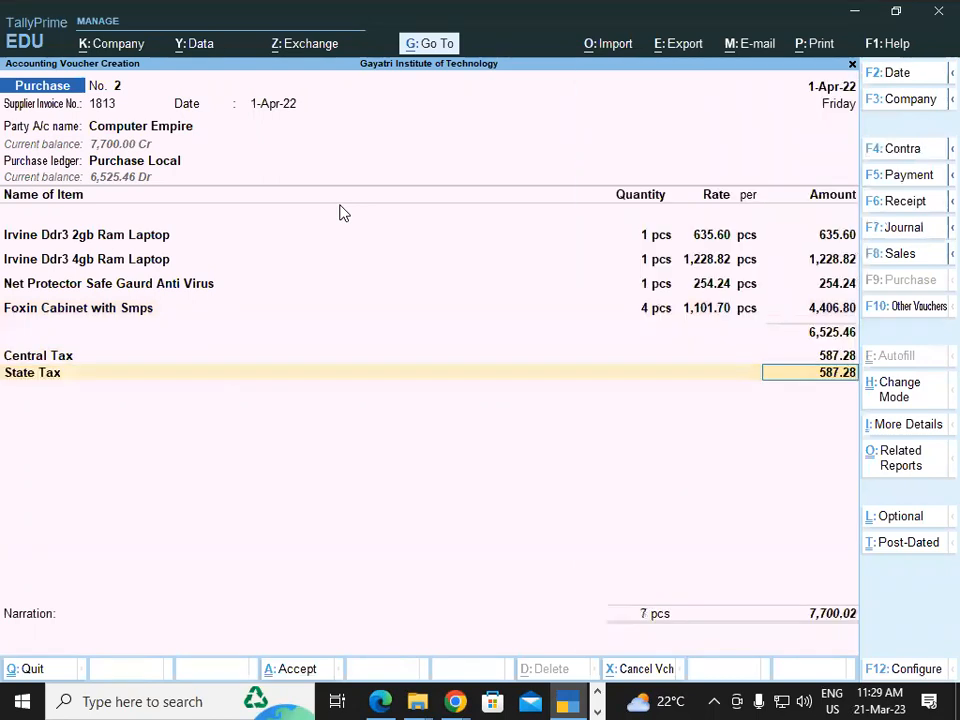
key("Return")
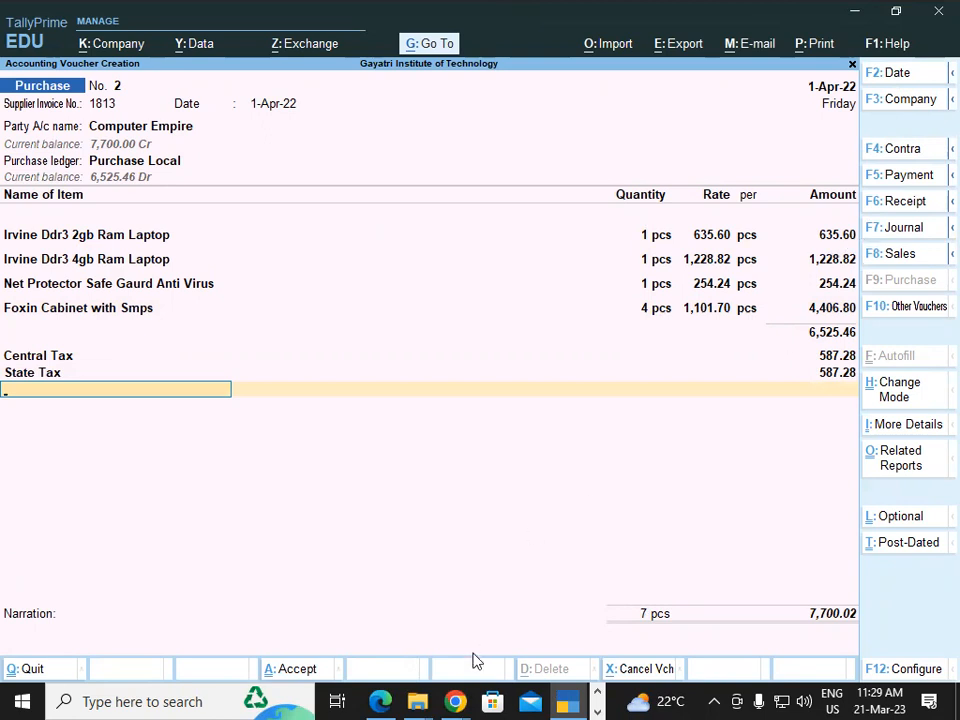
Compare the voucher against the invoice PDF, extending the tick beside 750.00.
left_click(395, 690)
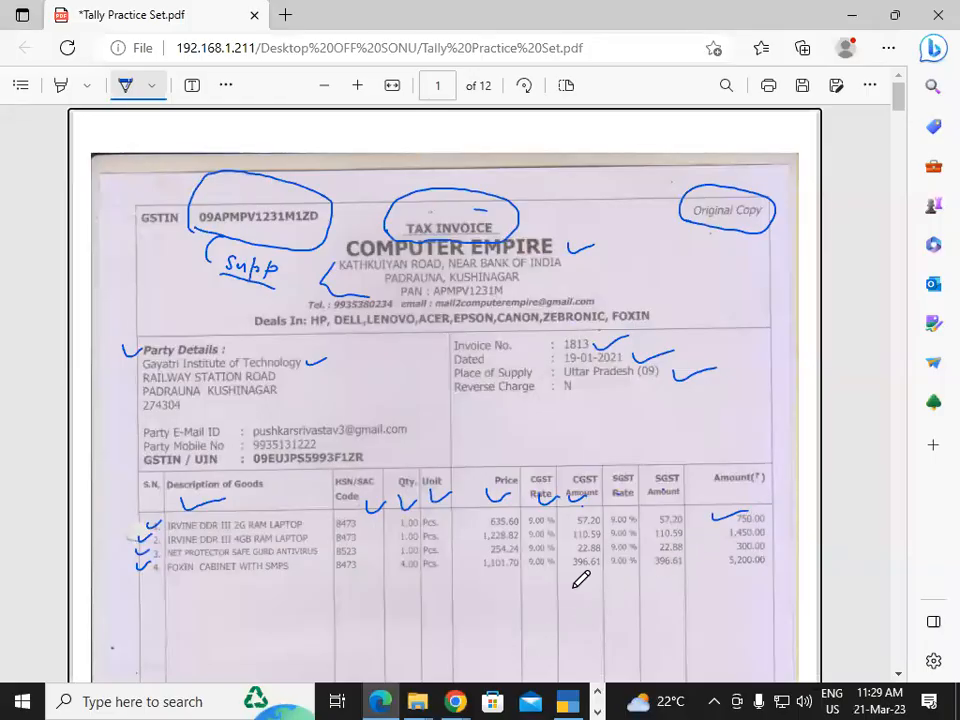
key("alt+Tab")
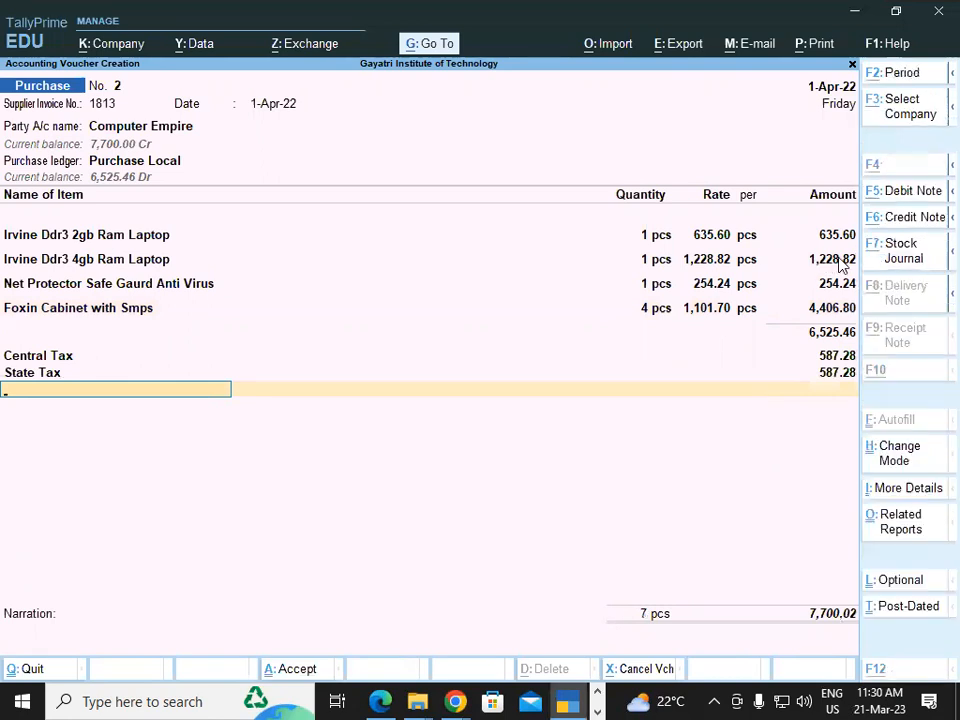
key("alt+Tab")
left_click_drag(726, 518, 752, 512)
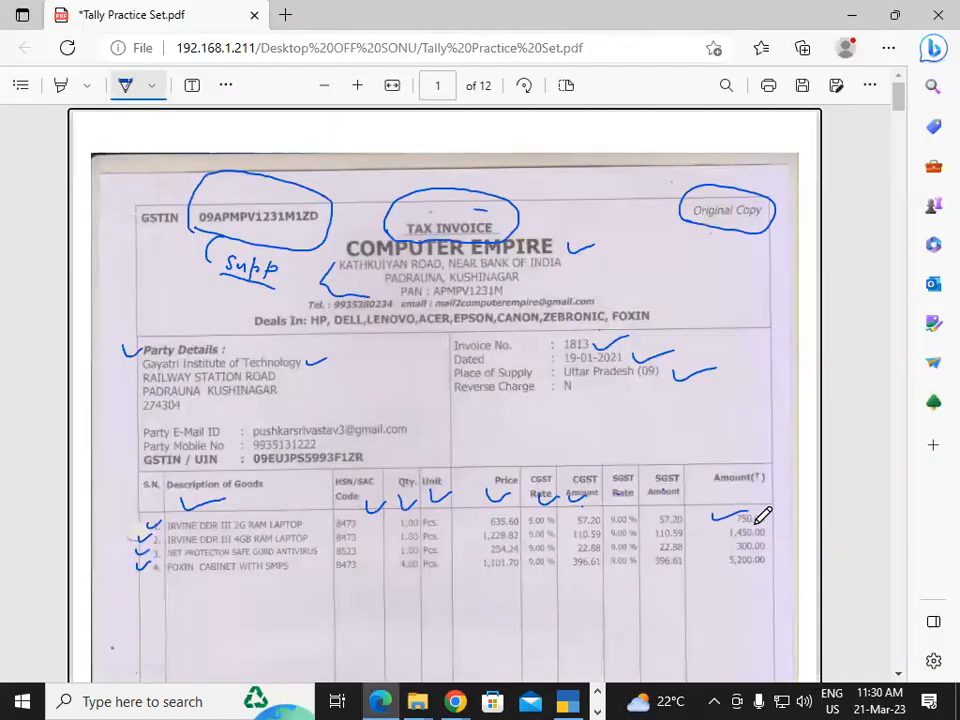
key("alt+Tab")
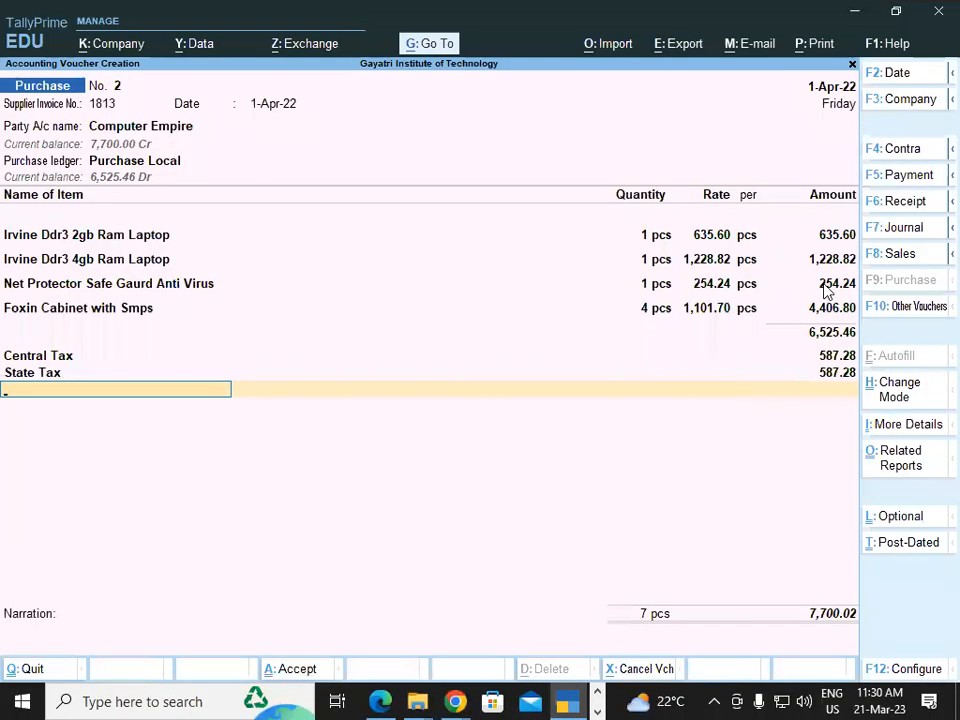
key("alt+Tab")
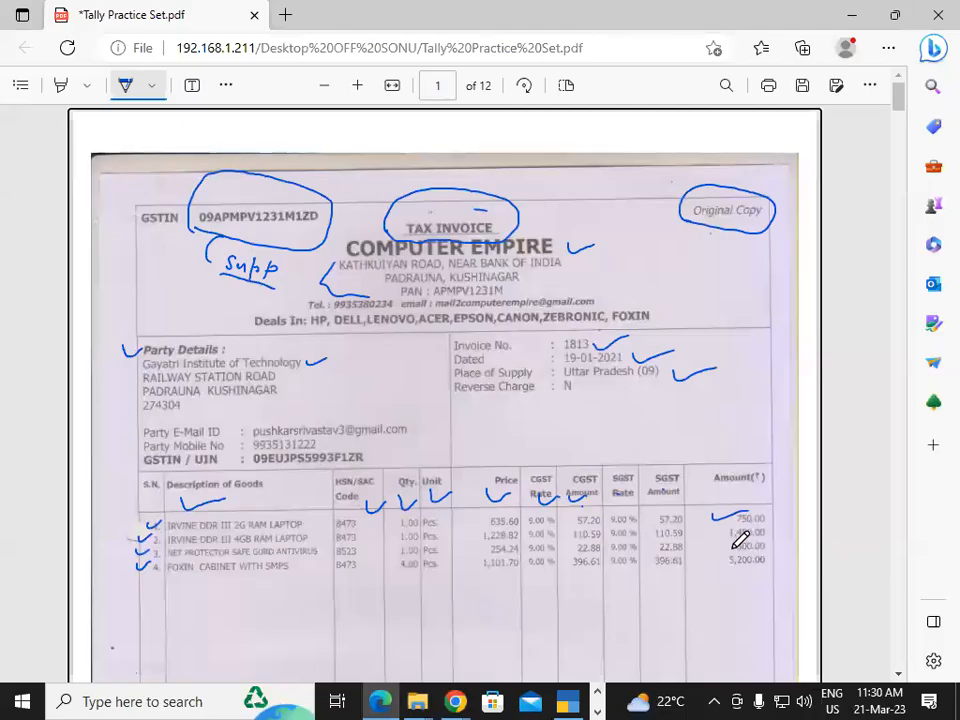
key("alt+Tab")
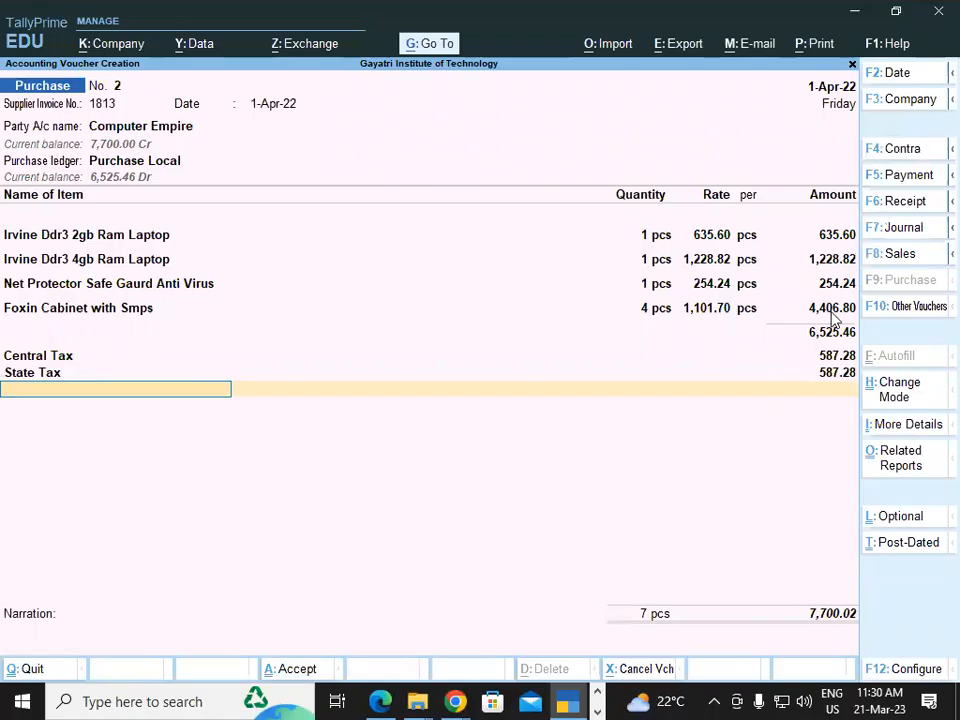
key("alt+Tab")
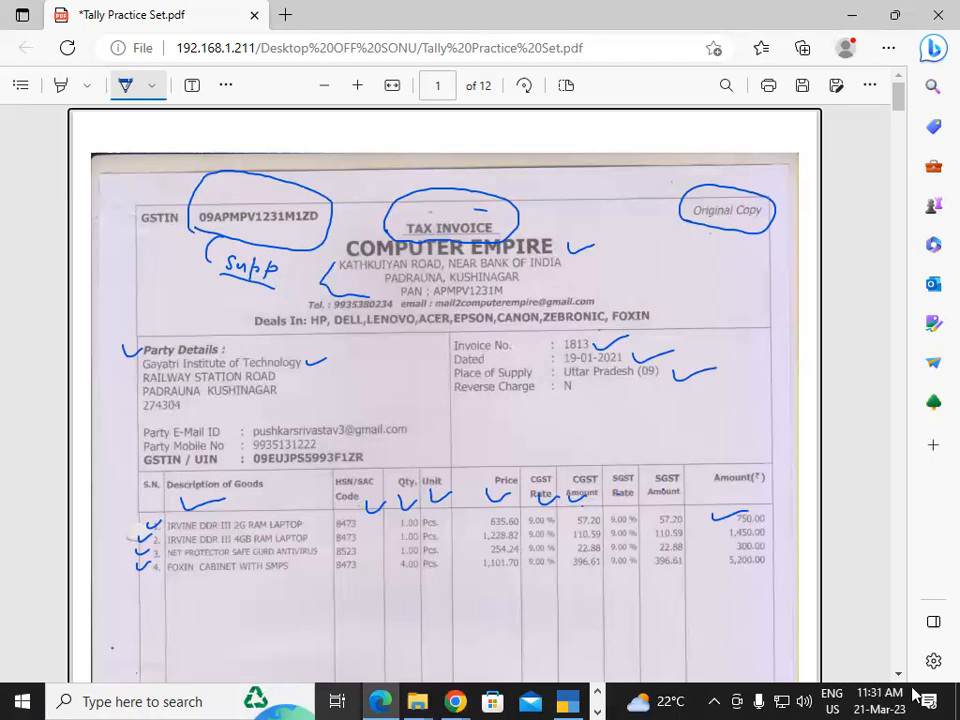
Scroll the PDF to the 7,700.00 grand total and tax summary, then return to TallyPrime.
scroll(899, 677, "down", 3)
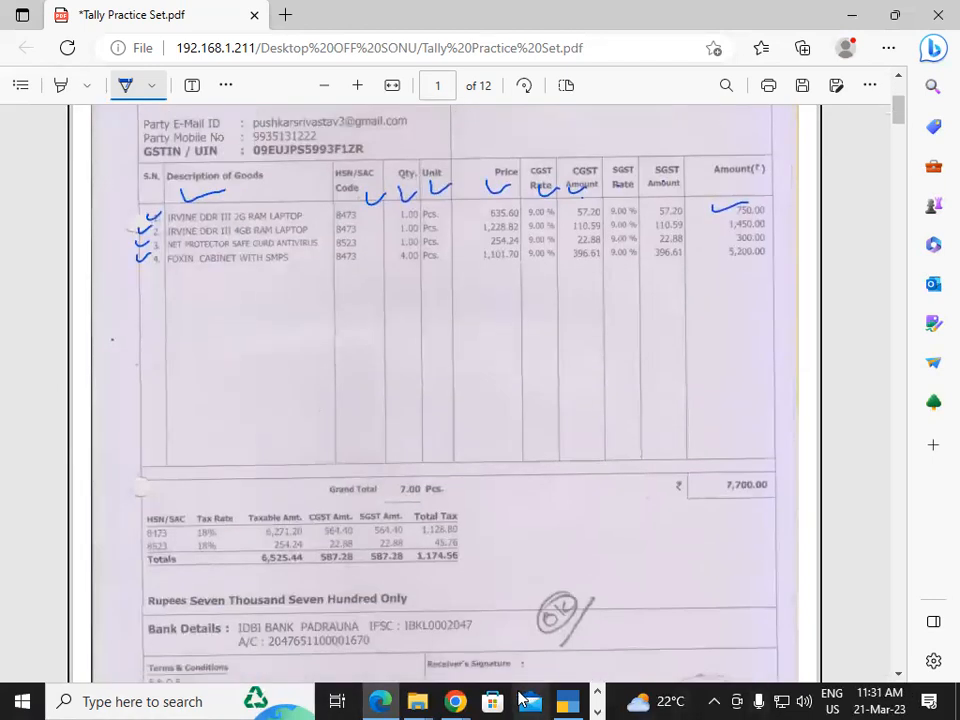
key("alt+Tab")
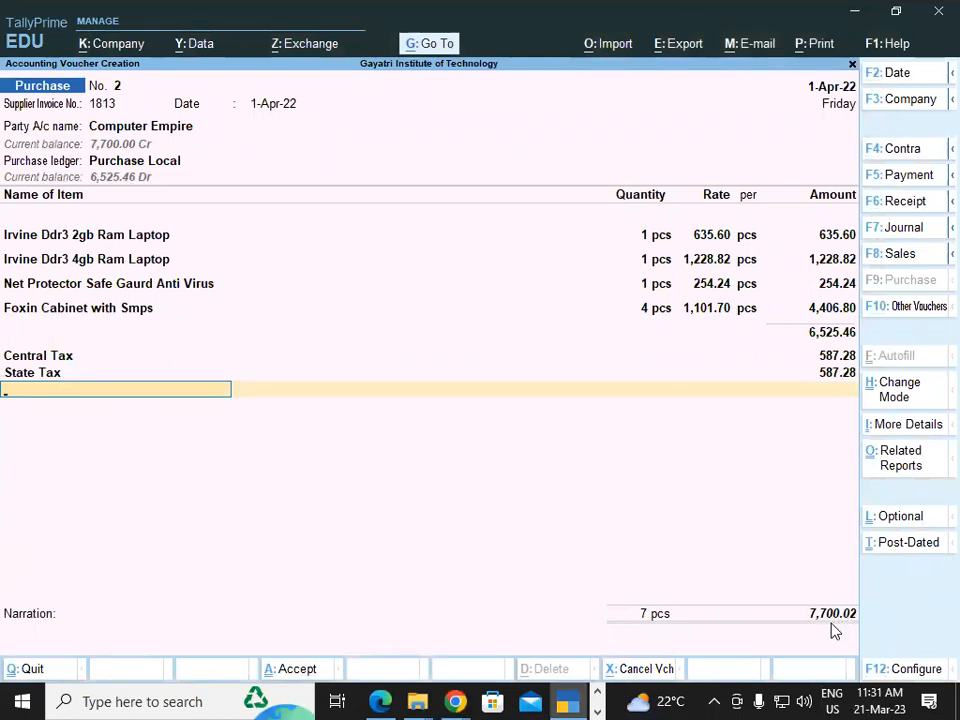
Add a (-)0.02 Round Off and New Ref 1813, save voucher No. 2 at 7,700.00, then reopen it.
type("Rou")
key("Return")
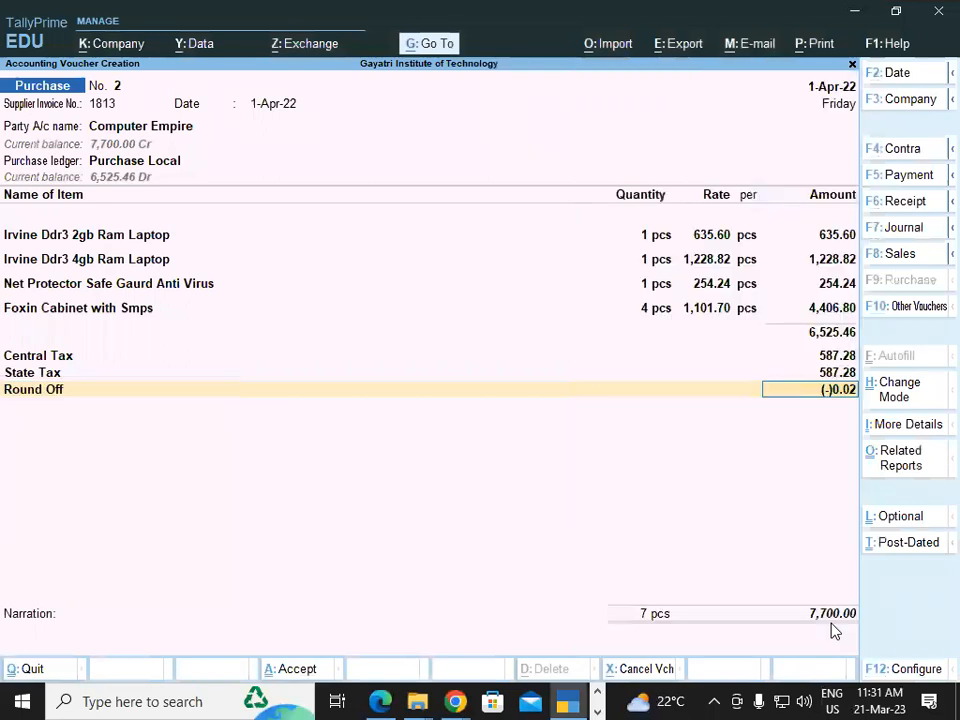
key("Return")
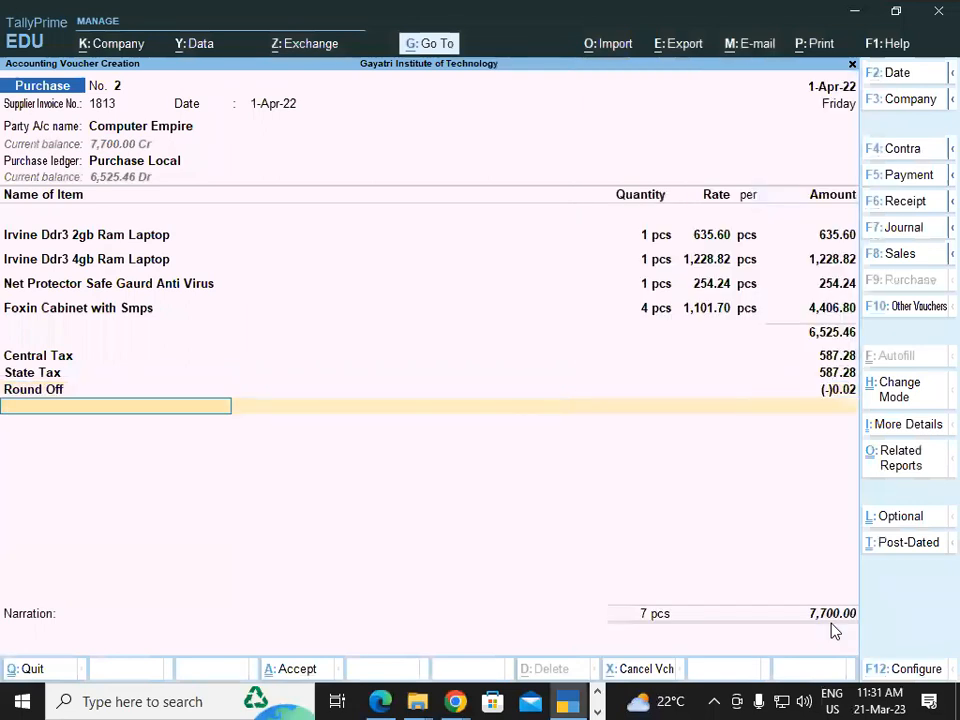
key("Return")
key("Return")
key("Return")
key("Return")
key("Return")
key("Return")
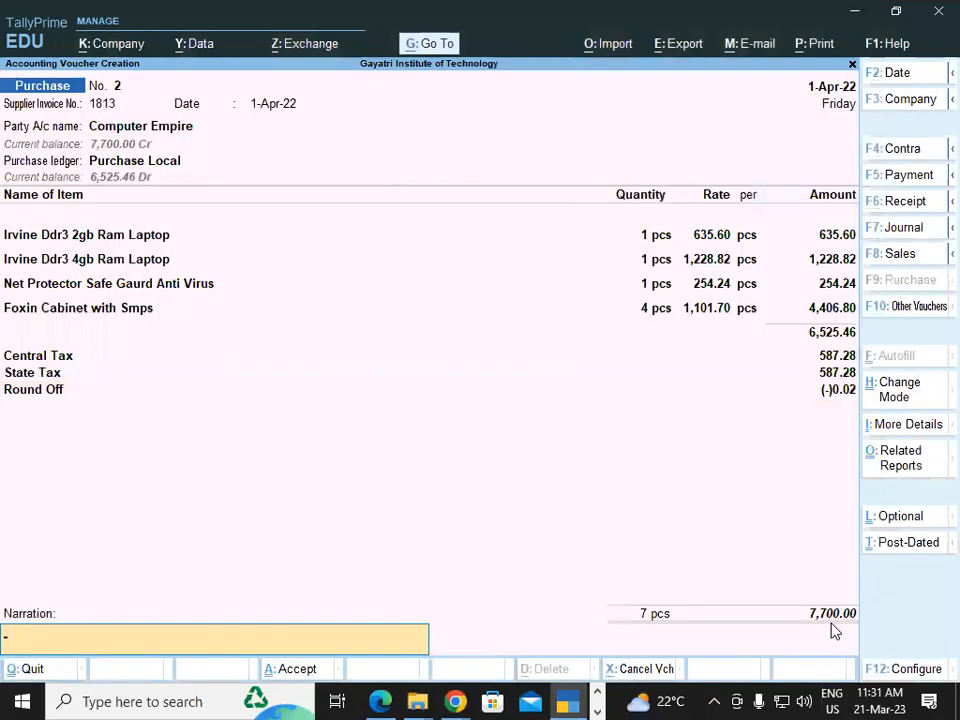
key("Return")
key("Return")
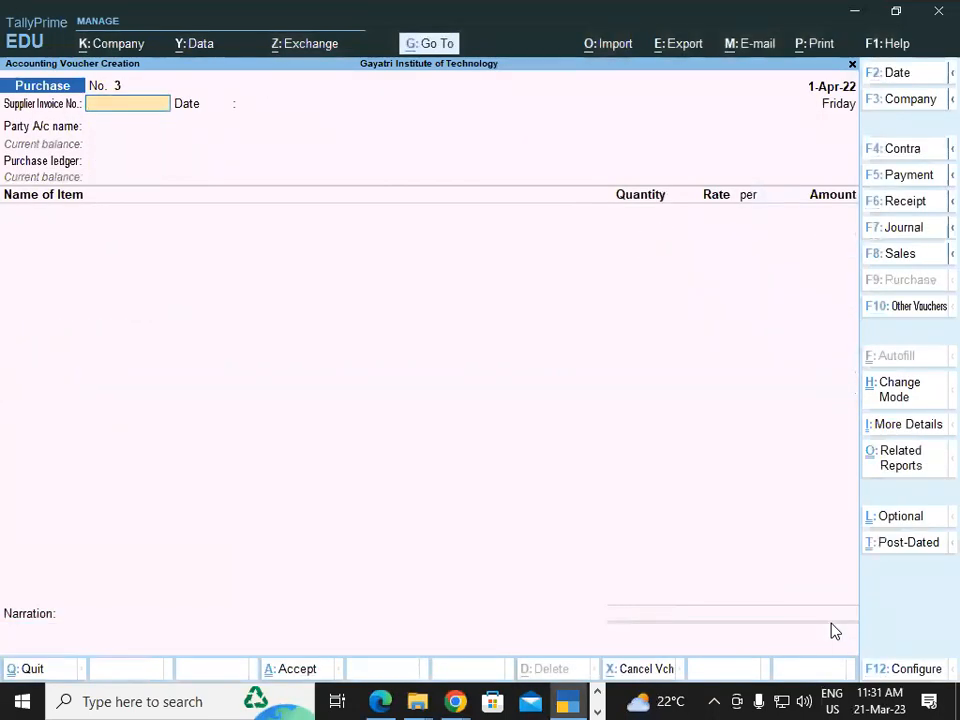
key("Page_Up")
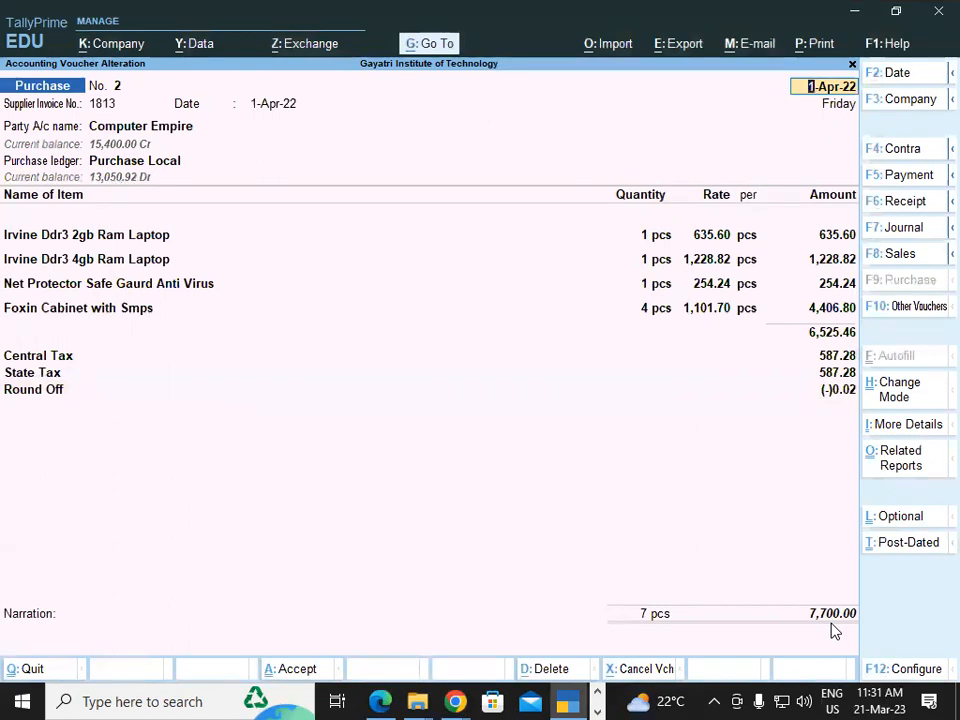
Print the current purchase voucher and open its invoice preview.
key("alt")
key("alt+p")
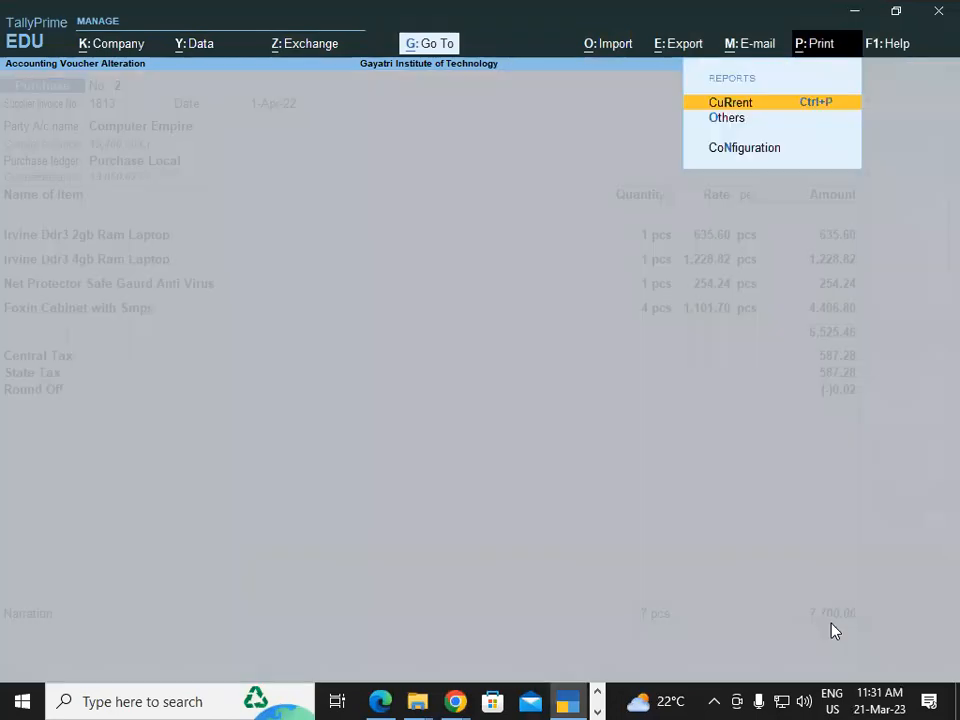
key("Return")
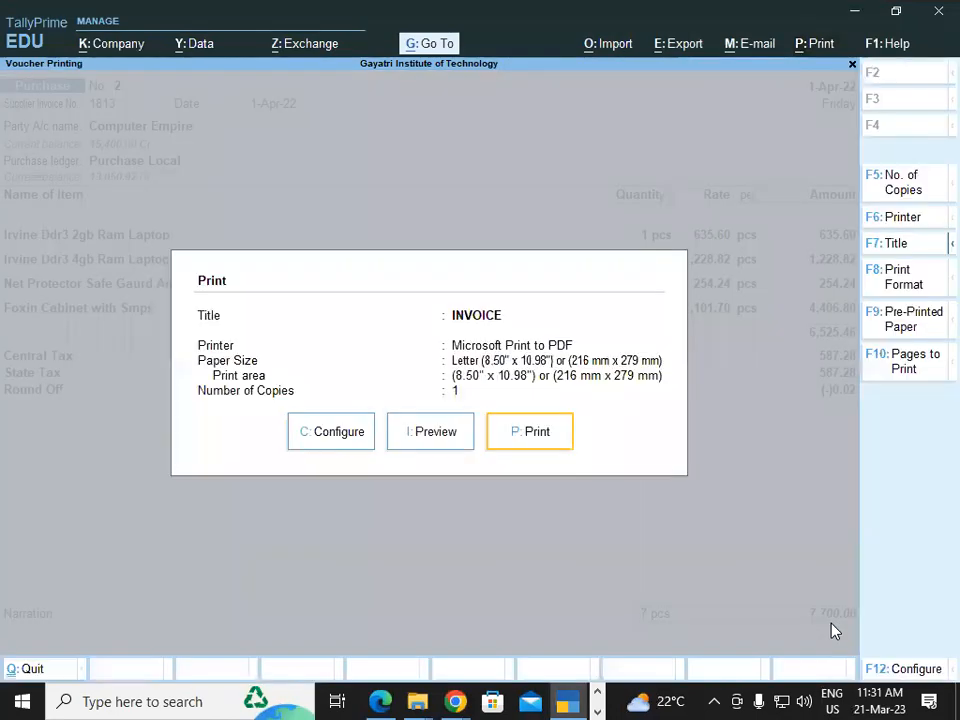
left_click(397, 445)
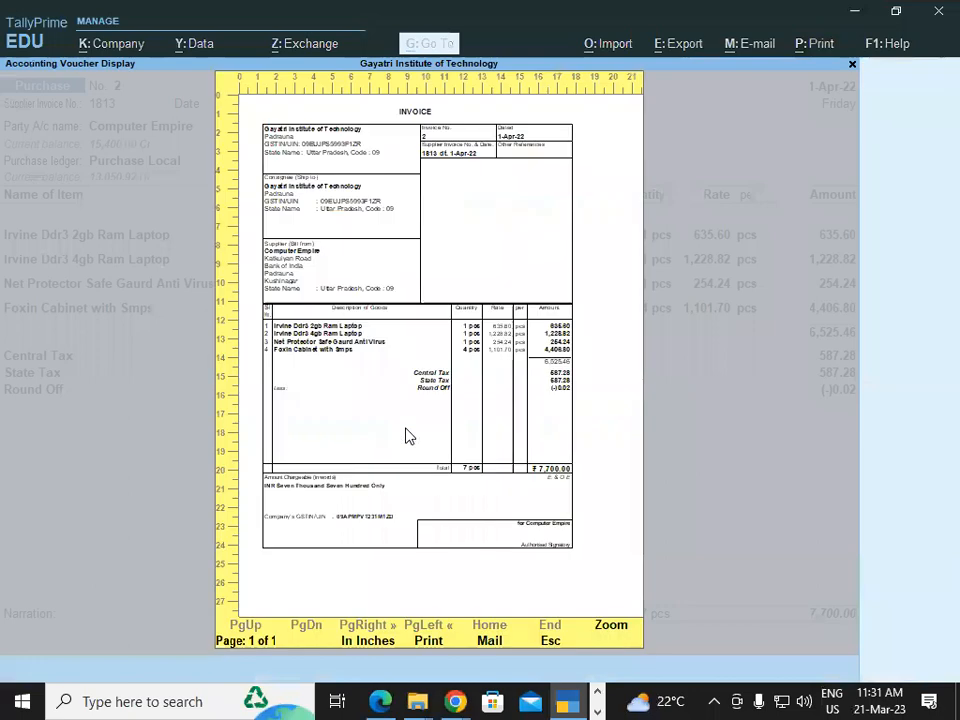
Zoom in on the invoice preview, scroll through it, and close it back to the Print dialog.
left_click(612, 625)
left_click_drag(855, 330, 866, 476)
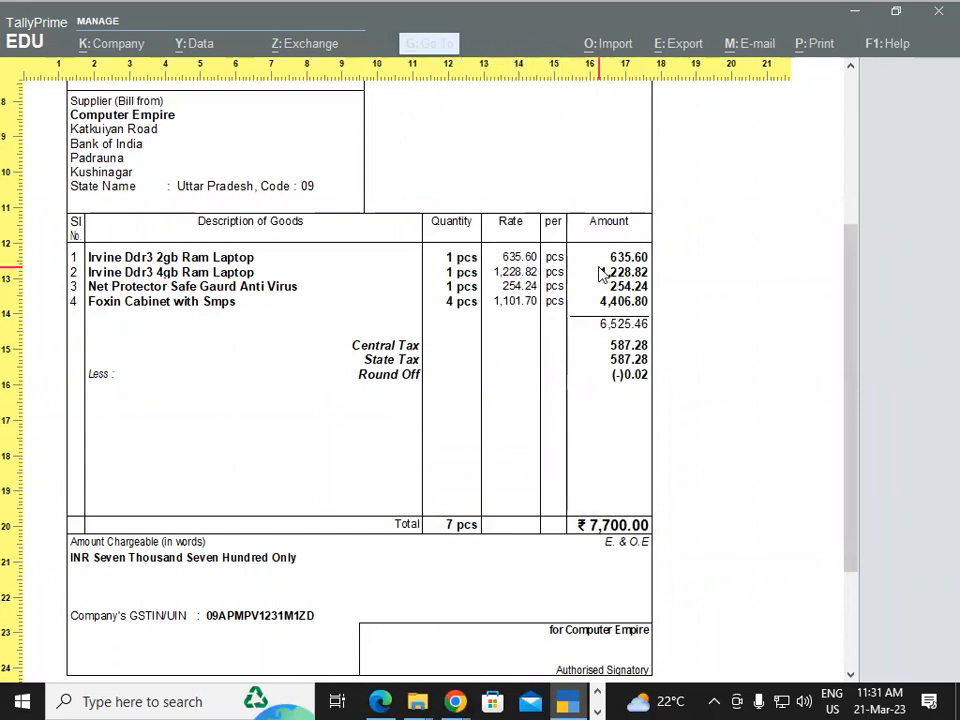
left_click_drag(853, 317, 729, 339)
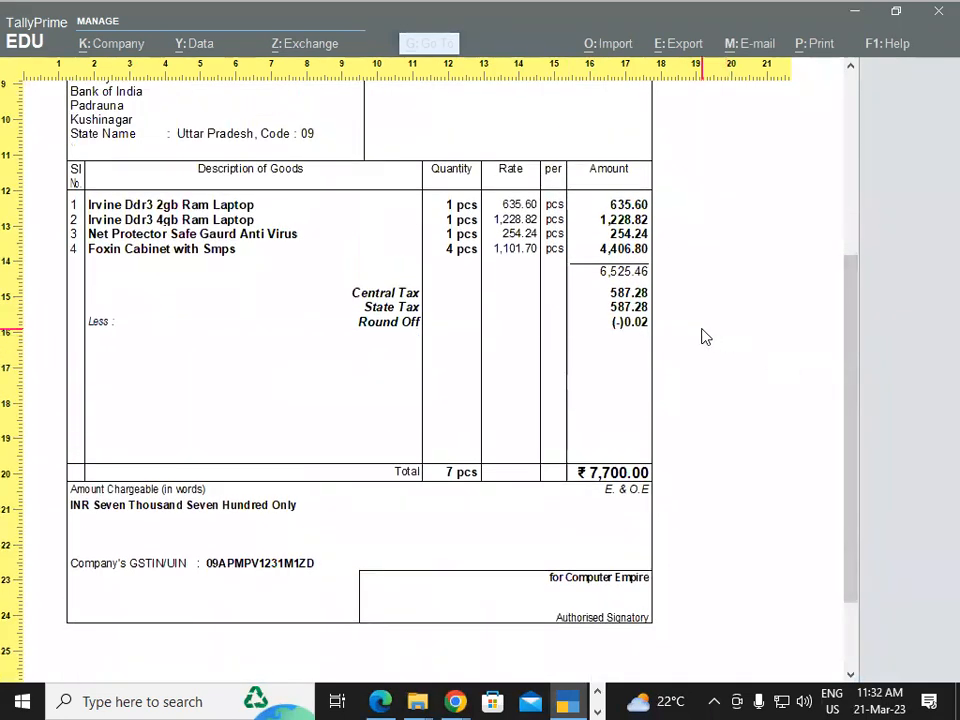
key("Escape")
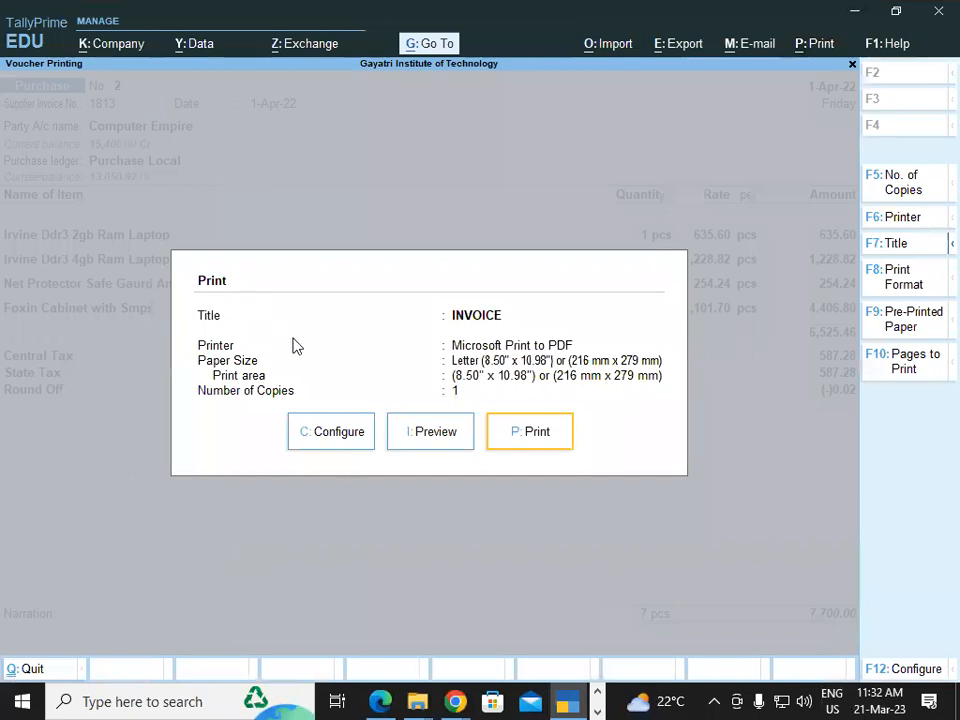
In the print configuration, set Show Item-wise GST details and Show GST Analysis to Yes and accept.
left_click(343, 434)
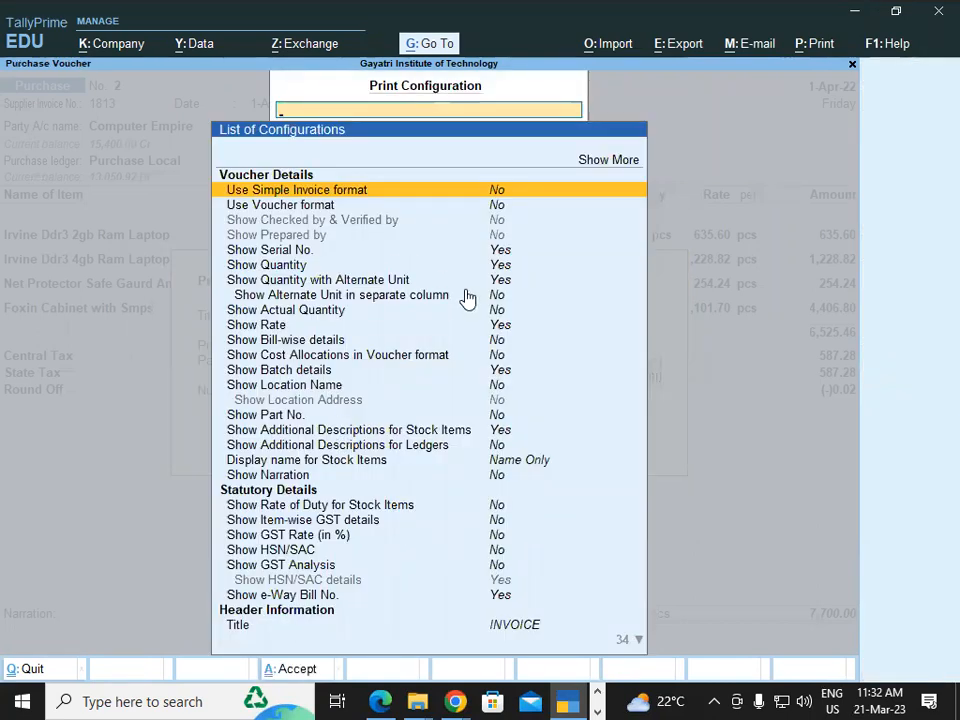
key("Down")
key("Down")
key("Down")
key("Down")
key("Down")
key("Down")
key("Down")
key("Down")
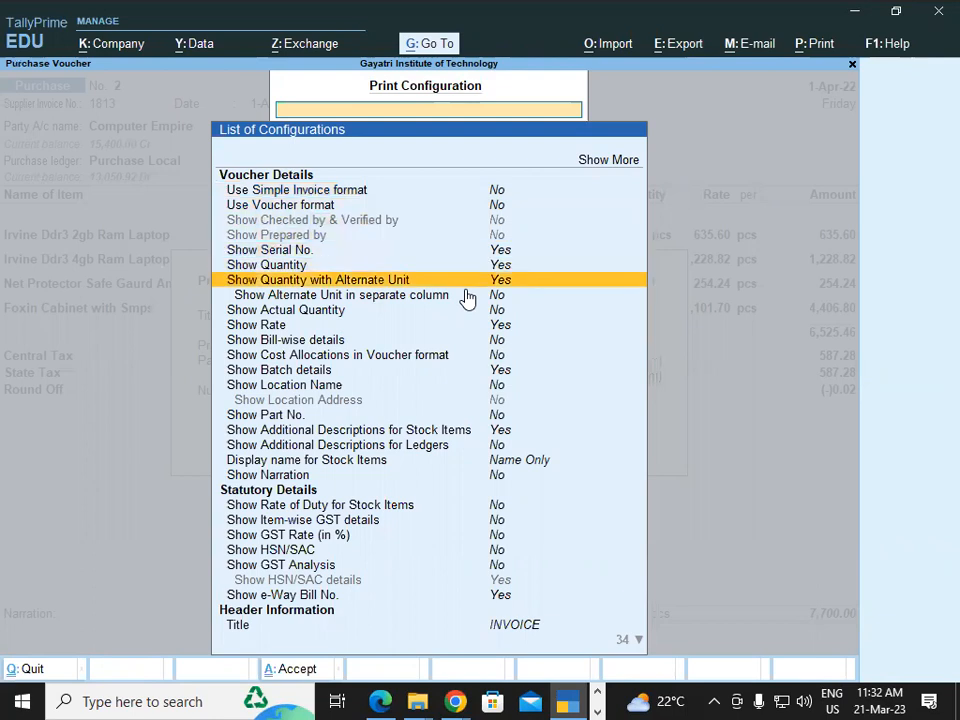
key("Down")
key("Down")
key("Down")
key("Down")
key("Down")
key("Down")
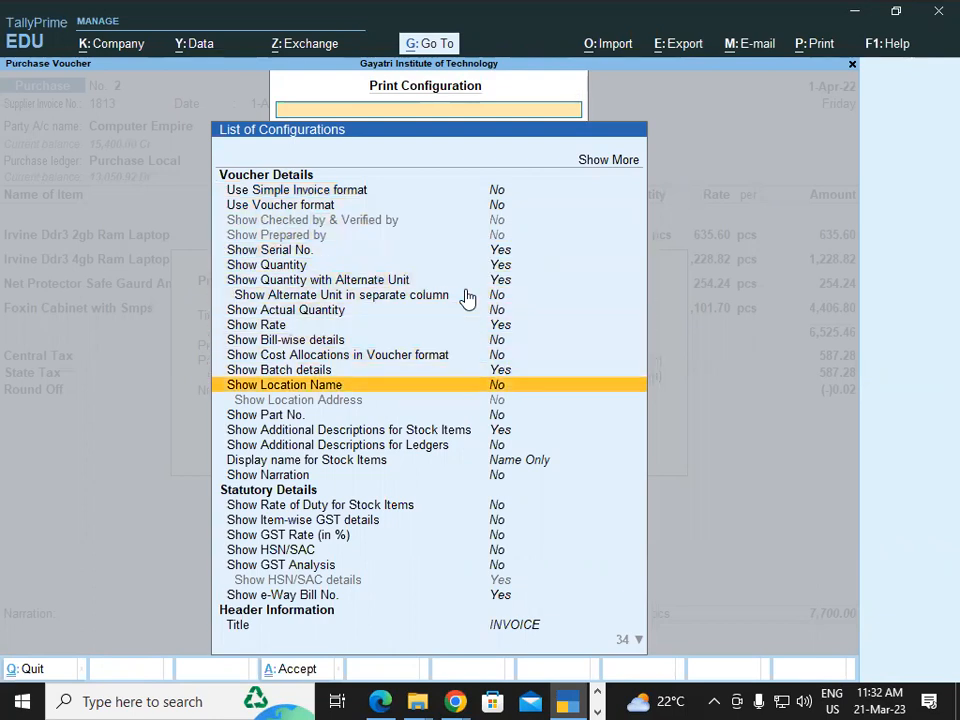
key("Down")
key("Down")
key("Down")
key("Down")
key("Down")
key("Down")
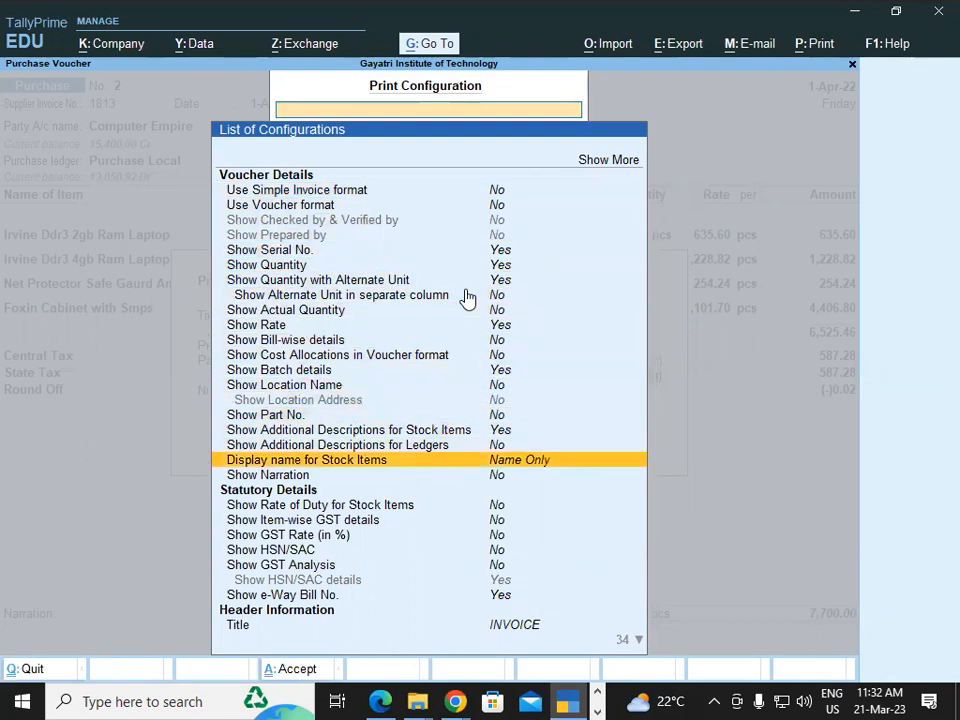
key("Down")
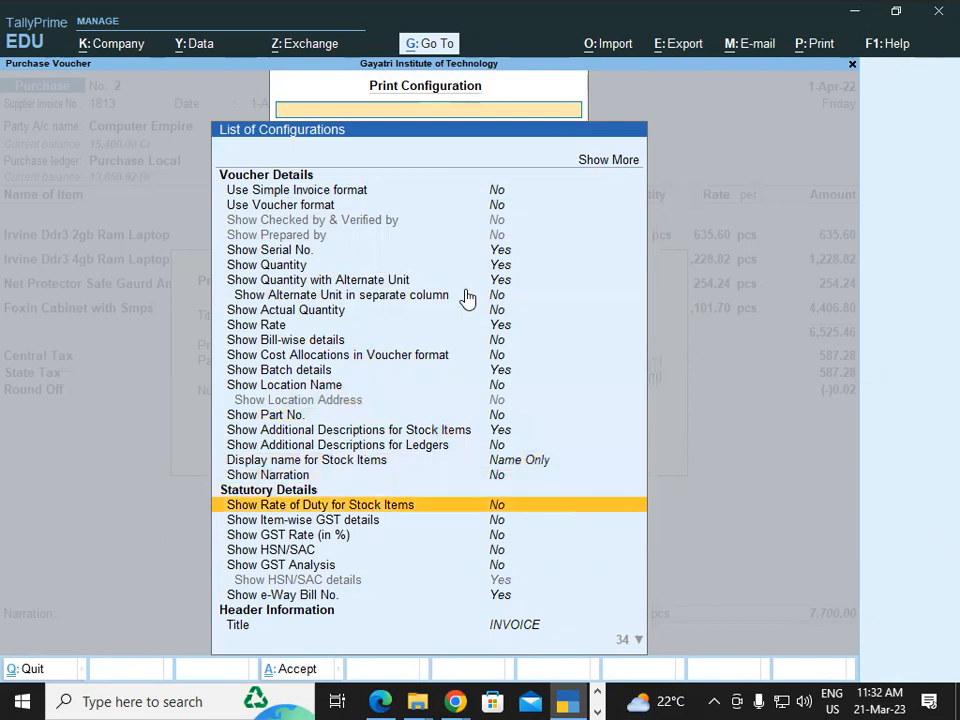
key("Down")
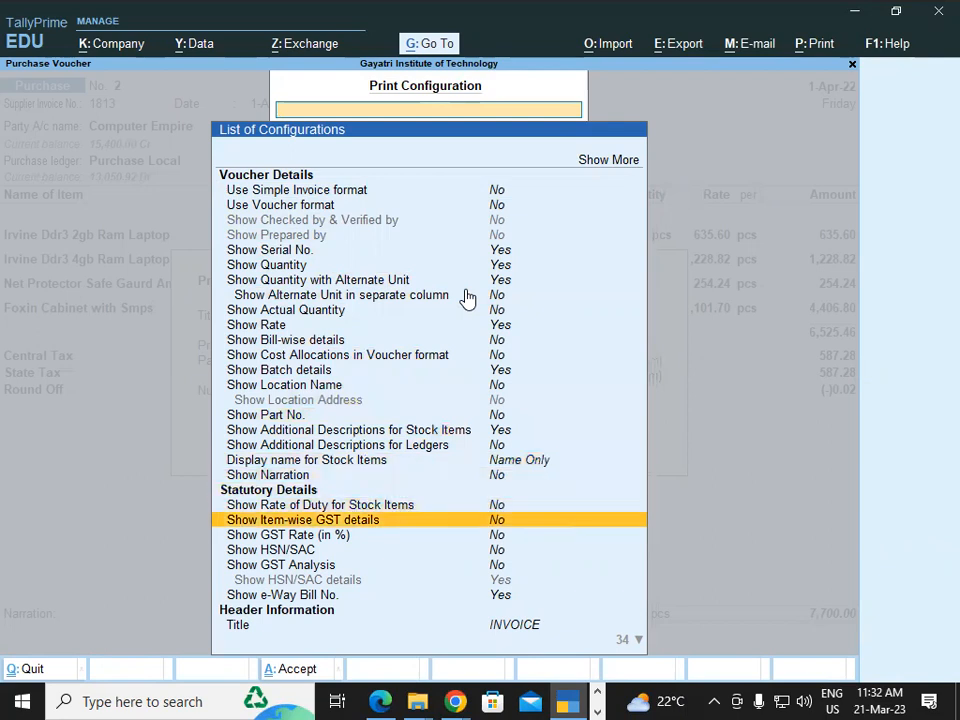
key("Return")
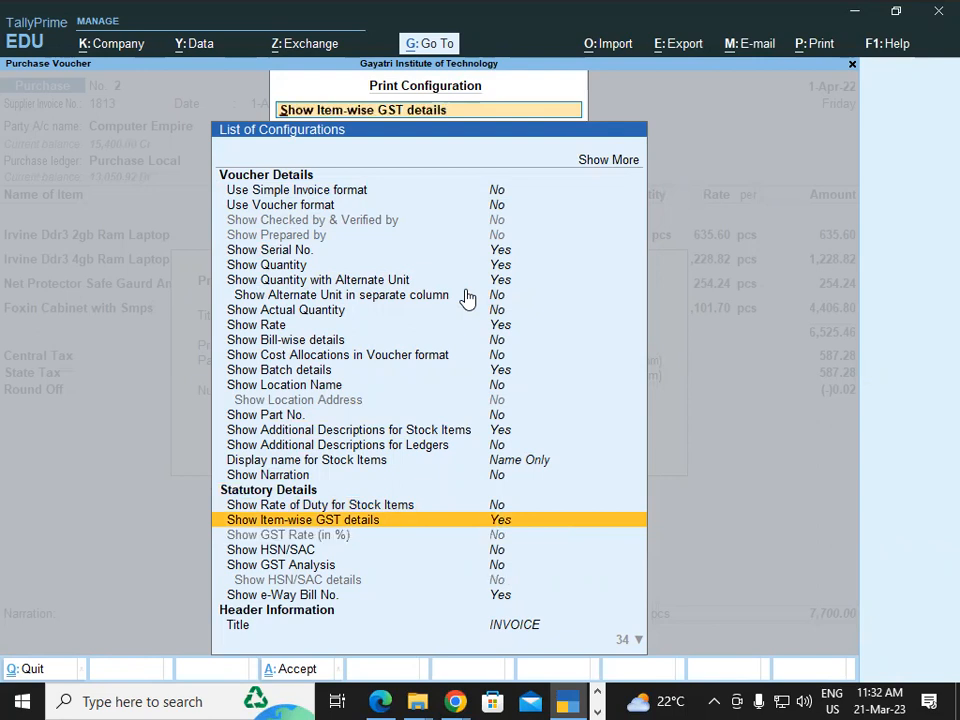
key("Down")
key("Down")
key("Down")
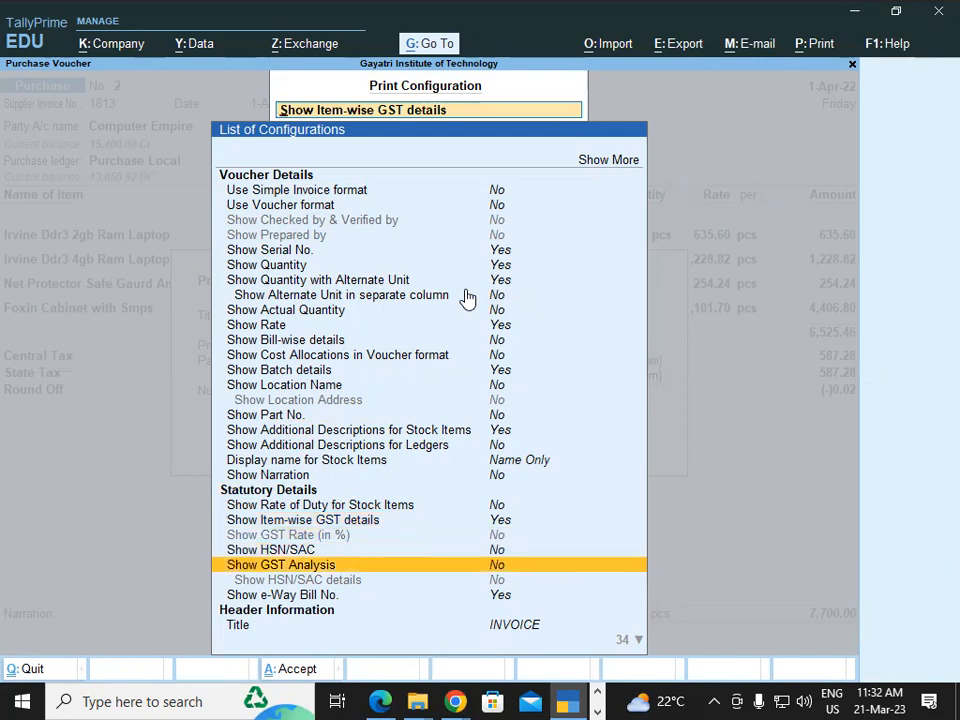
key("Return")
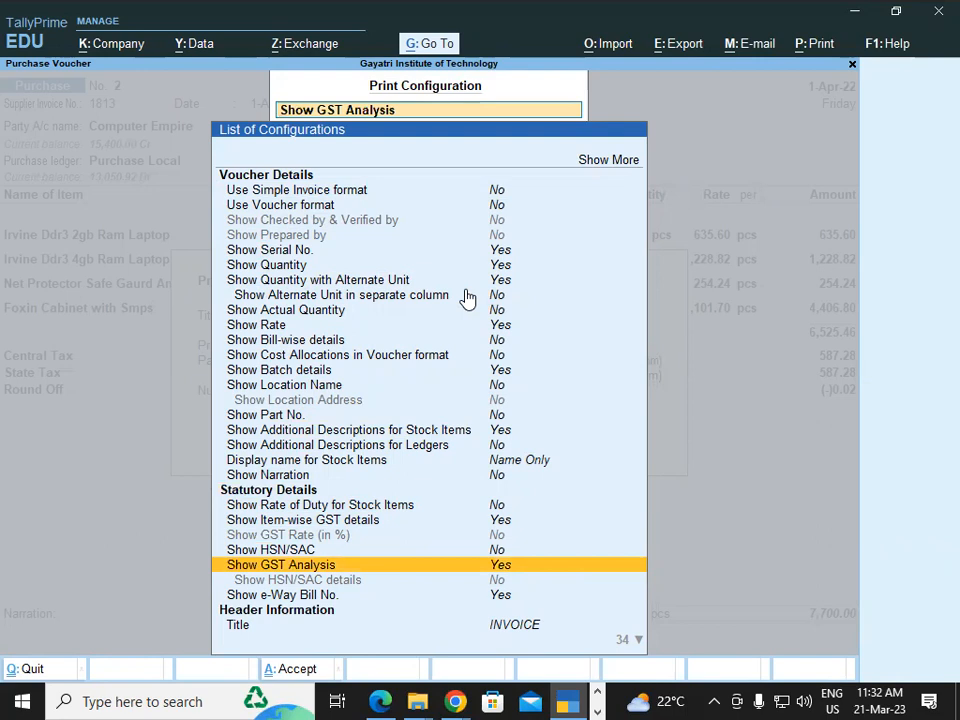
key("Escape")
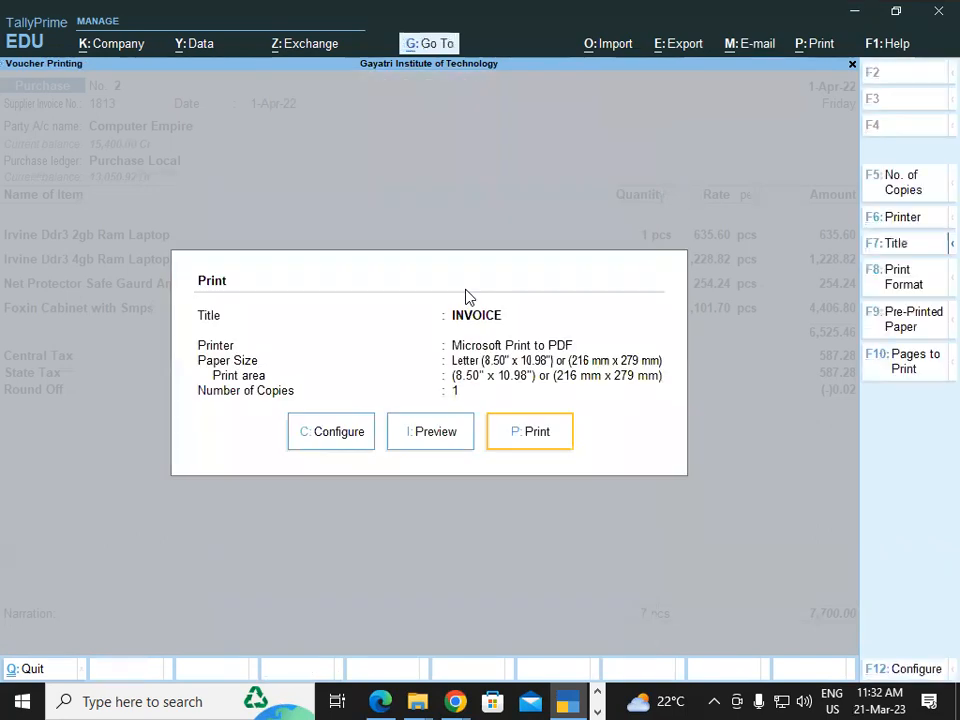
Preview the zoomed invoice to check the 9% central and state tax columns and the 7,700.00 tax table.
left_click(434, 443)
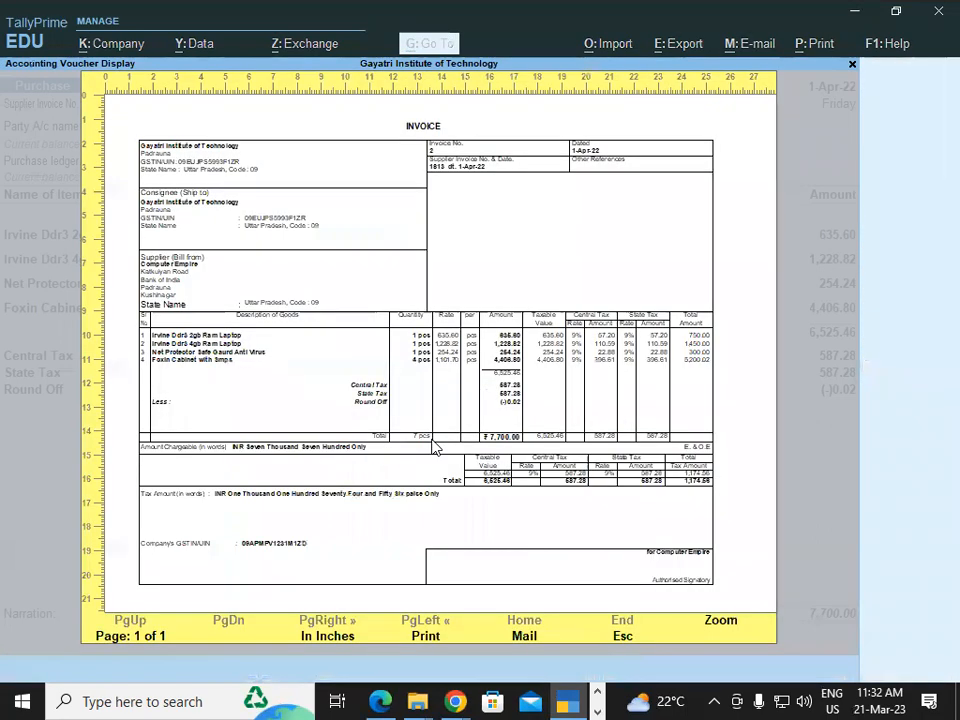
left_click(726, 626)
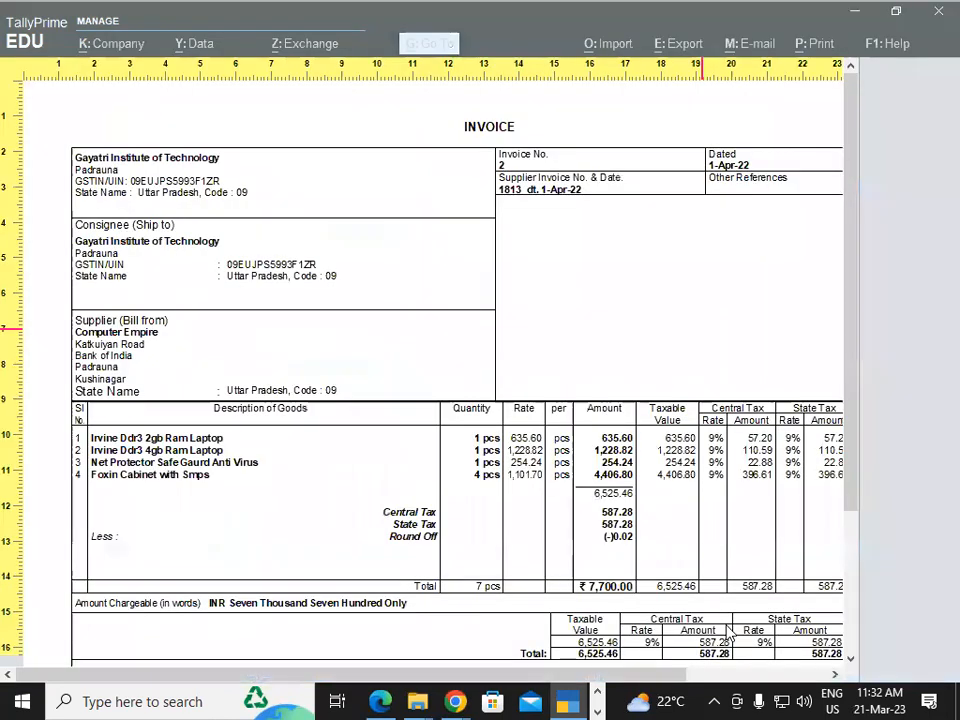
left_click_drag(553, 676, 721, 677)
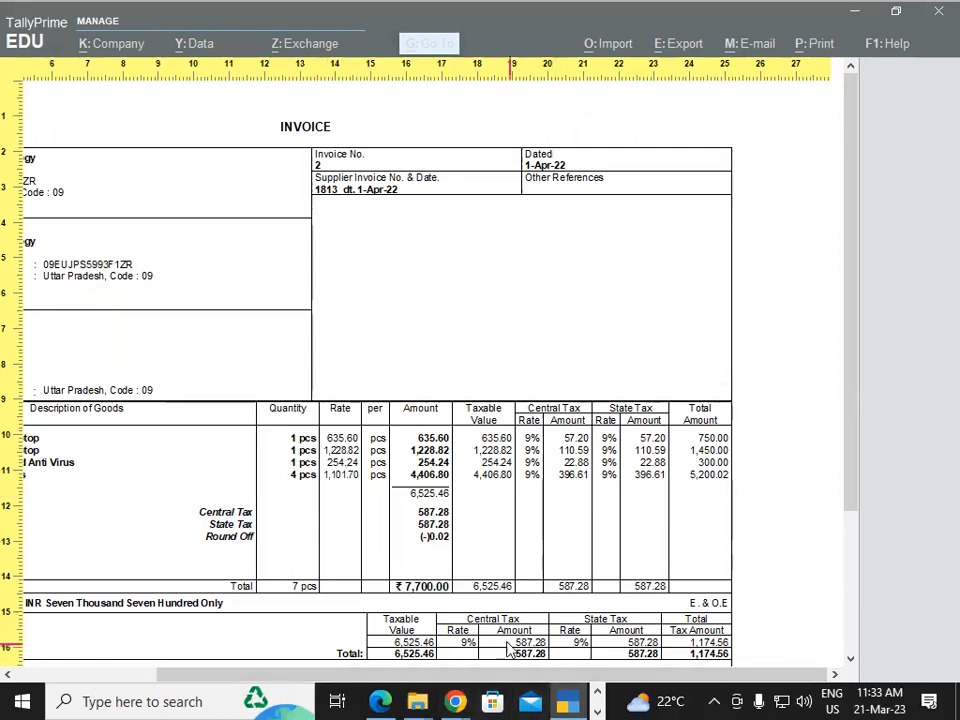
left_click_drag(609, 673, 371, 691)
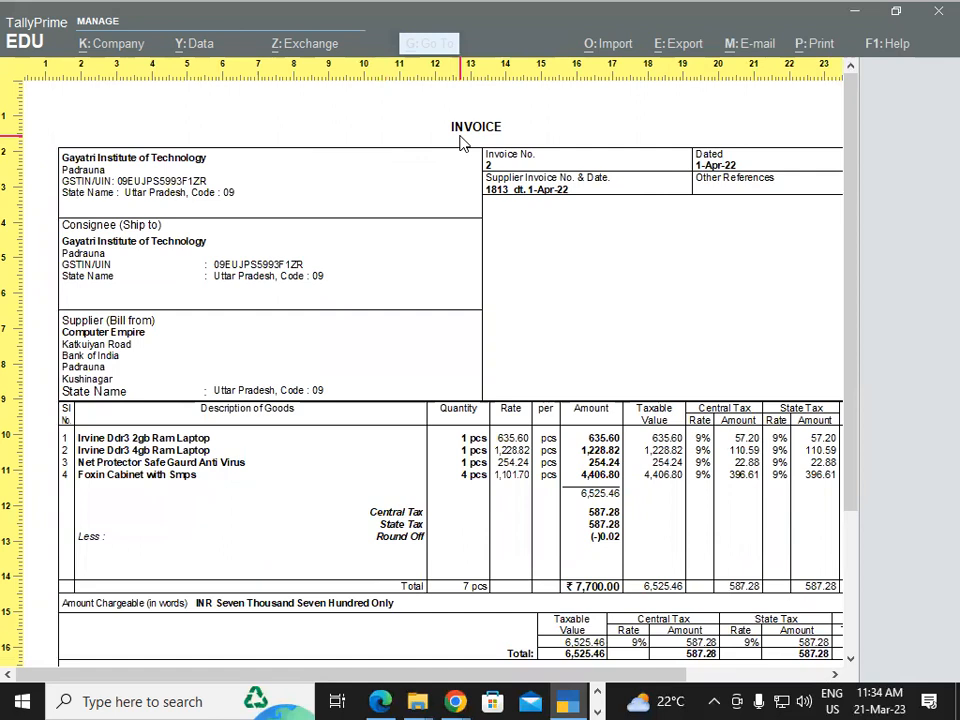
key("Escape")
key("Escape")
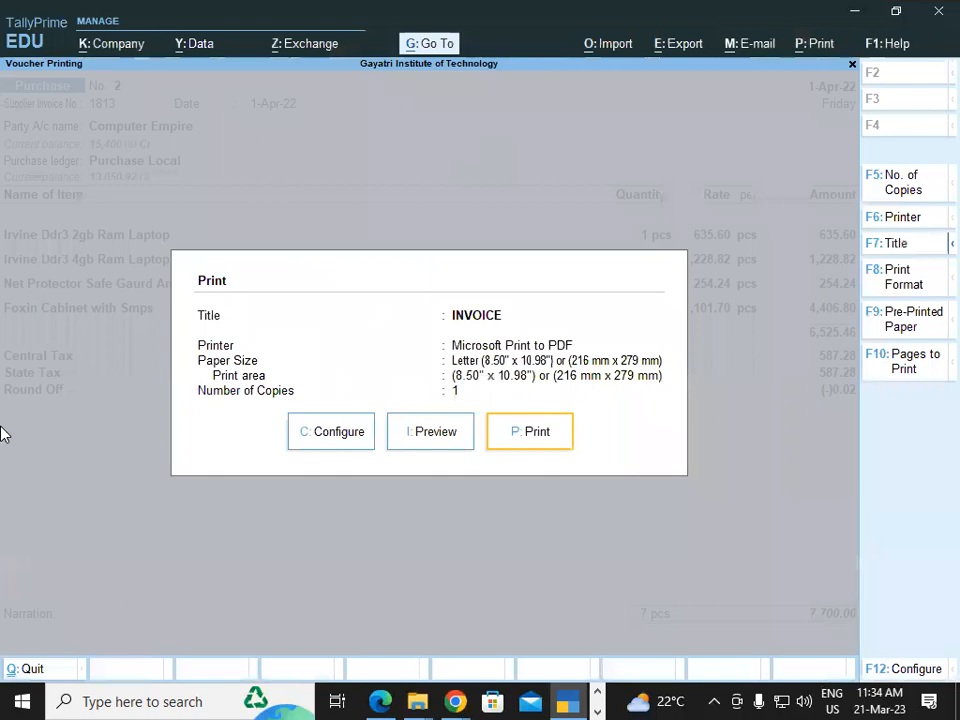
Change the invoice print title from INVOICE to 'Tax invoice' and return to the Print dialog.
left_click(339, 432)
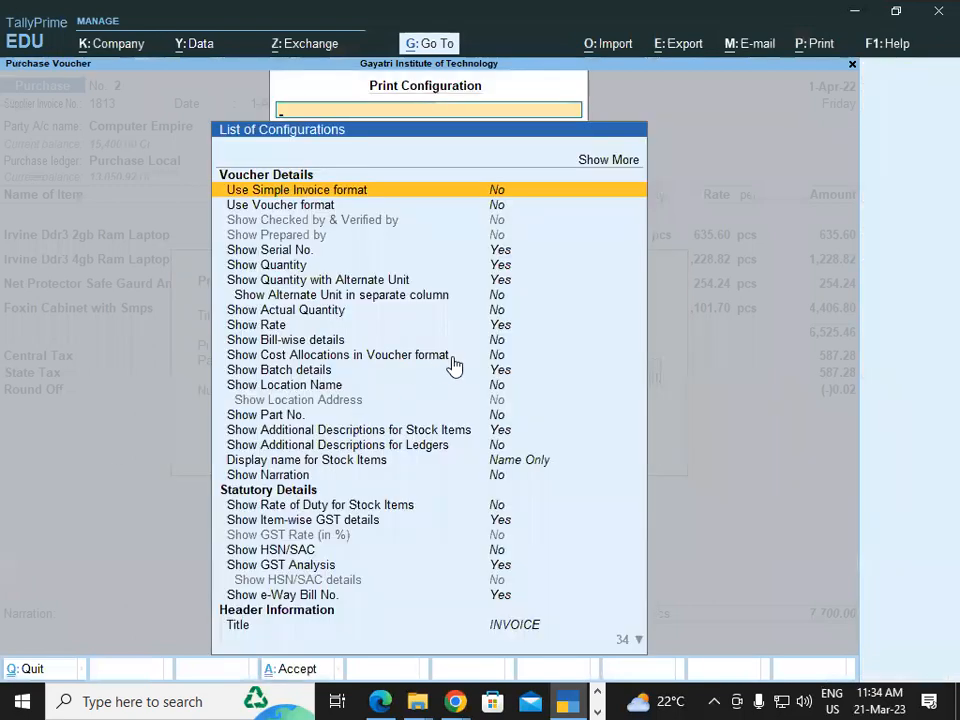
key("Down")
key("Down")
key("Down")
key("Down")
key("Down")
key("Down")
key("Down")
key("Down")
key("Down")
key("Down")
key("Down")
key("Down")
key("Down")
key("Down")
key("Down")
key("Down")
key("Down")
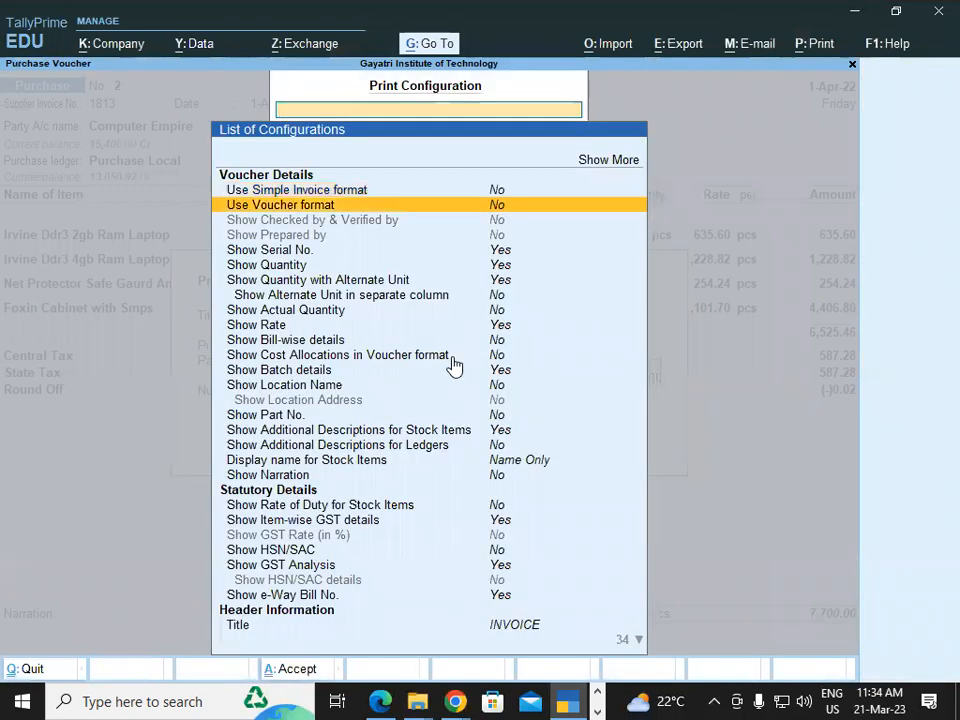
key("Down")
key("Down")
key("Down")
key("Down")
key("Down")
key("Down")
key("Down")
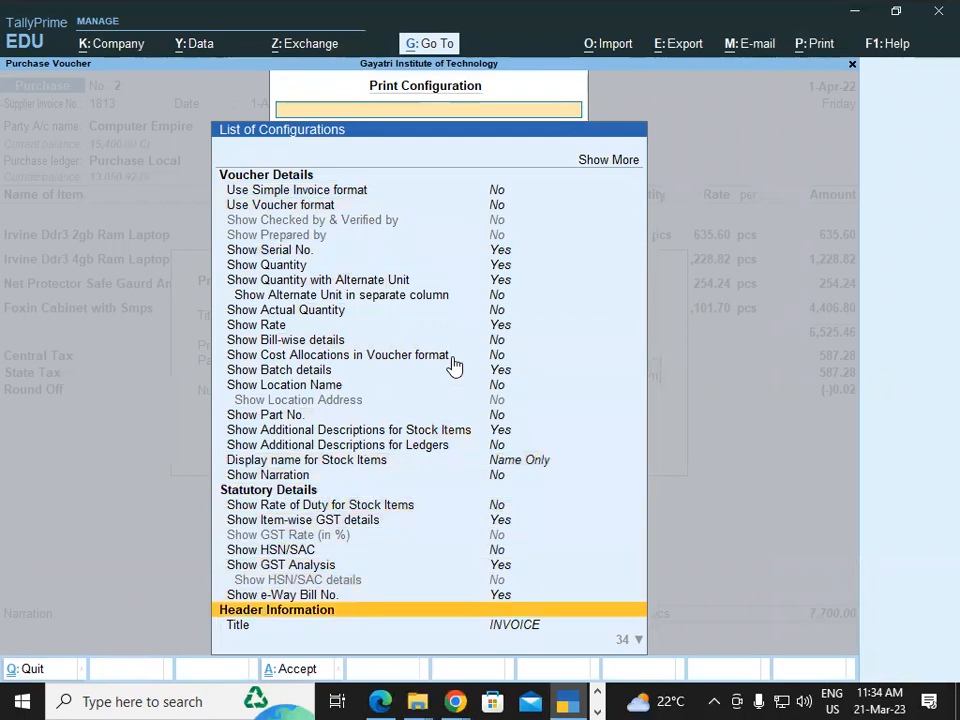
key("Down")
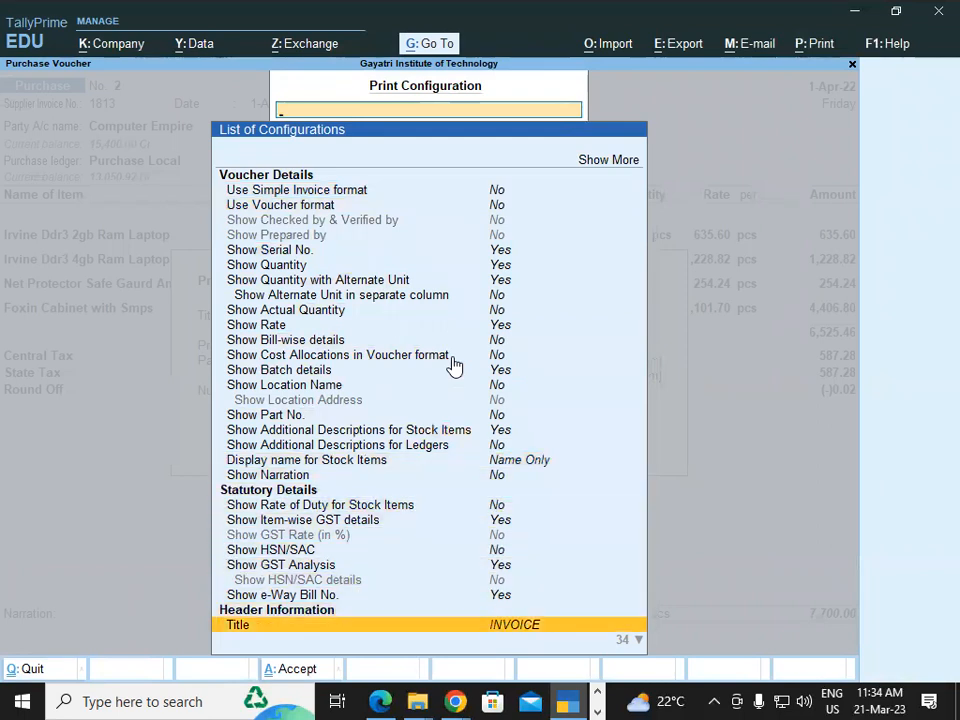
key("Return")
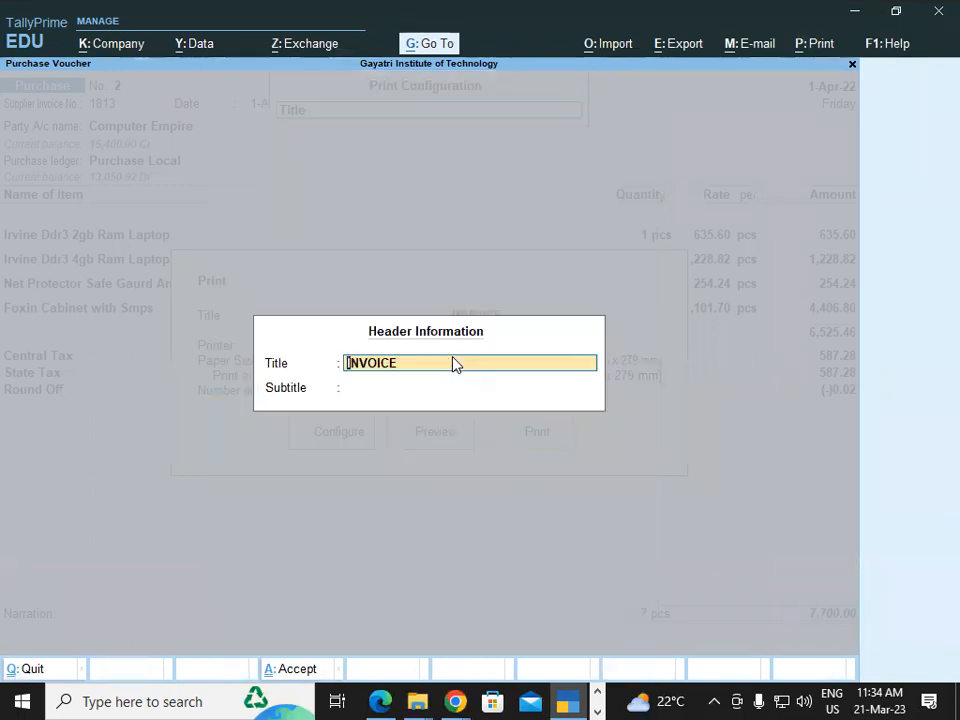
type("Tax invoice")
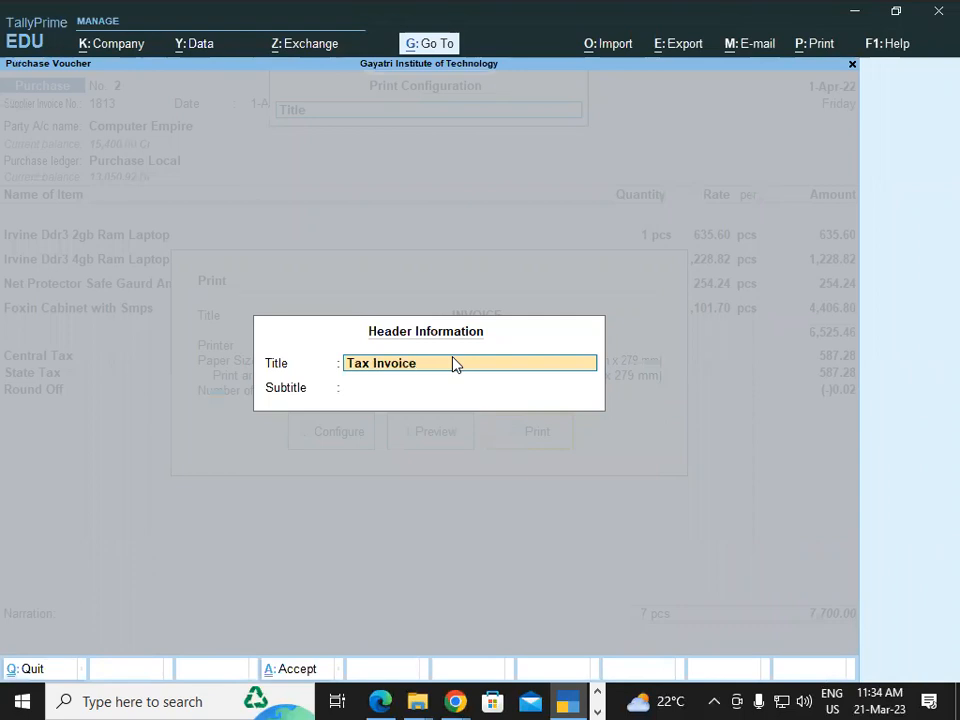
key("Return")
key("Return")
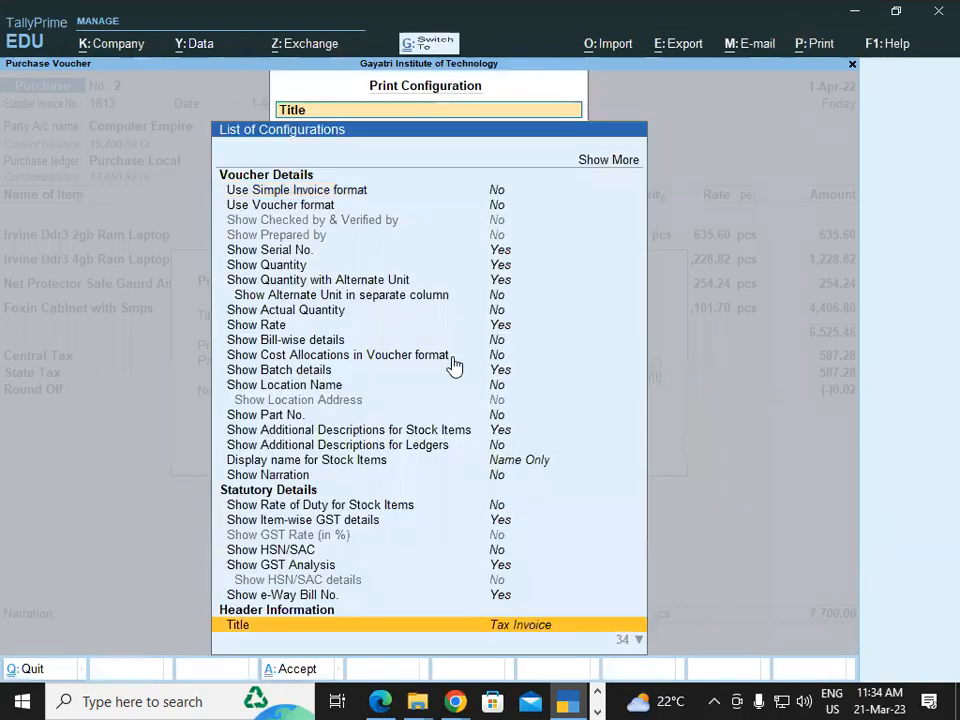
key("Escape")
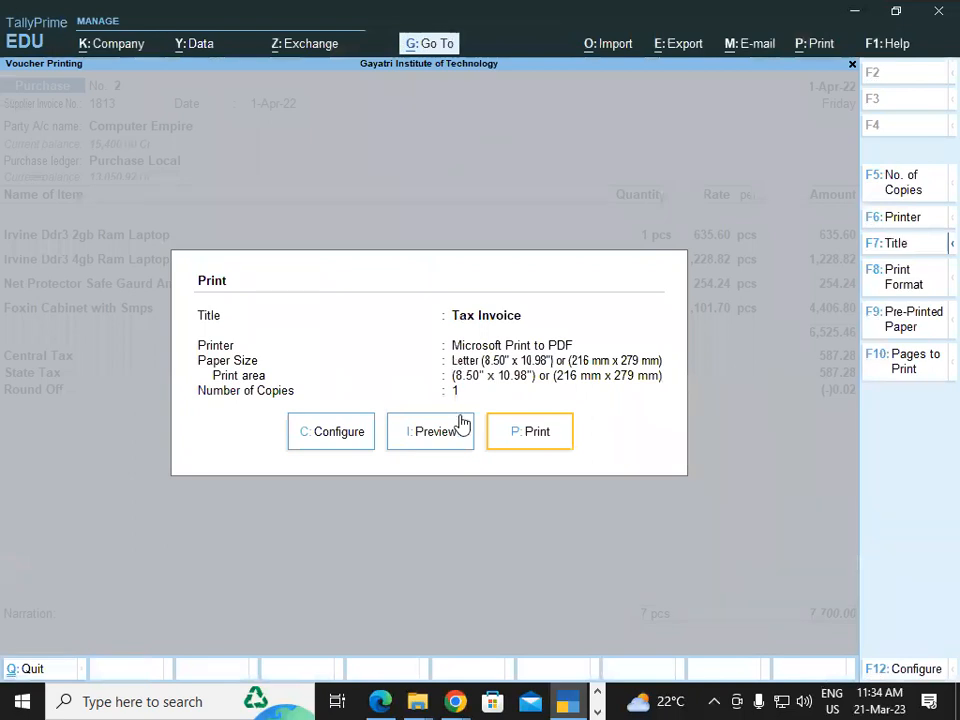
left_click(450, 444)
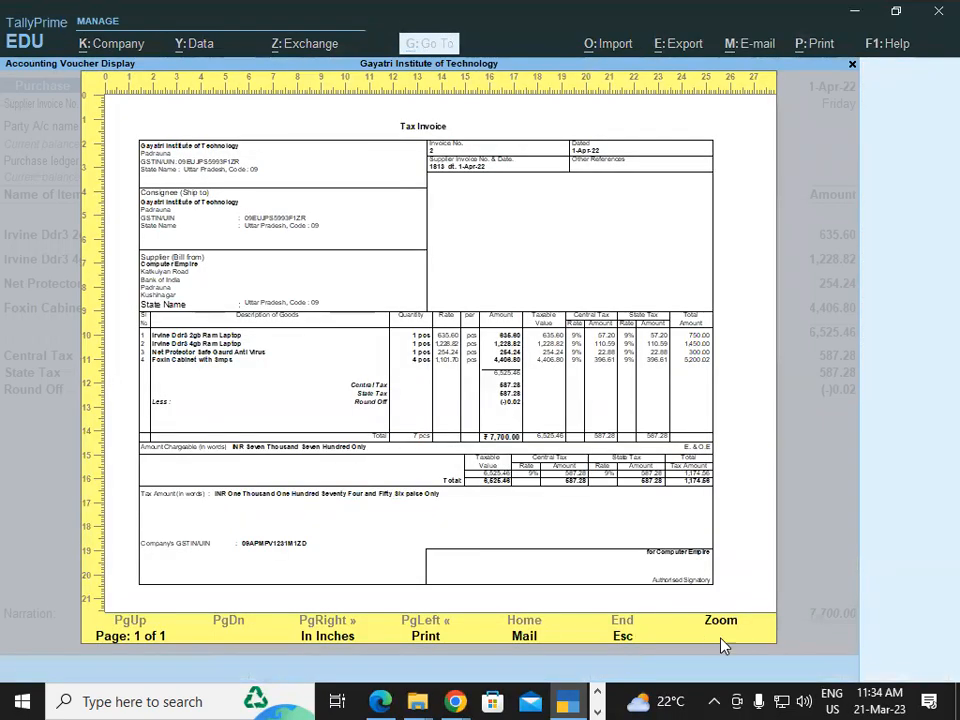
left_click(720, 681)
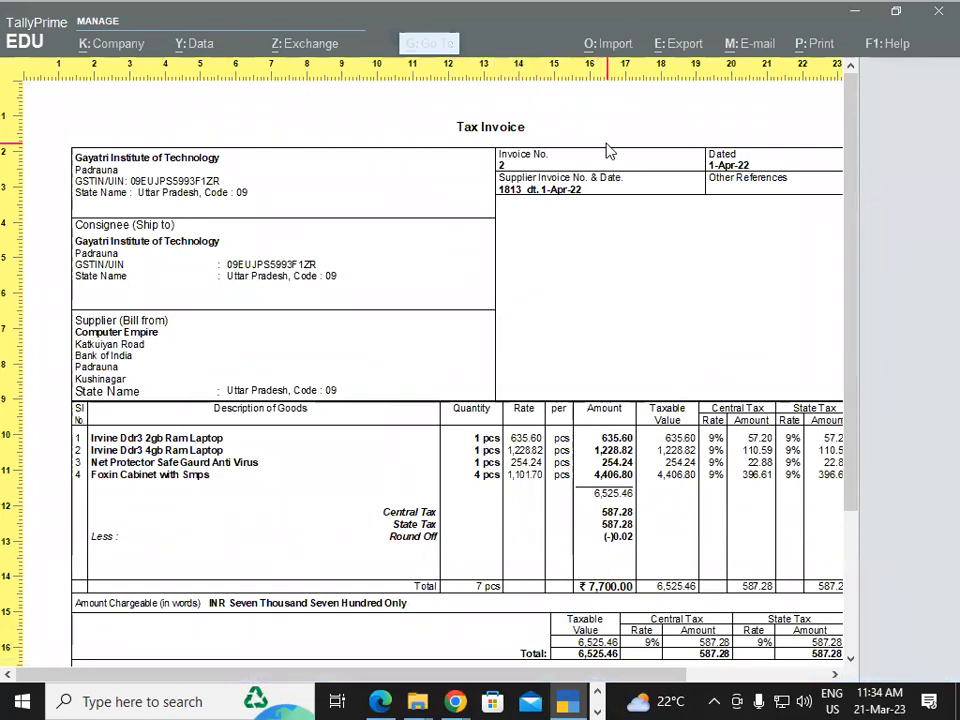
left_click_drag(300, 675, 246, 671)
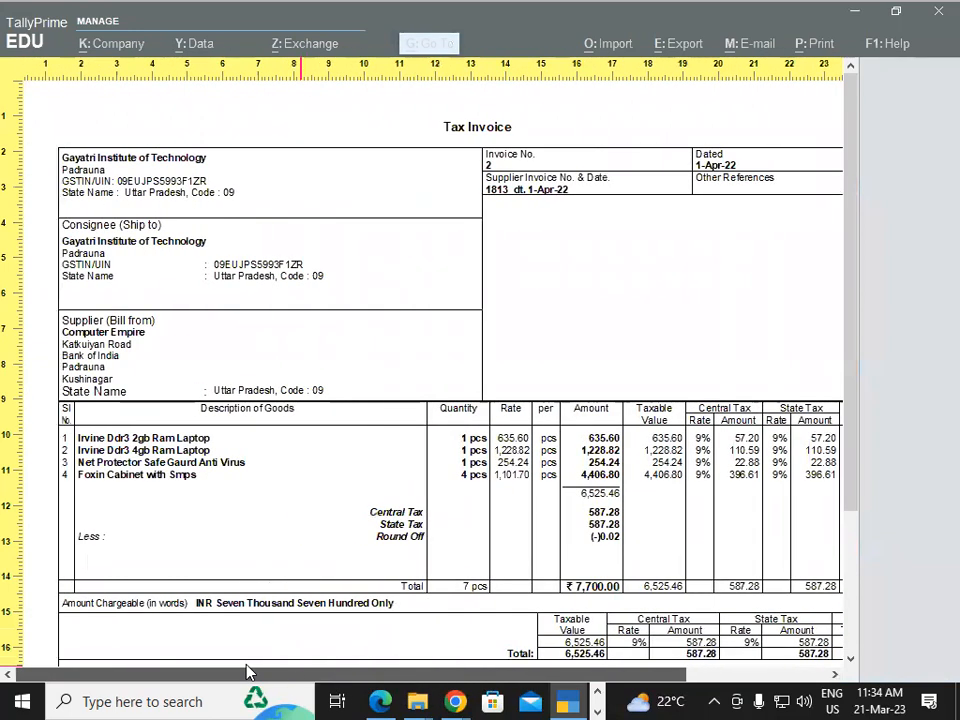
left_click_drag(352, 683, 300, 686)
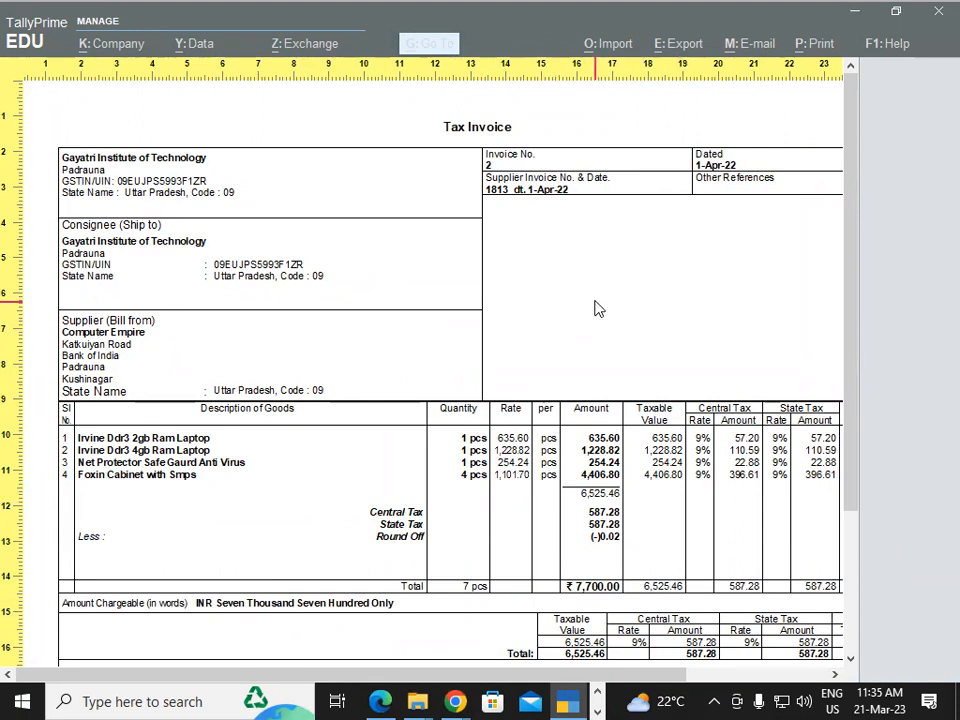
key("Escape")
key("Escape")
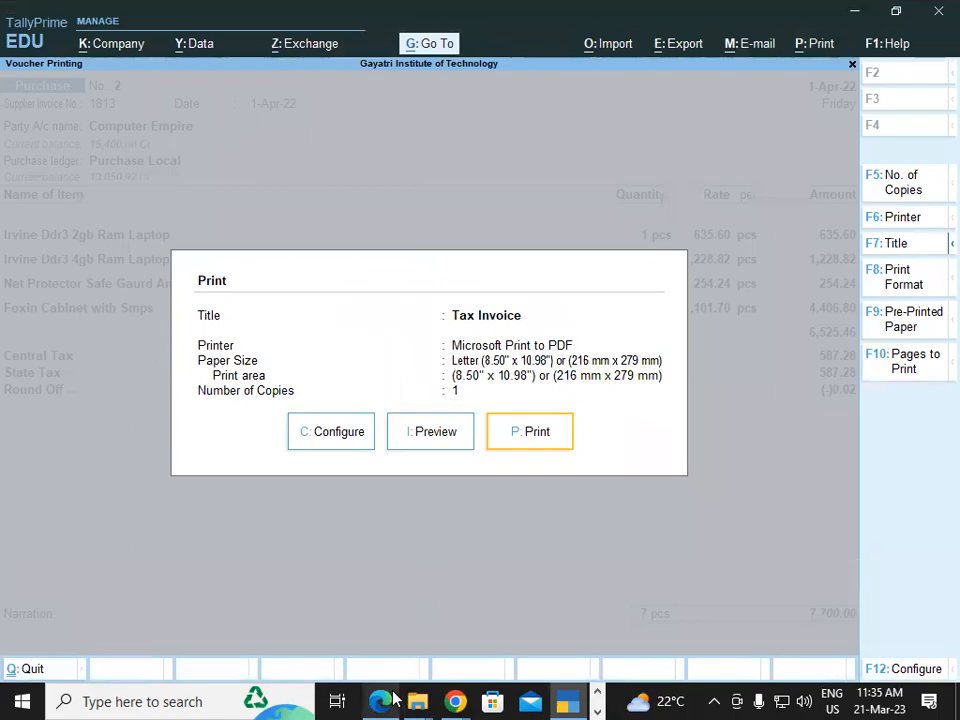
In the Edge PDF's page 2, underline TAX INVOICE in blue ink and mark the seller's GSTIN and CIN lines.
key("alt+Tab")
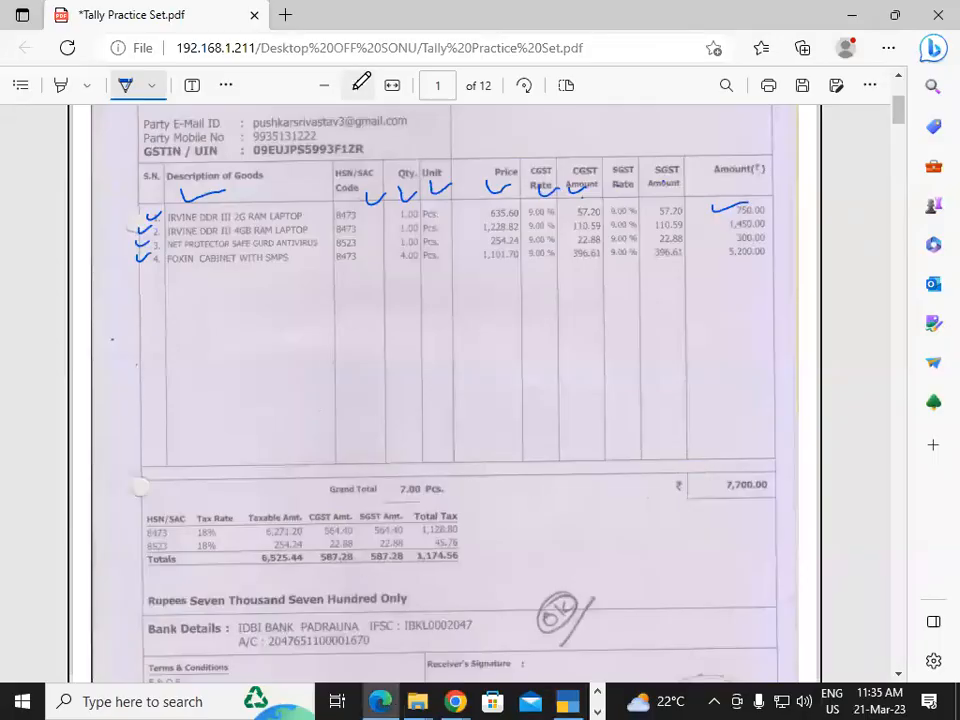
key("alt+Tab")
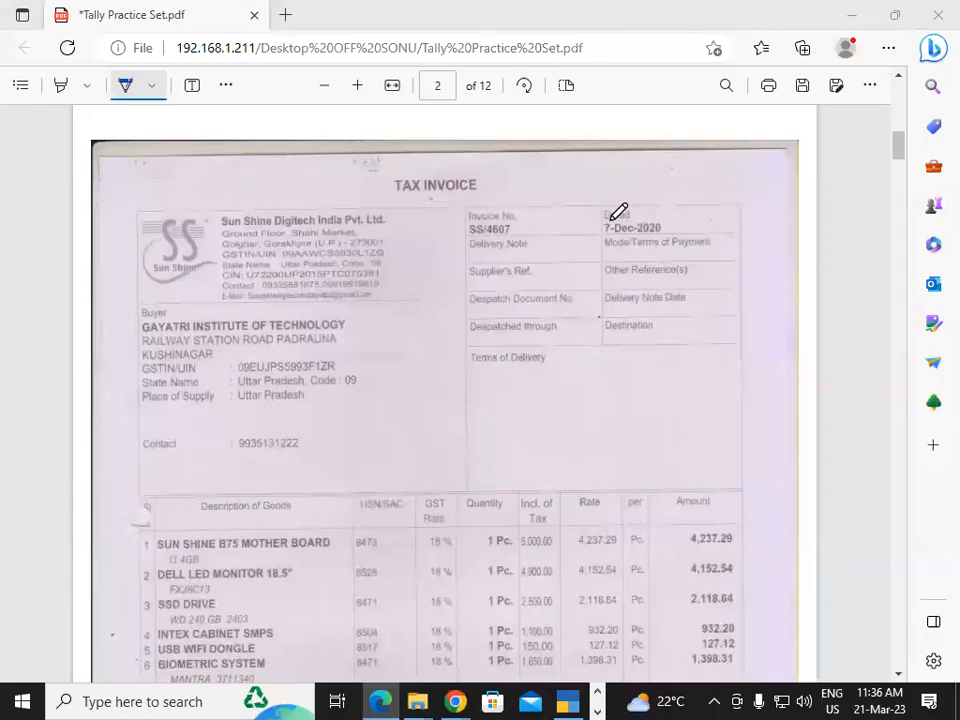
left_click(402, 195)
left_click_drag(390, 197, 515, 199)
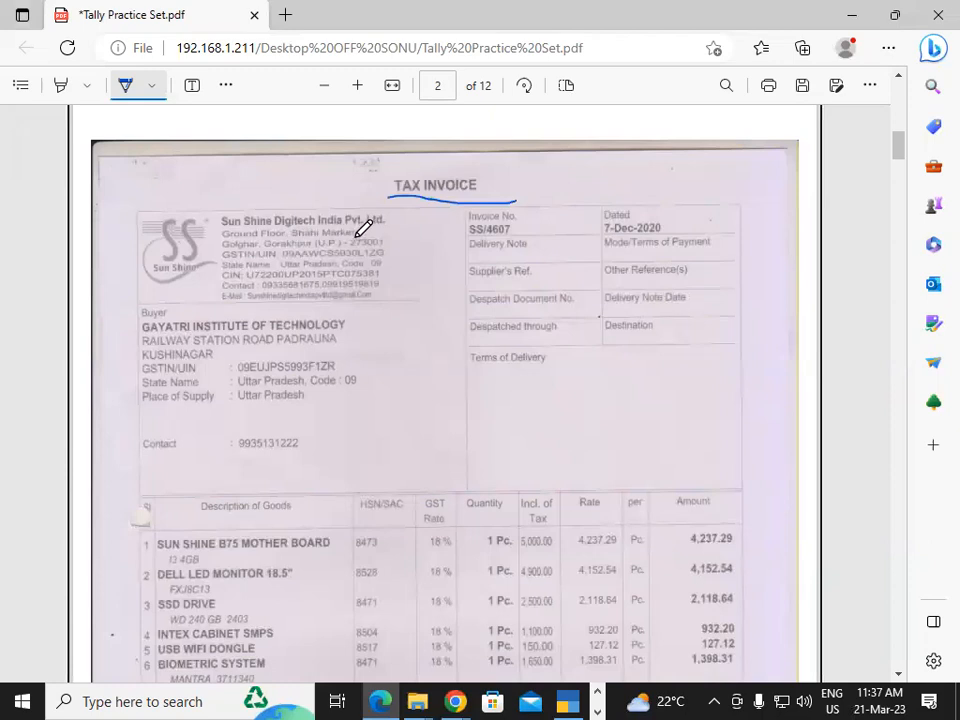
mouse_move(395, 236)
left_mouse_down()
mouse_move(406, 242)
mouse_move(438, 226)
left_mouse_up()
left_click_drag(390, 252, 420, 245)
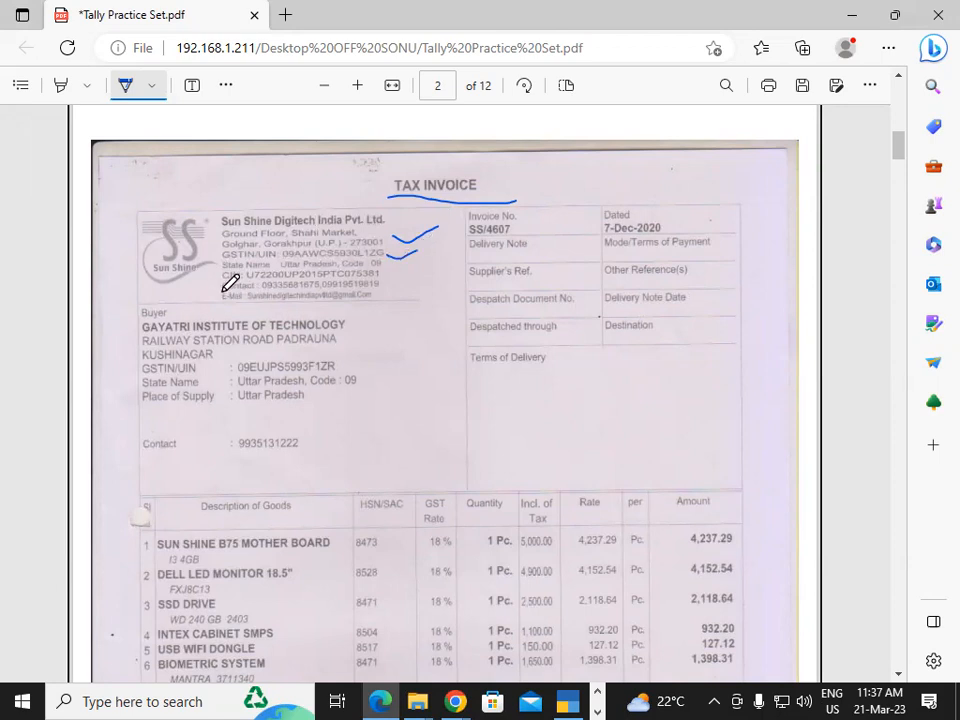
left_click_drag(211, 273, 248, 273)
Review the PDF's eight item rows and the 1,196.70 CGST/SGST totals, then go back to TallyPrime.
left_click(900, 674)
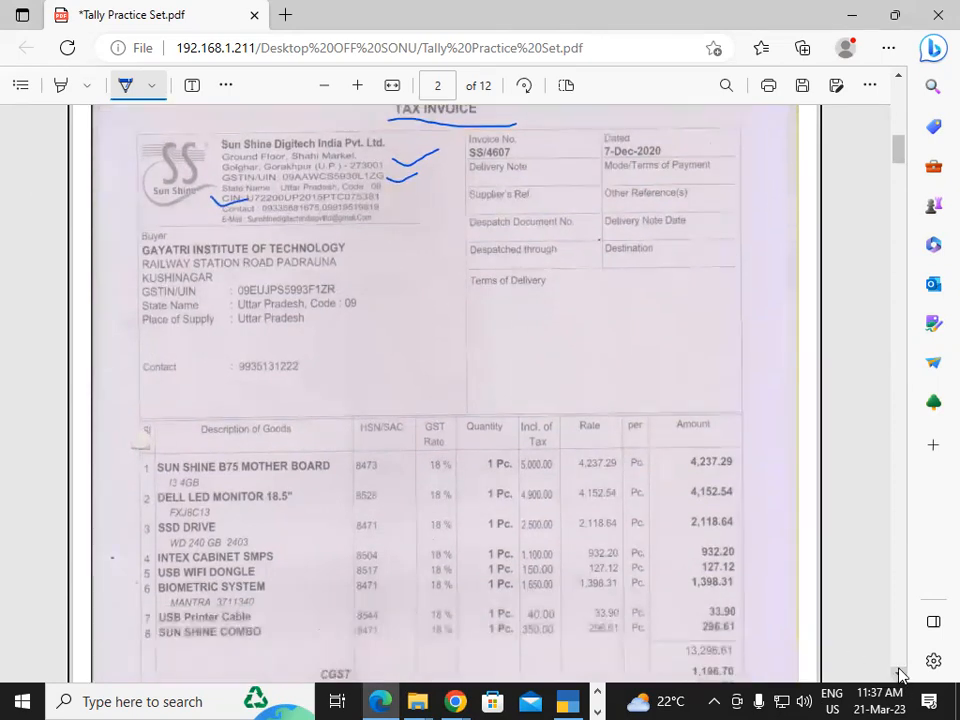
left_click(900, 674)
left_click(900, 674)
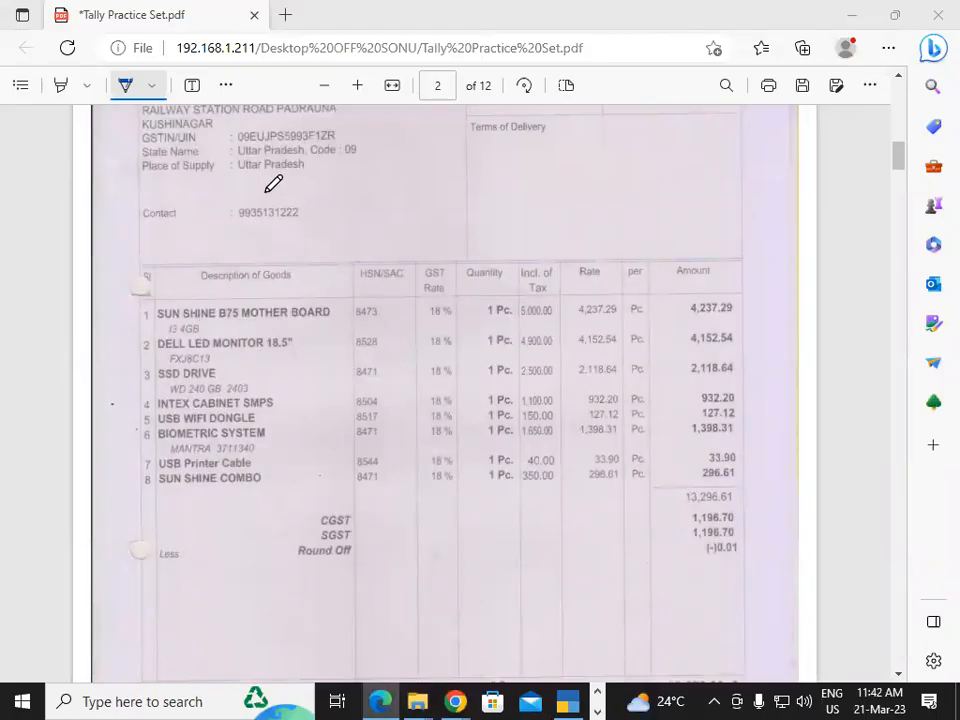
mouse_move(567, 700)
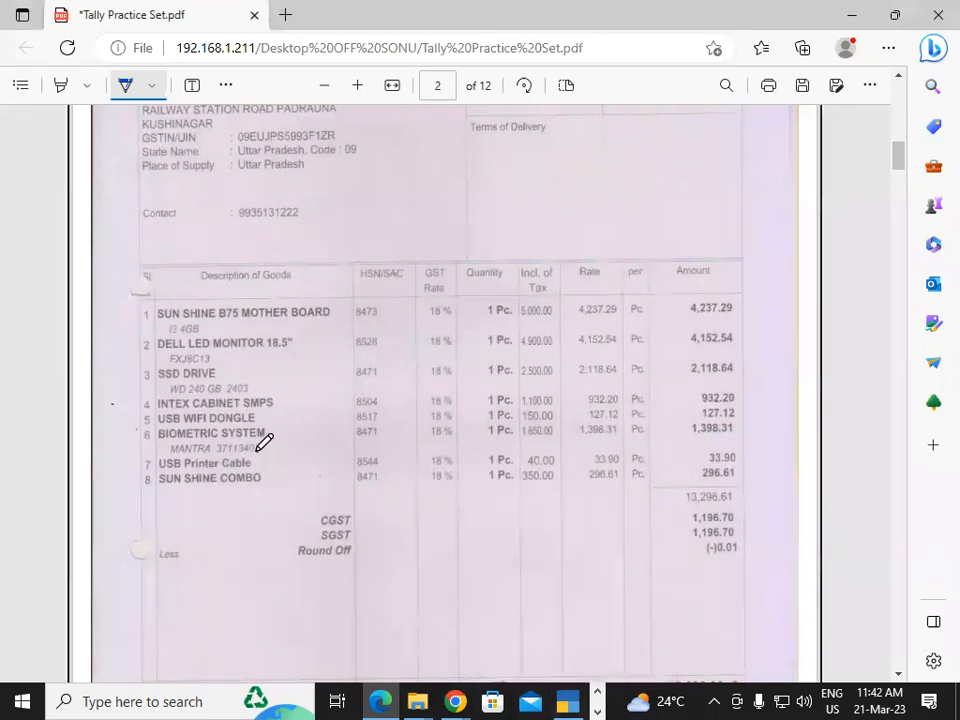
left_click(565, 700)
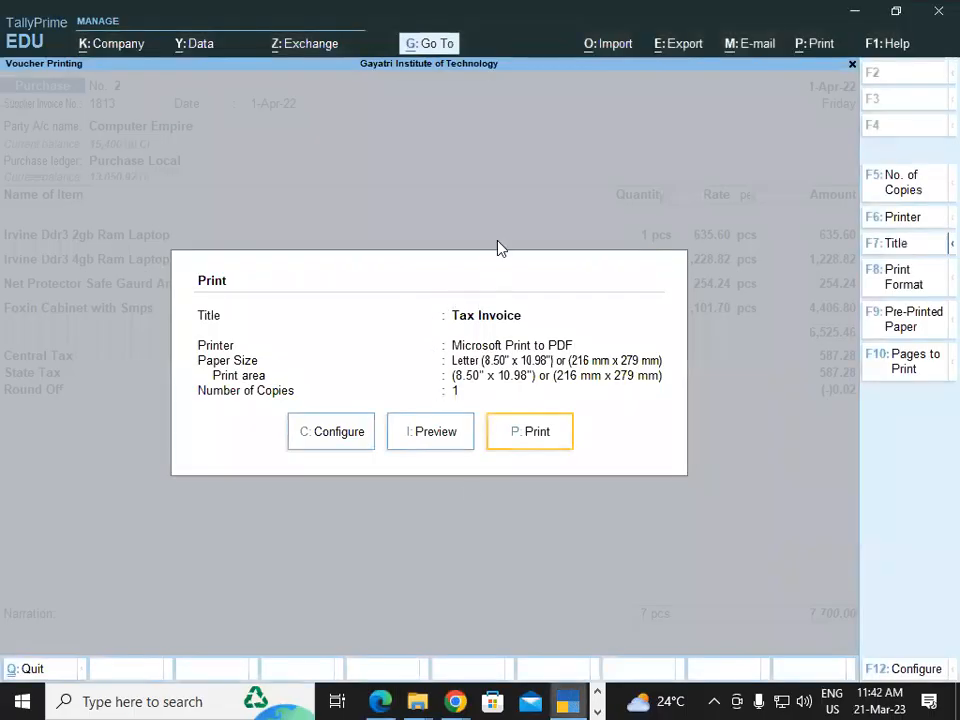
Leave the print and voucher screens and begin creating a new stock item.
key("Escape")
key("Escape")
key("Escape")
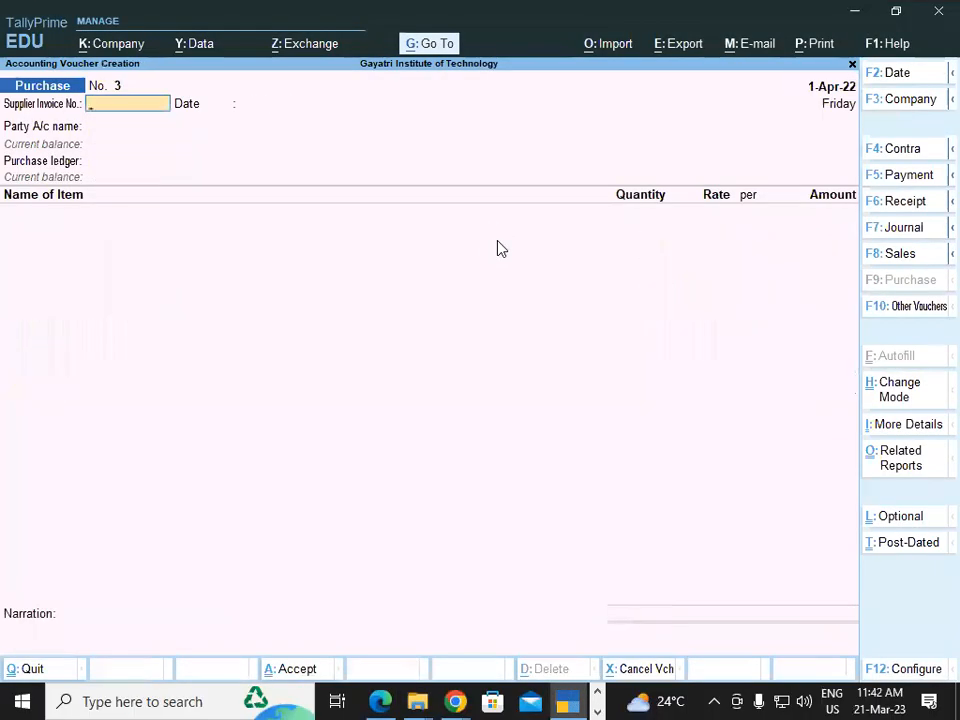
key("Escape")
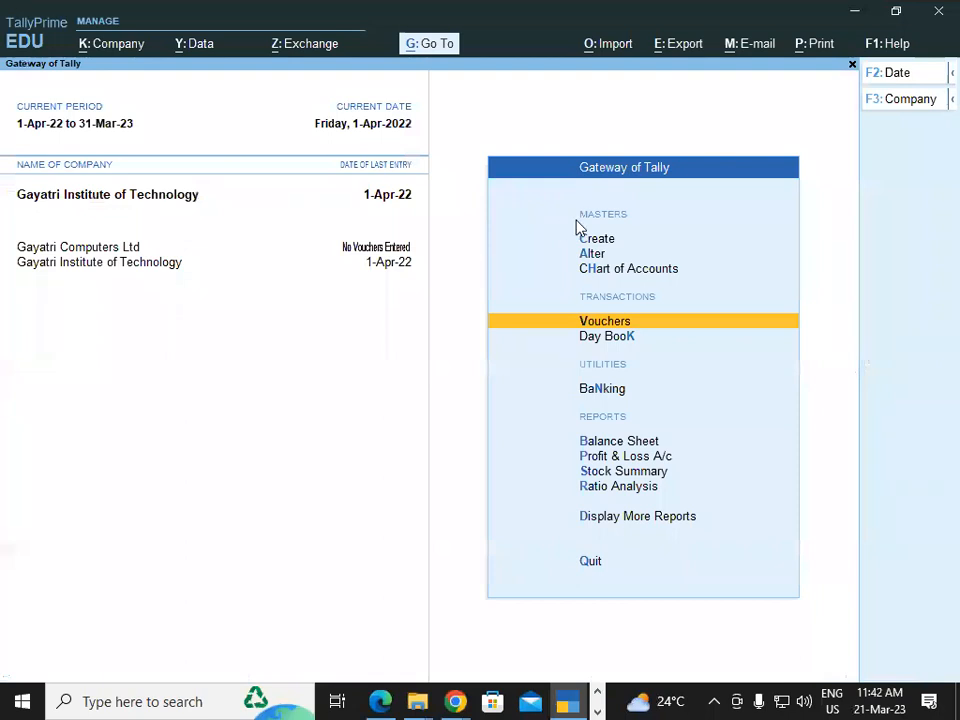
key("Up")
key("Up")
key("Up")
key("Return")
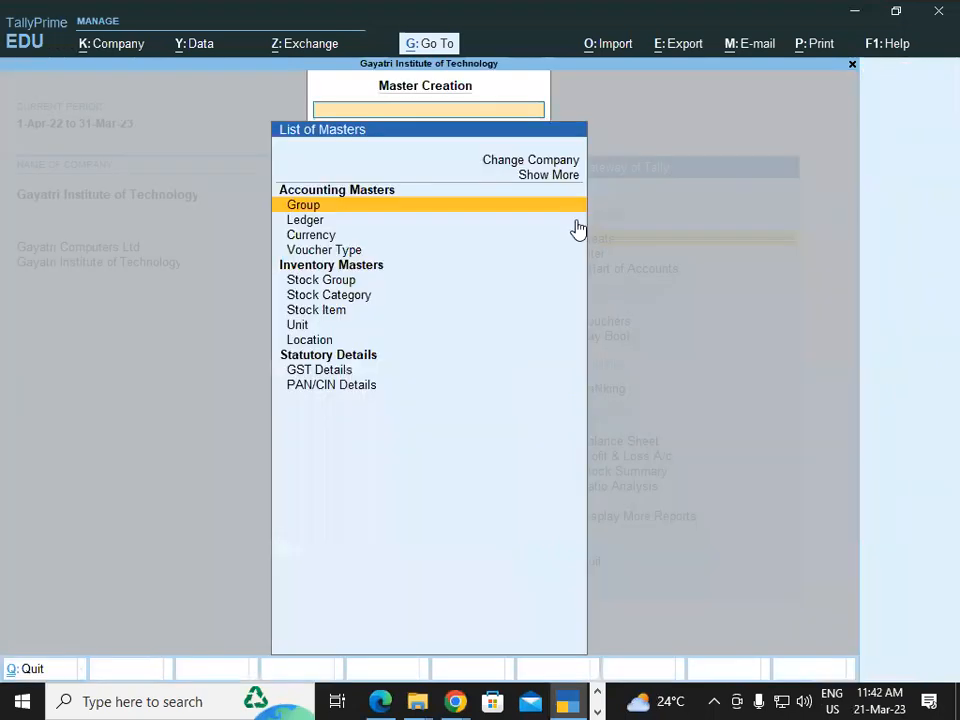
key("Down")
key("Down")
key("Down")
key("Down")
key("Down")
key("Down")
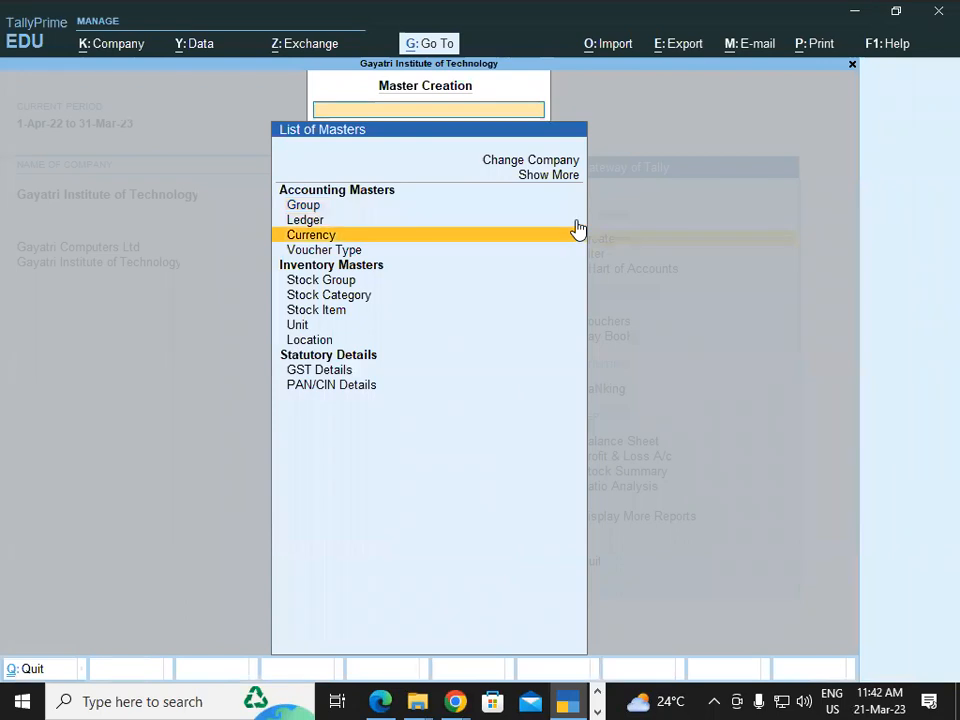
key("Return")
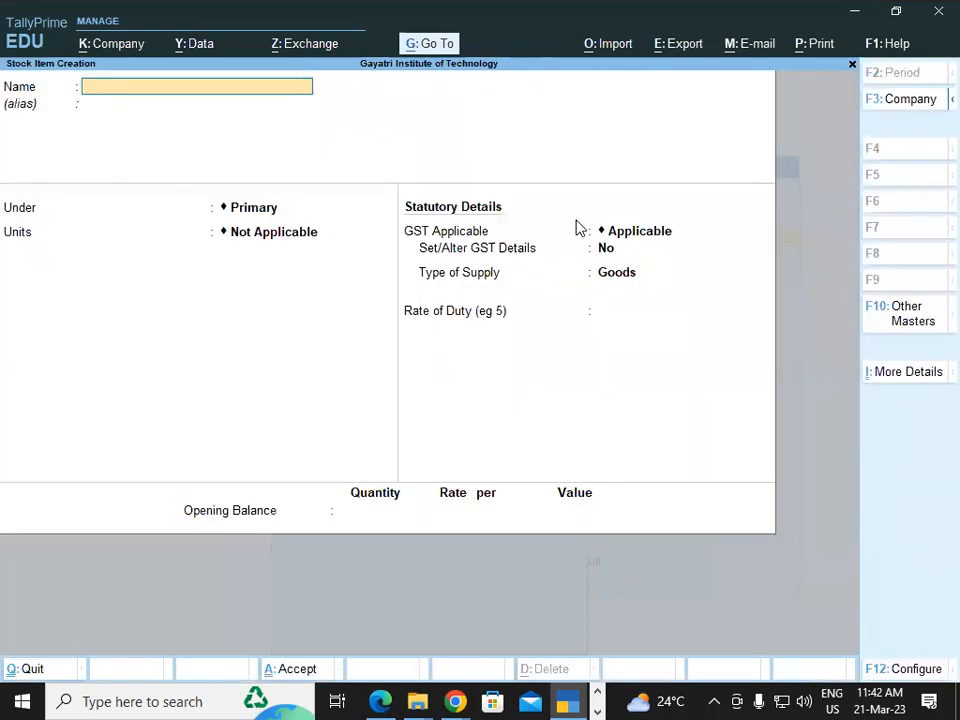
Turn on Provide Descriptions for stock items in the F12 settings.
key("F12")
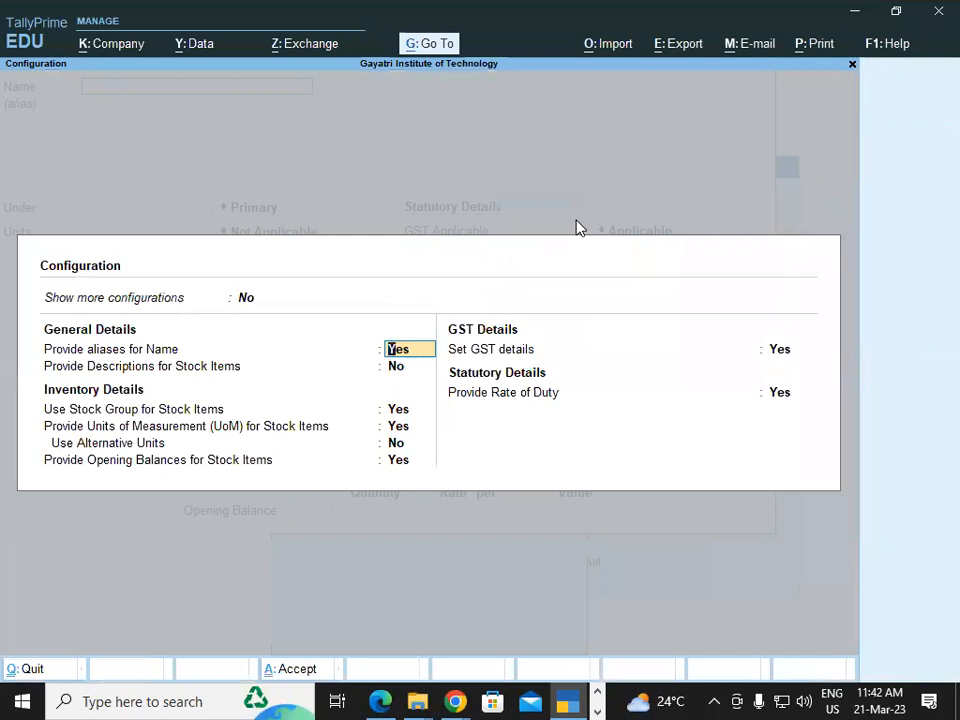
key("Return")
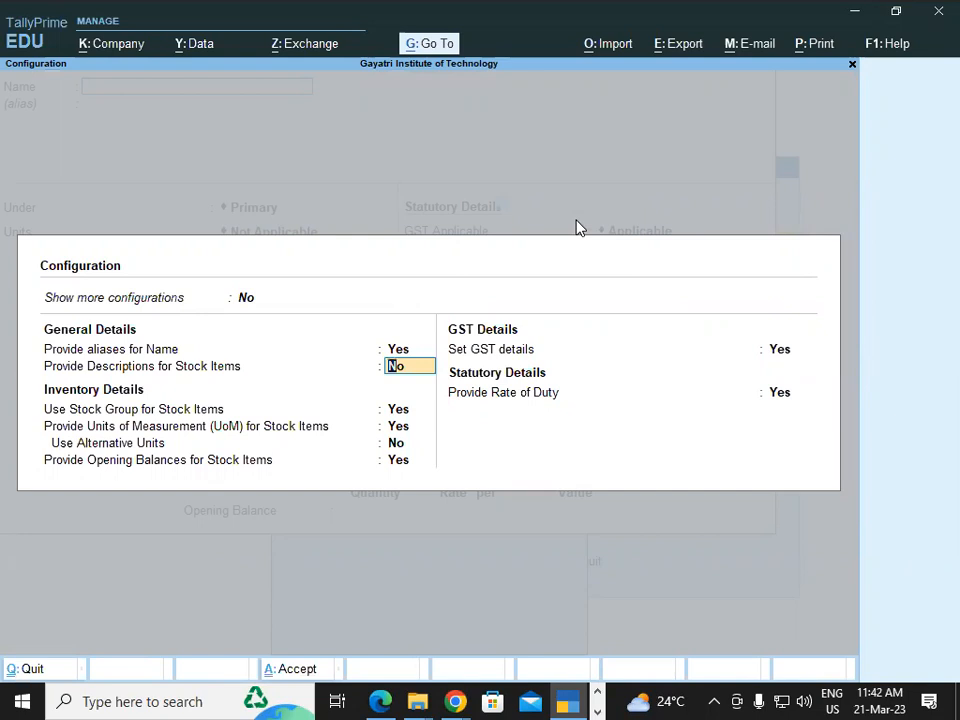
type("y")
key("Return")
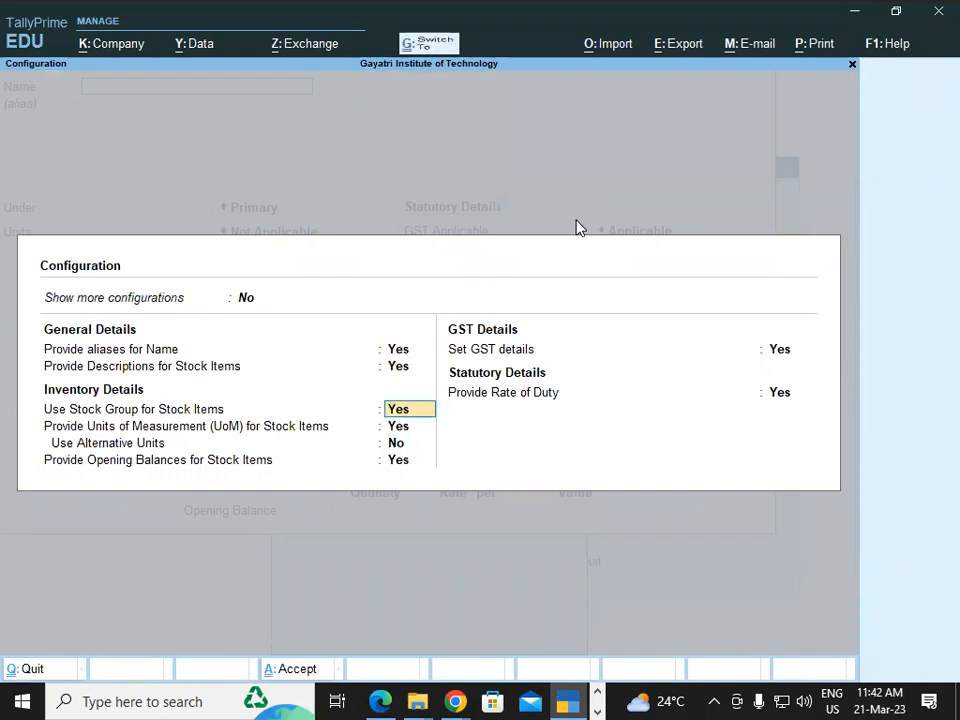
key("ctrl+a")
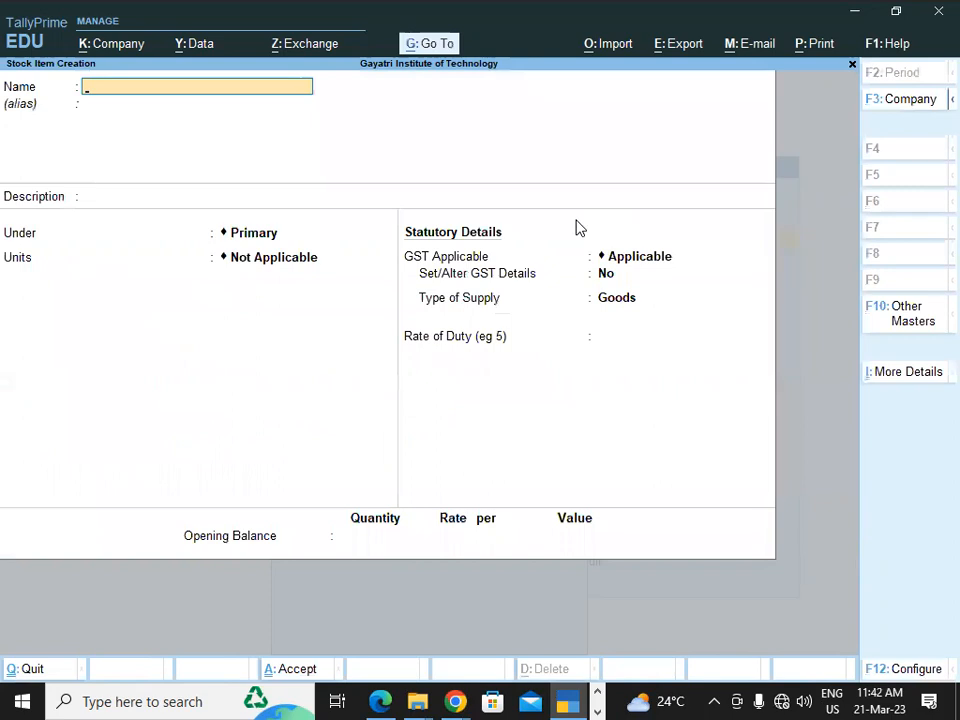
Name the item 'Sun Shine B 75 Motherboard', give it the description 'I3 4gb ram', and start a new stock group.
key("alt+Tab")
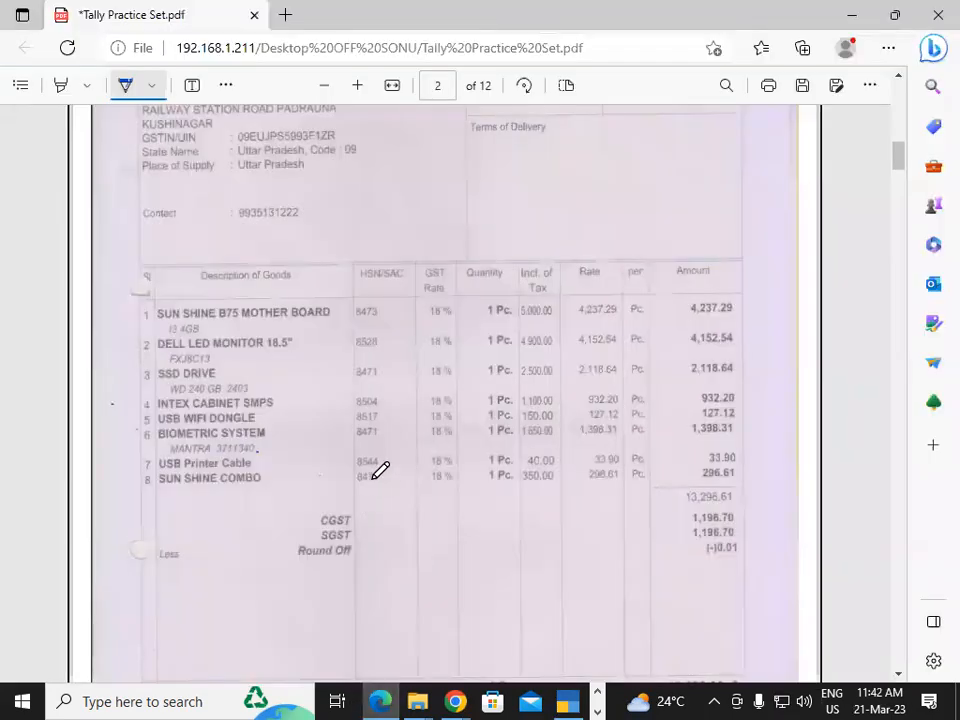
key("alt+Tab")
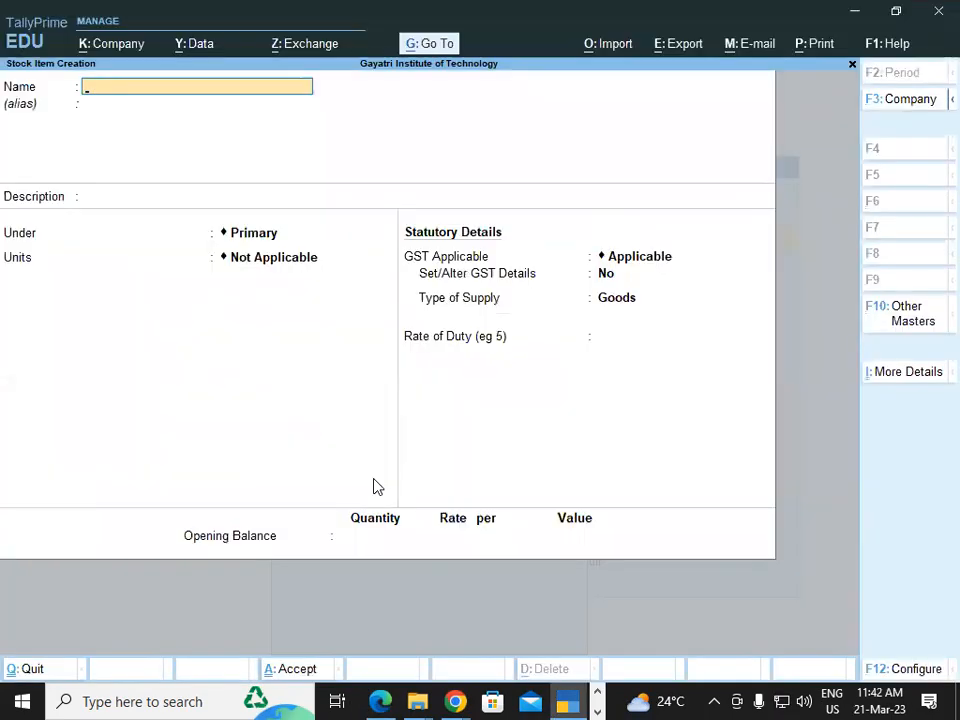
key("alt+Tab")
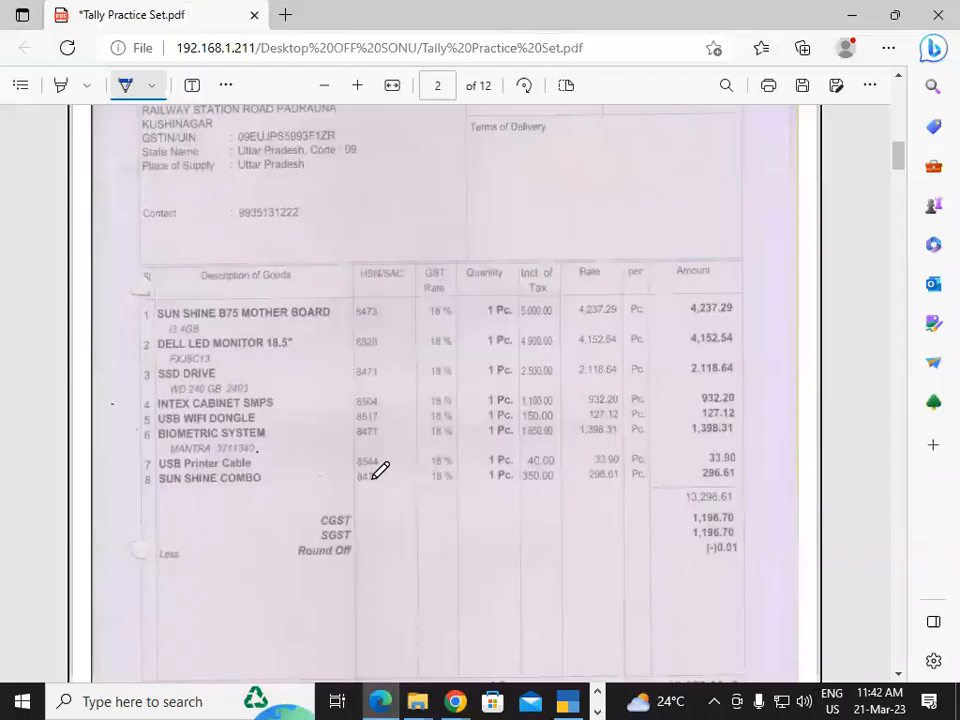
key("alt+Tab")
type("Sun Shine")
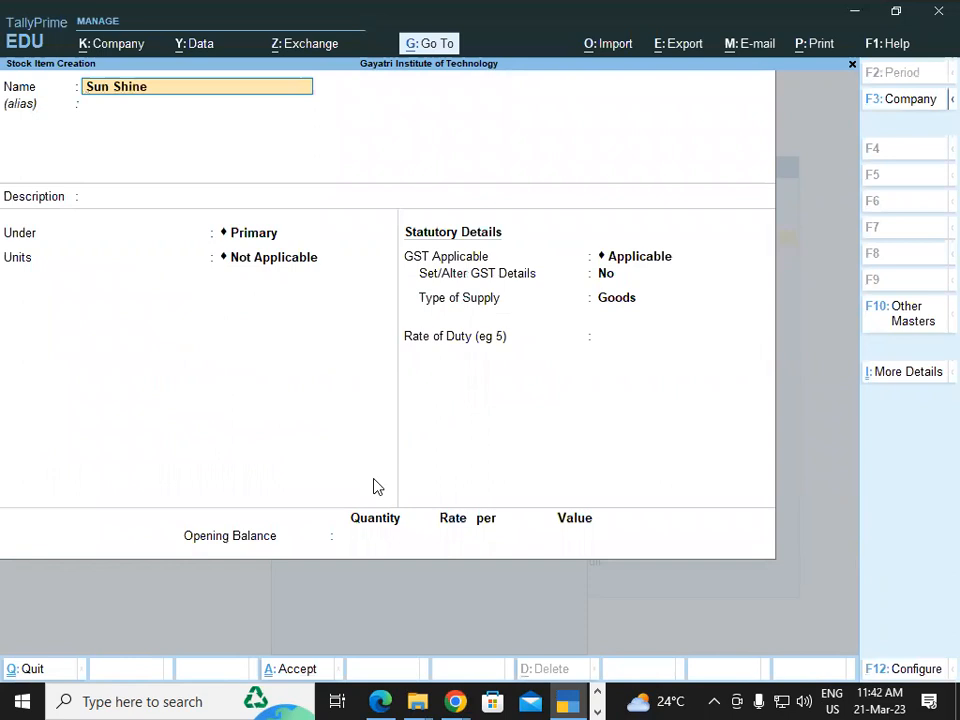
type(" B 75 Motherboard")
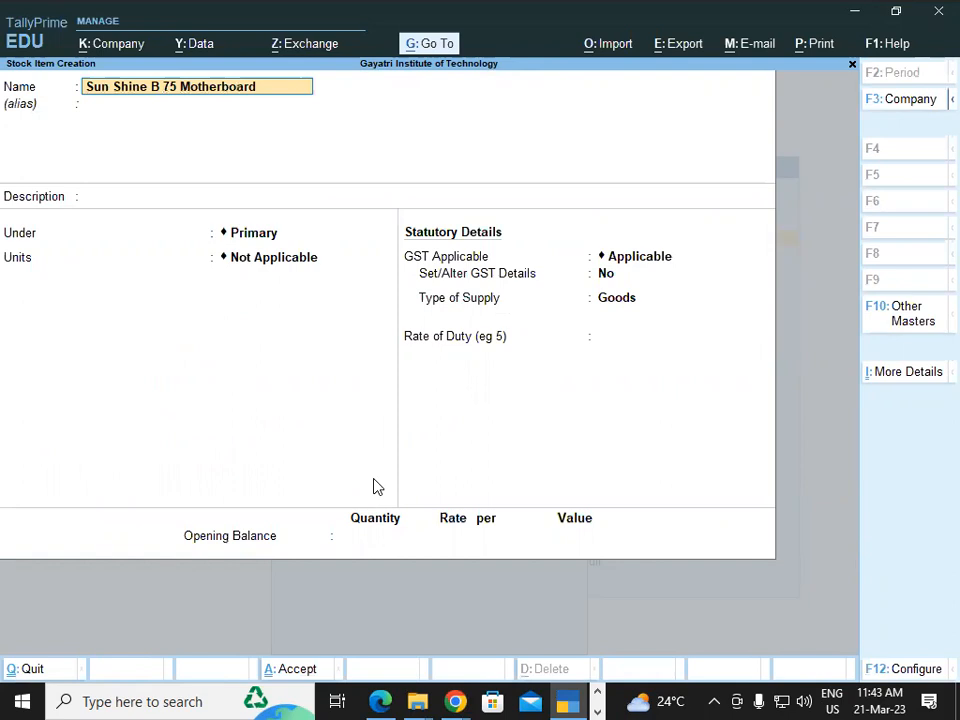
key("Return")
key("Return")
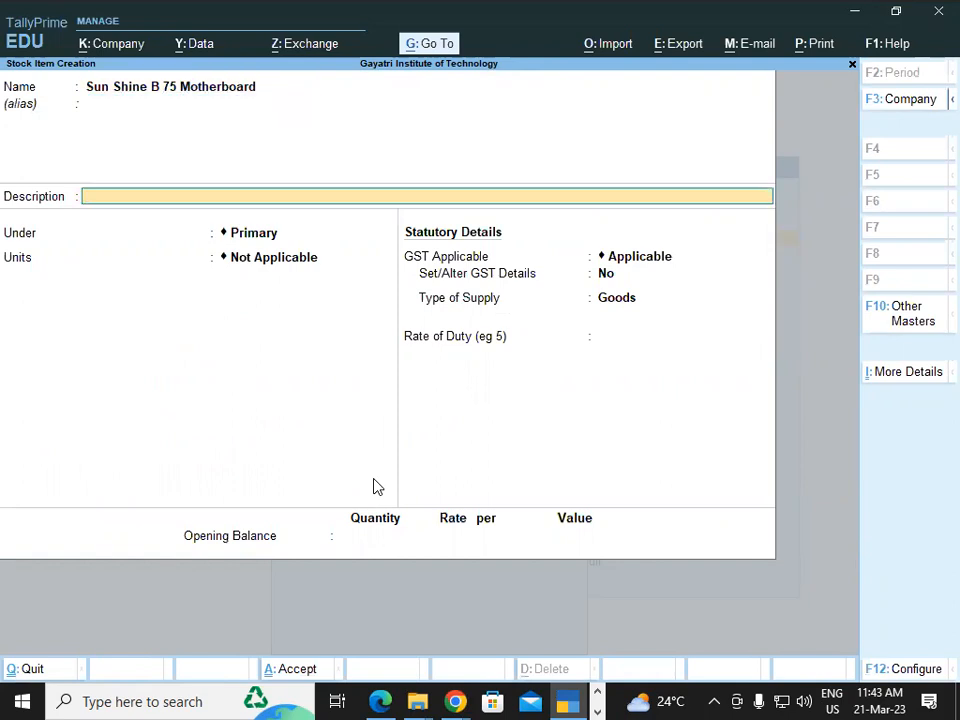
type("I3 4gb ram")
key("Return")
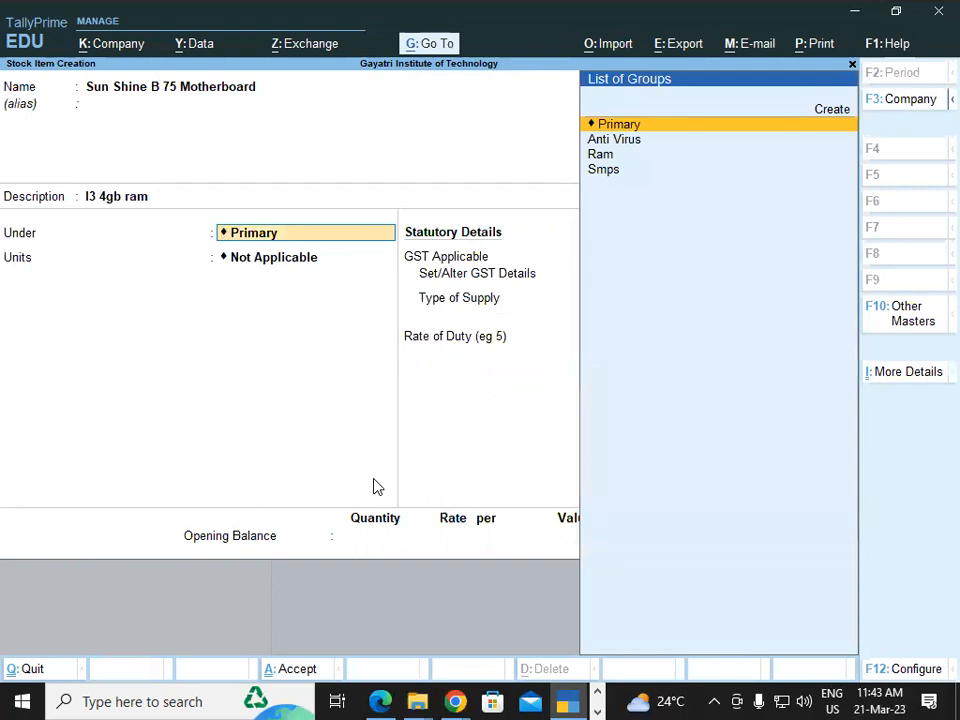
key("alt+c")
Name the new stock group Motherboard, with GST description Motherboard and HSN 8473.
type("Mot")
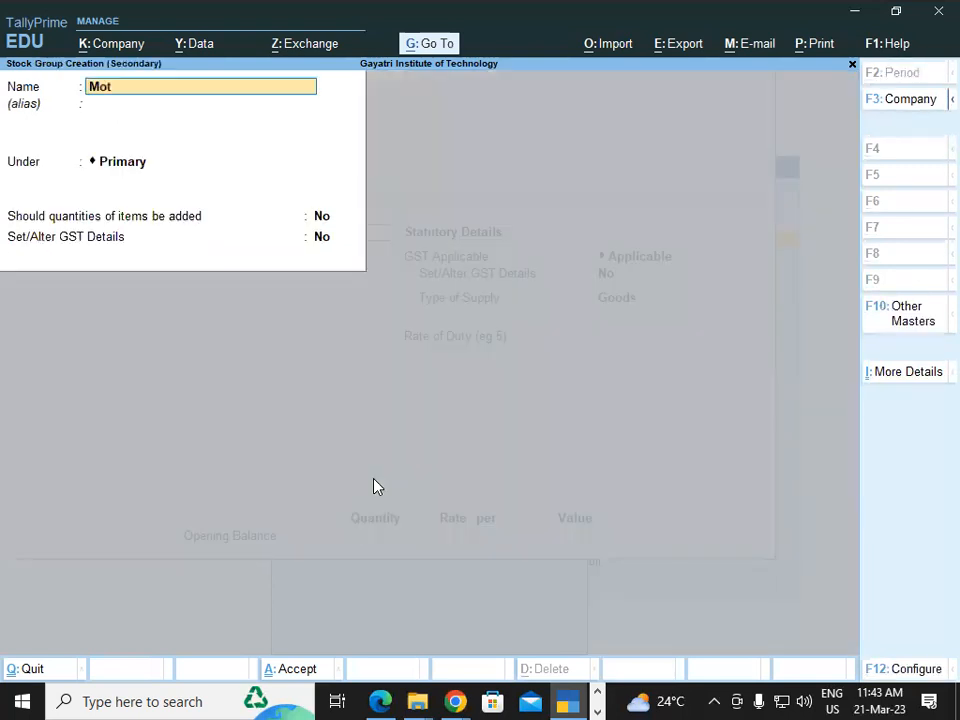
type("herboard")
key("Return")
key("Return")
key("Return")
key("Return")
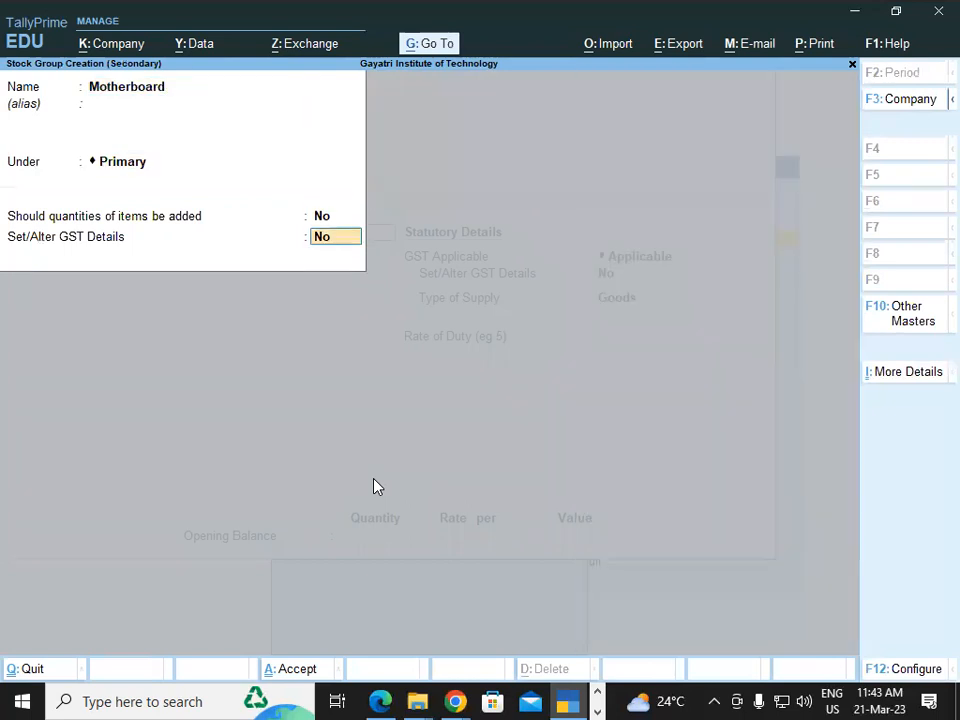
type("y")
key("Return")
type("M")
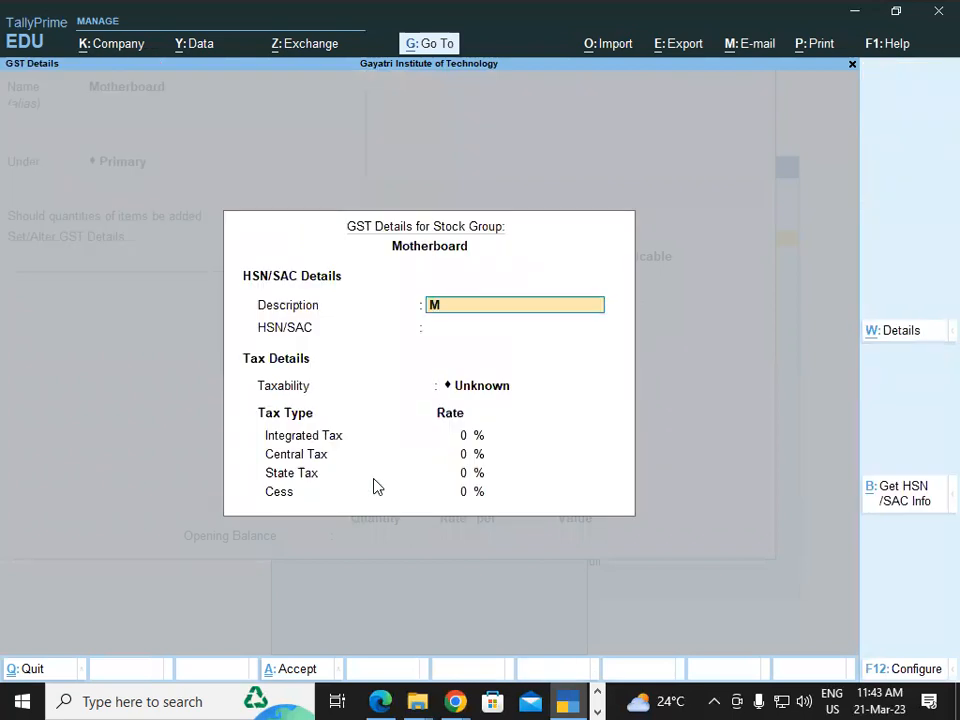
type("otherboard")
key("Return")
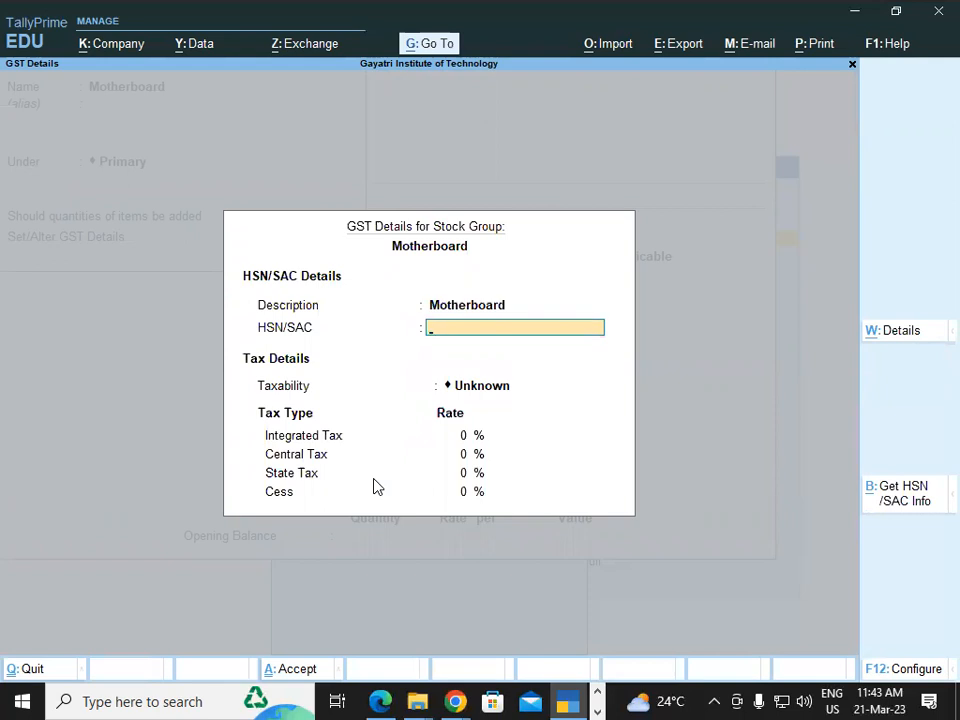
key("alt+Tab")
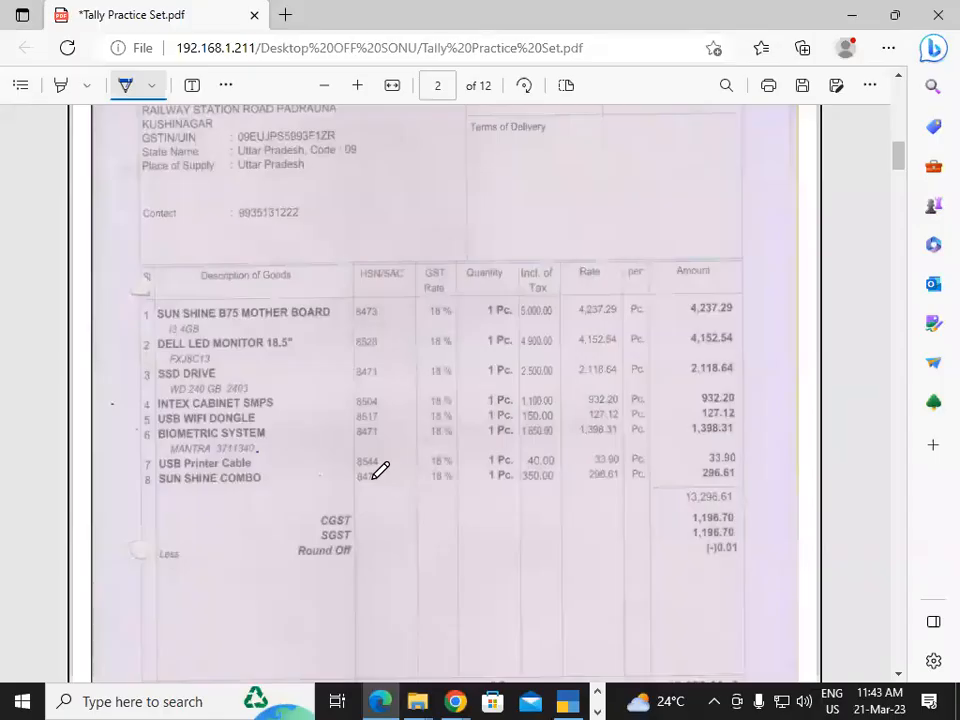
key("alt+Tab")
type("8473")
key("Return")
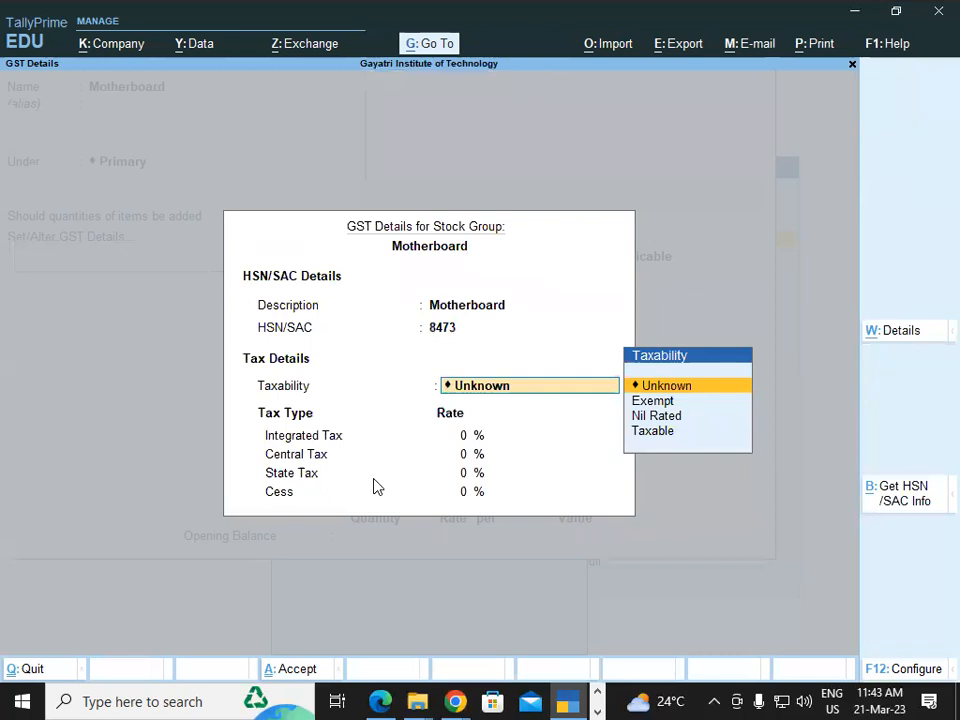
Make the group Taxable at 18% integrated tax (9% central, 9% state) and save it.
type("t")
key("Return")
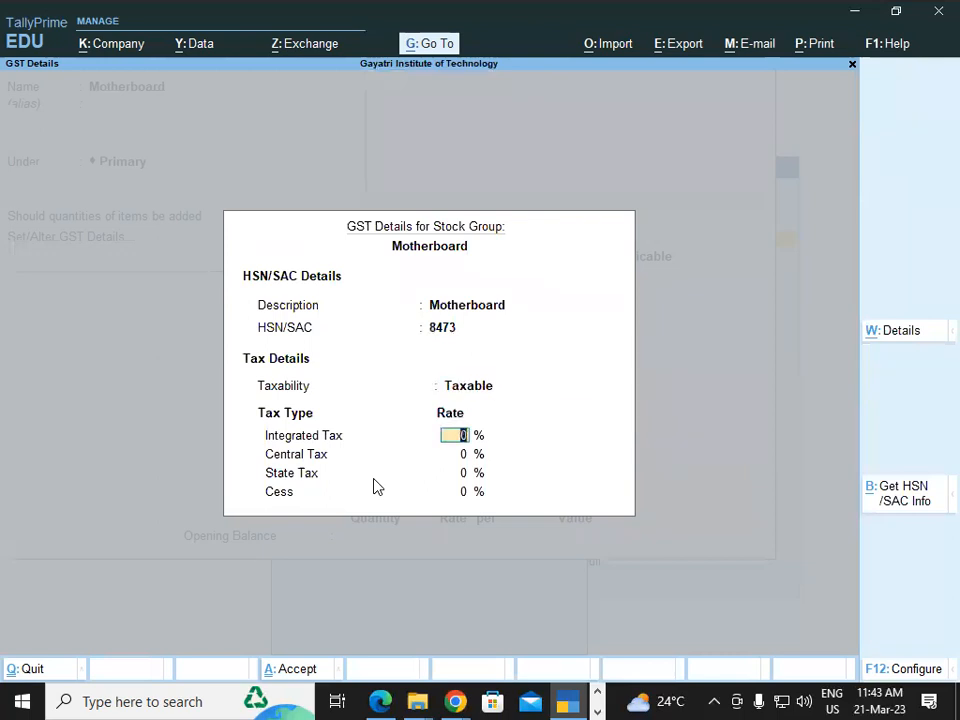
key("alt+Tab")
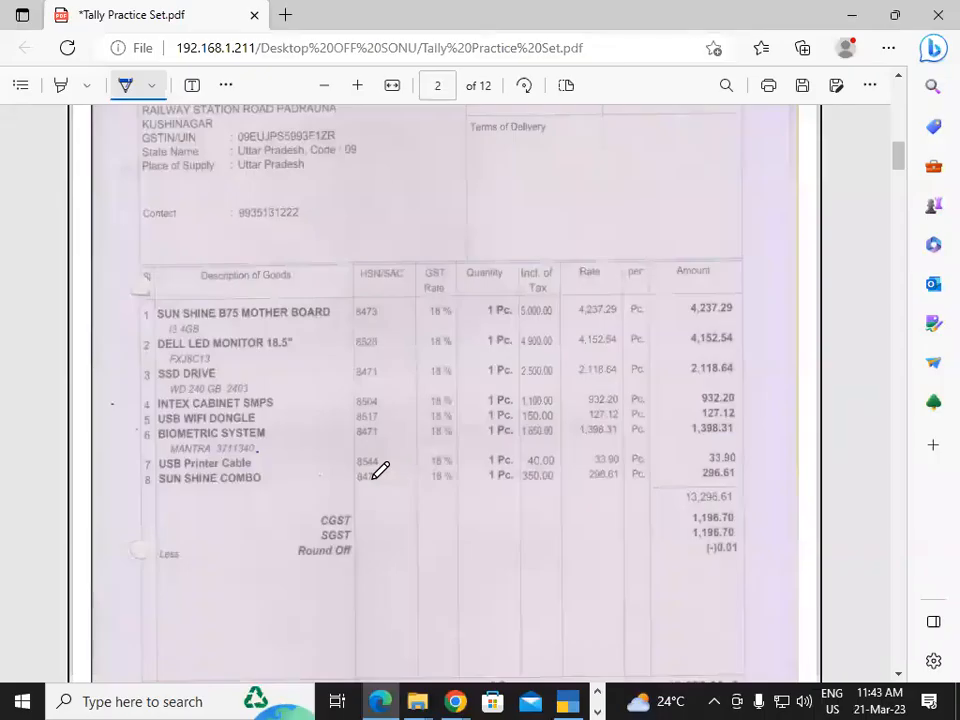
key("alt+Tab")
type("18")
key("Return")
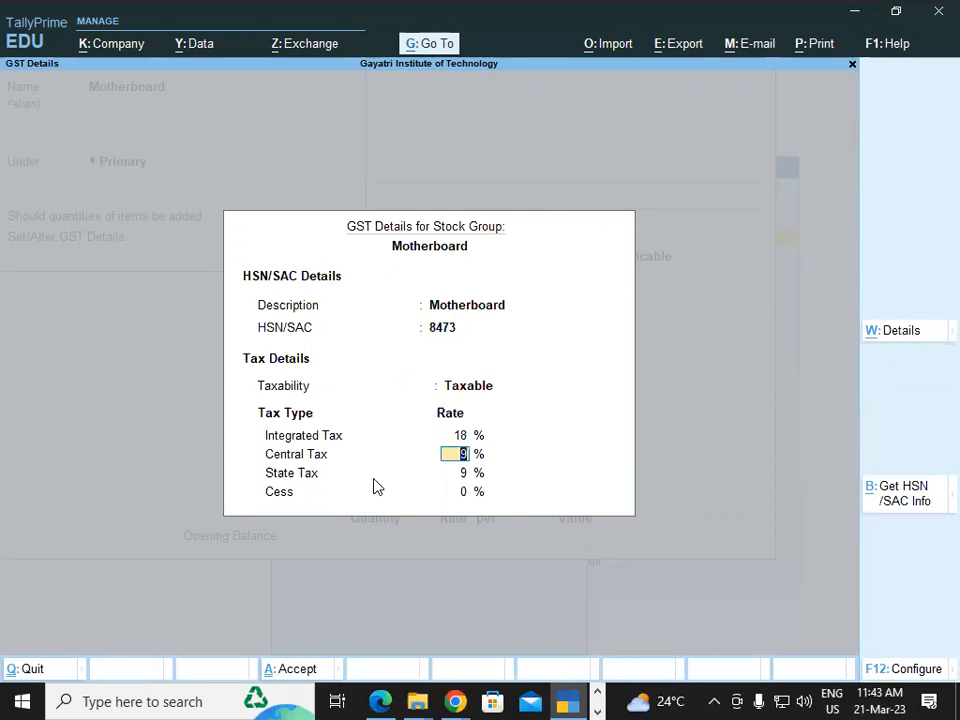
key("Return")
key("Return")
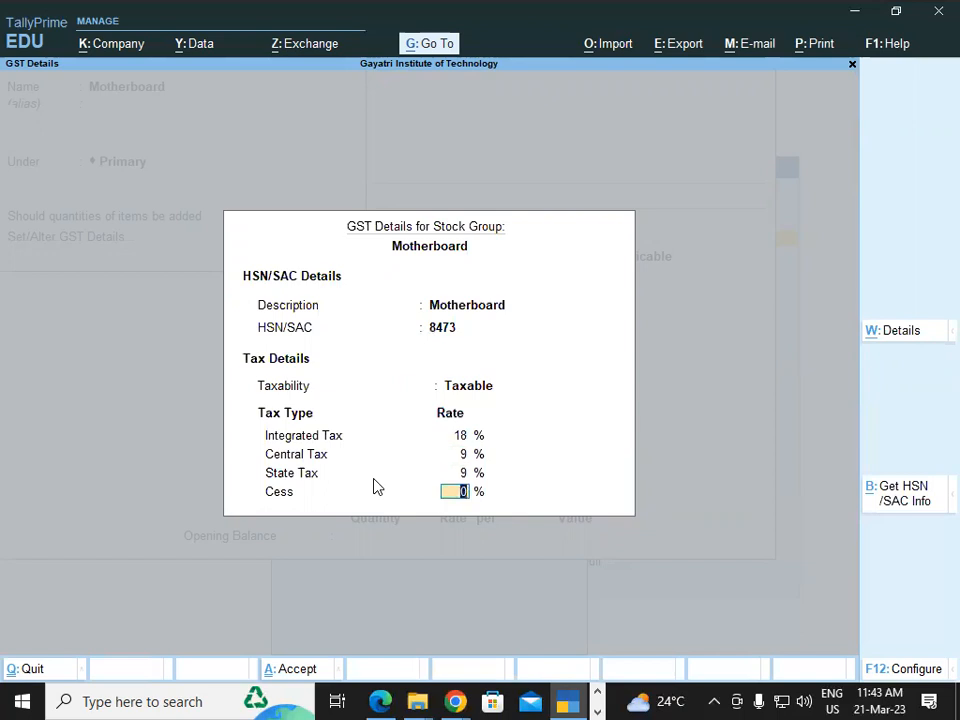
key("Return")
key("Return")
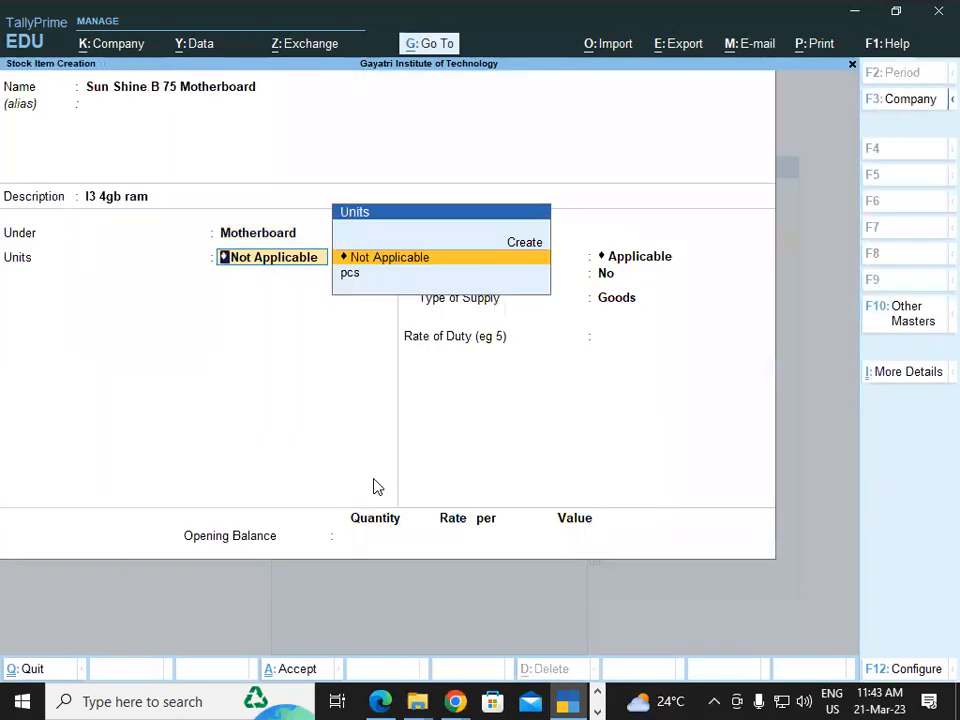
Set the item's unit to pcs and save the Sun Shine B 75 Motherboard stock item.
key("Down")
key("Return")
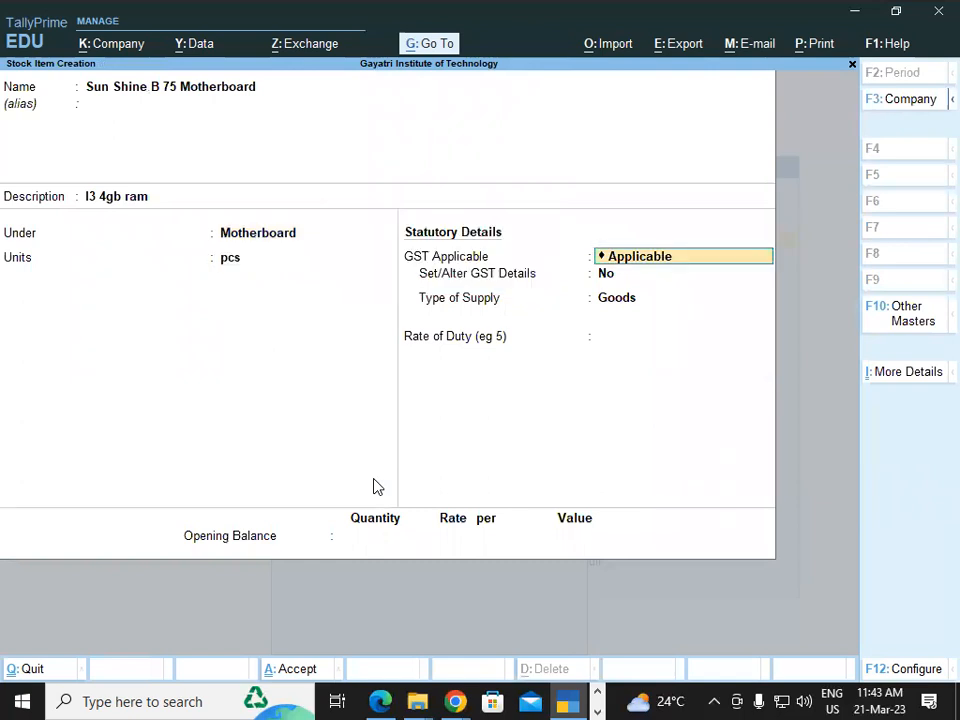
key("Return")
key("Return")
key("Return")
key("Return")
key("Return")
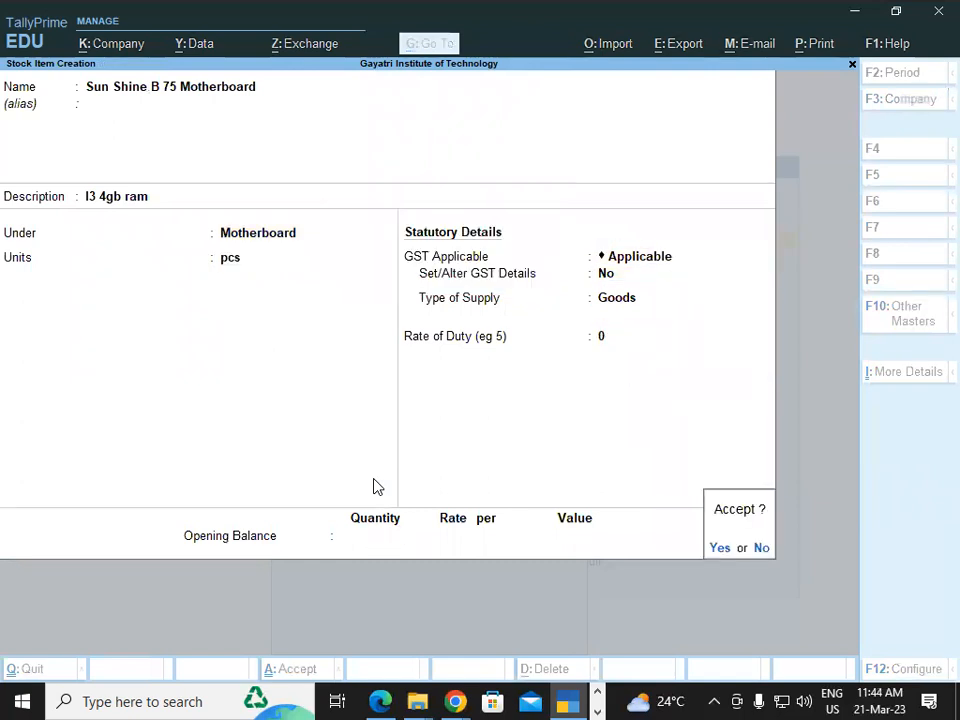
key("Return")
key("Escape")
key("Escape")
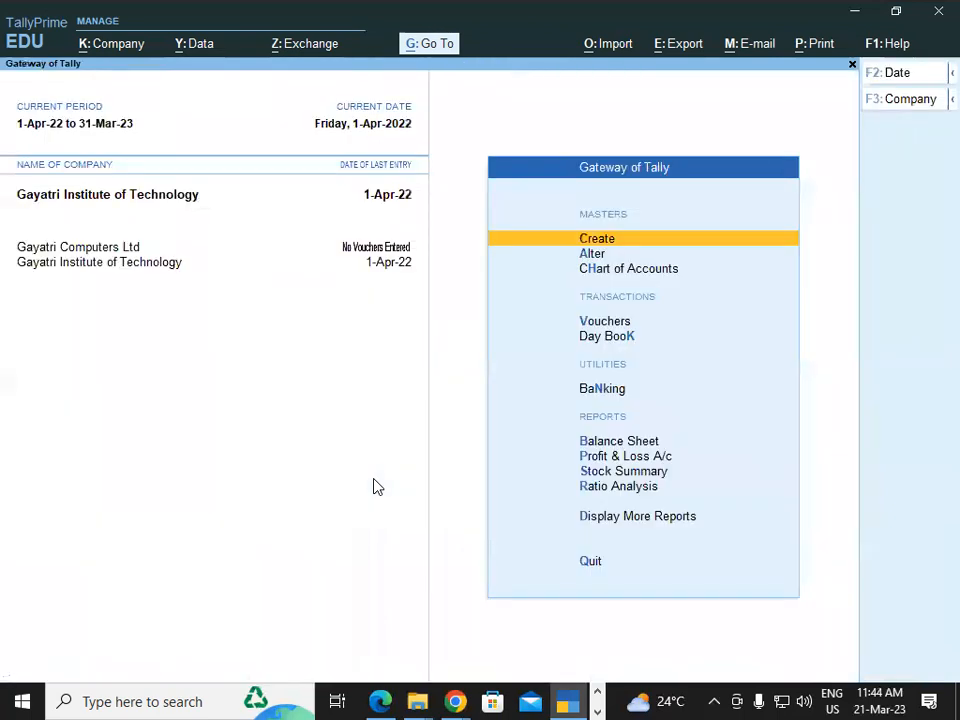
Start a new purchase voucher, enter the supplier invoice number, and begin creating the party ledger.
key("Down")
key("Down")
key("Down")
key("Return")
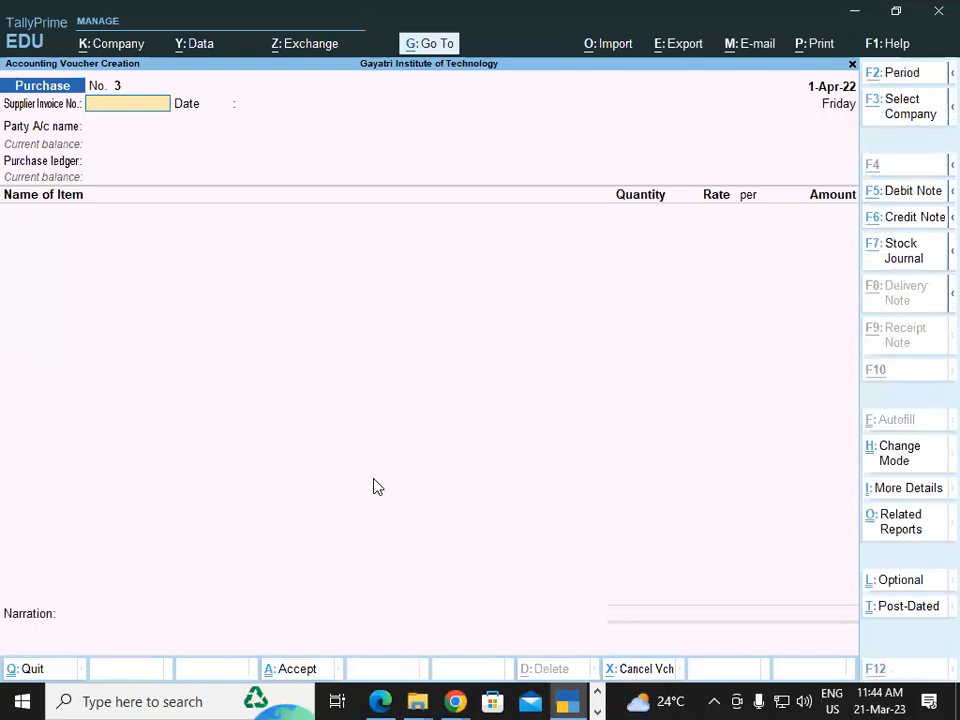
key("alt+Tab")
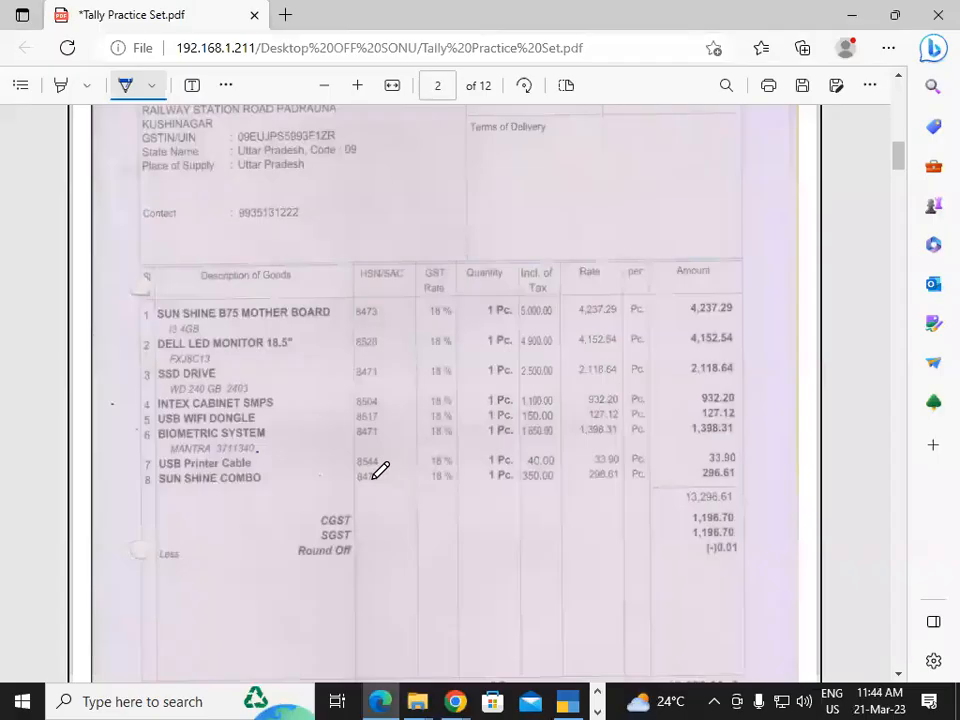
left_click(898, 77)
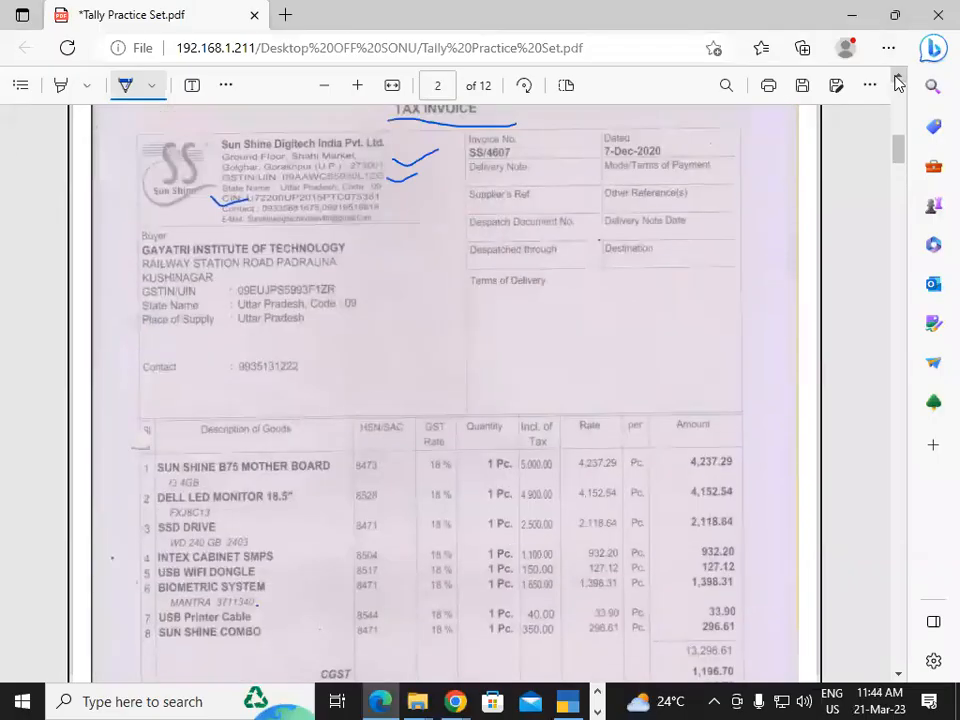
key("alt+Tab")
type("ss/")
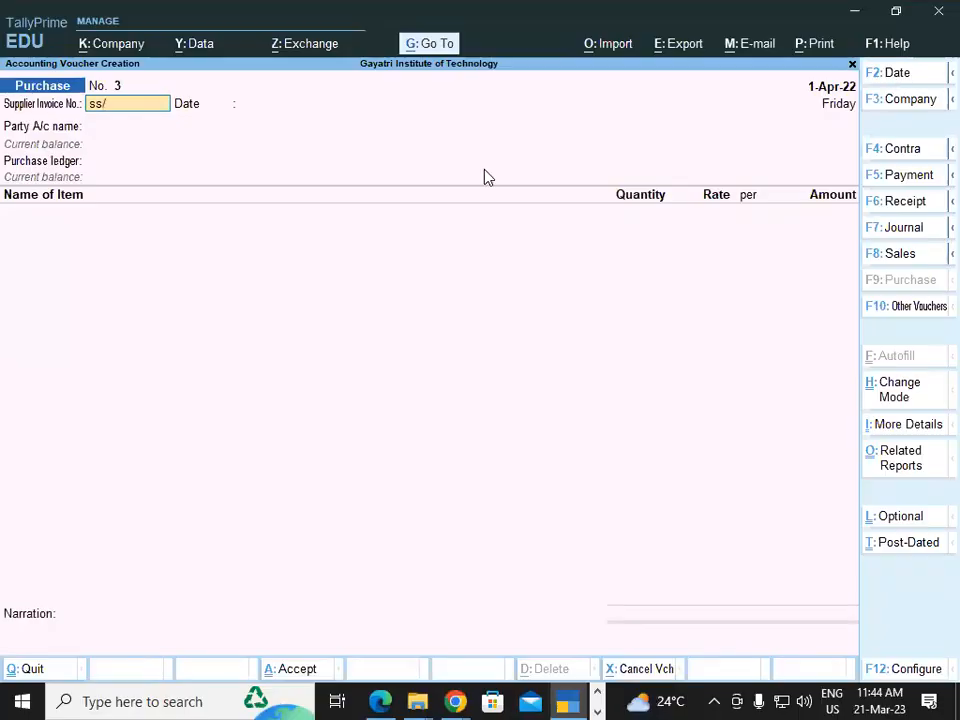
type("46")
type("060")
key("BackSpace")
key("BackSpace")
type("7")
key("Return")
key("Return")
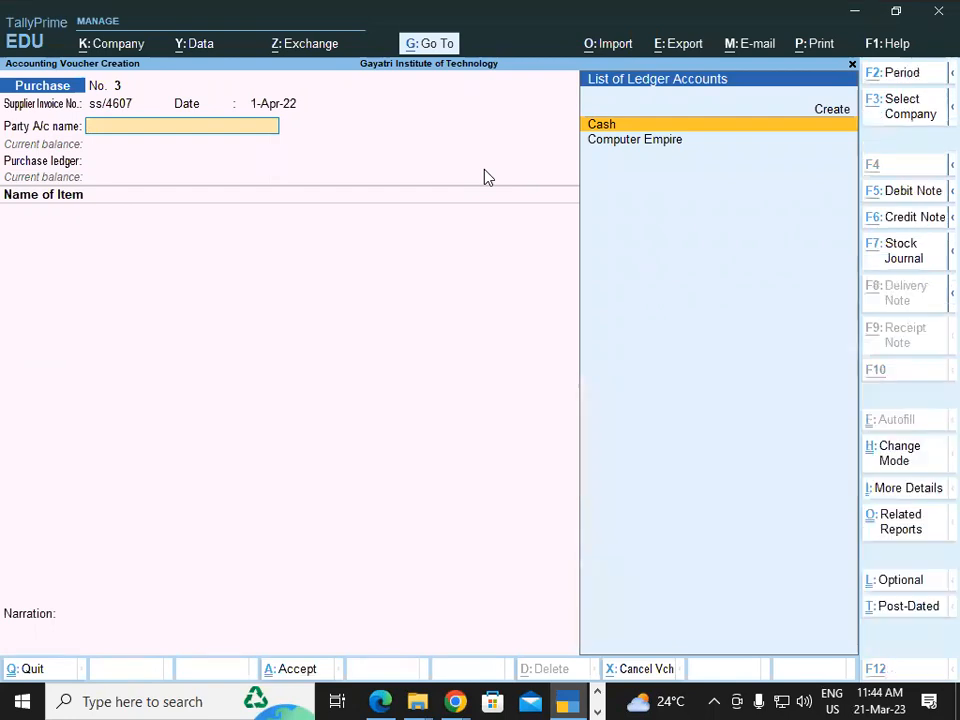
key("alt+c")
key("alt+Tab")
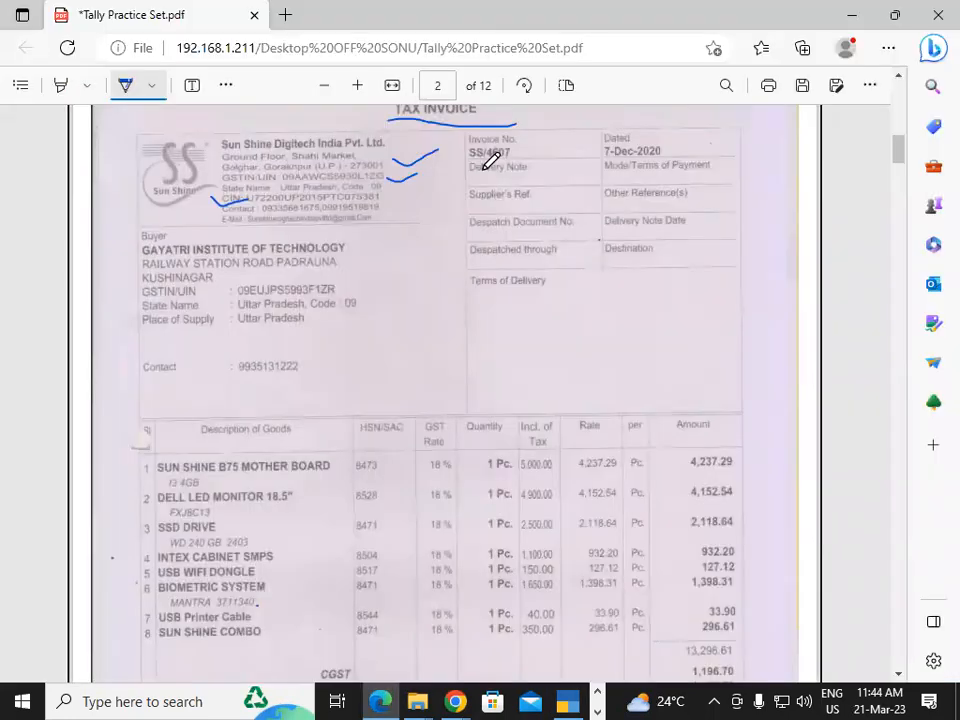
Name the ledger 'Sun Shine Digitech India Pvt.Ltd' and place it under Sundry Creditors.
key("alt+Tab")
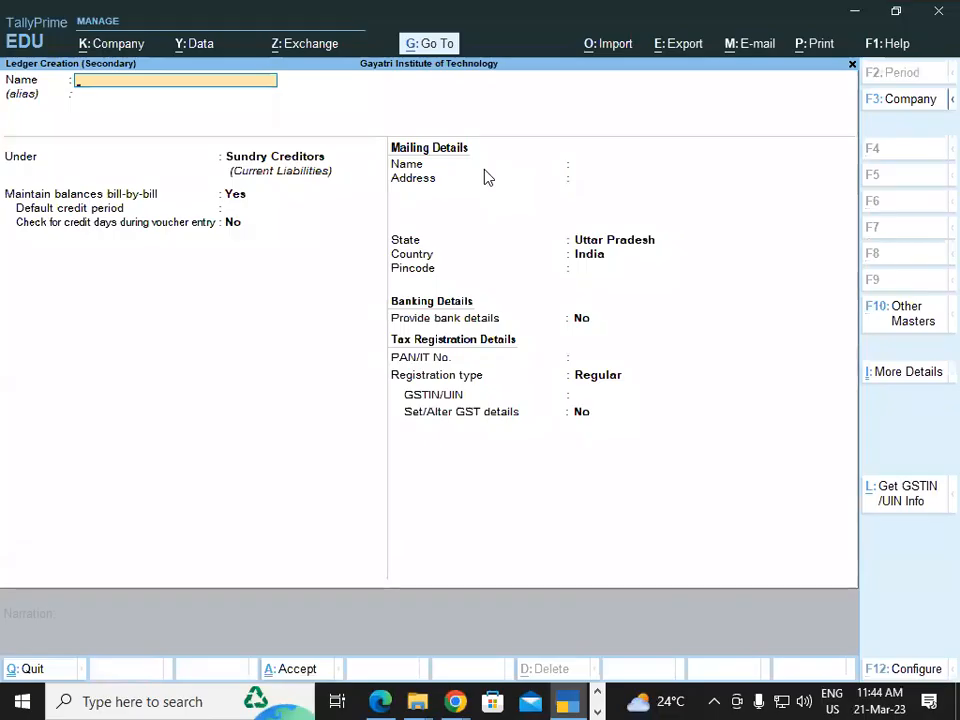
type("Sun Shine Digitech")
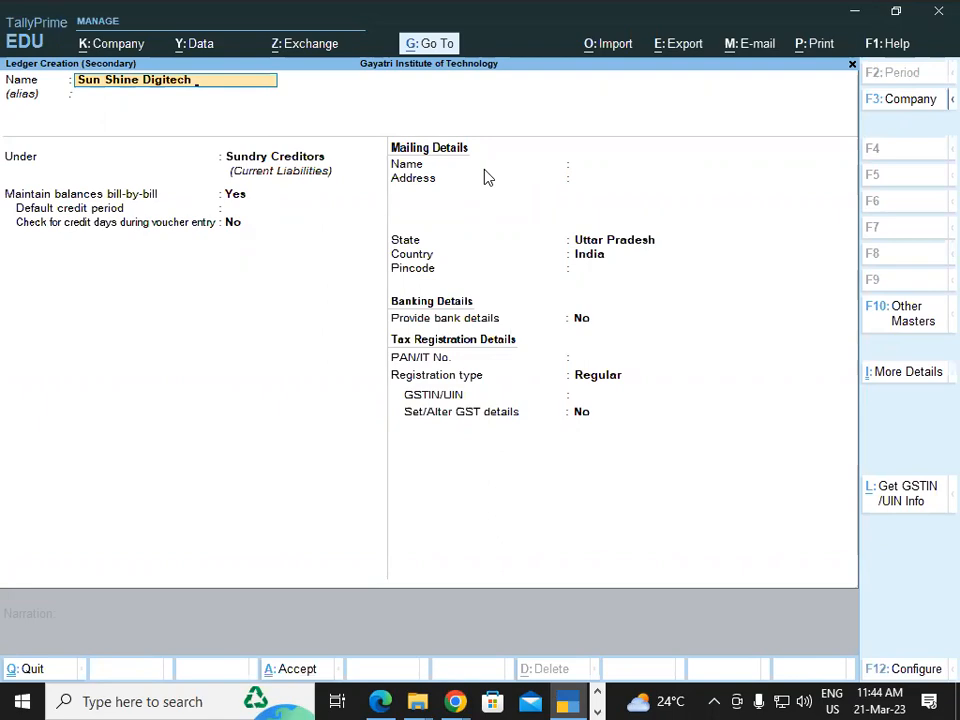
key("alt+Tab")
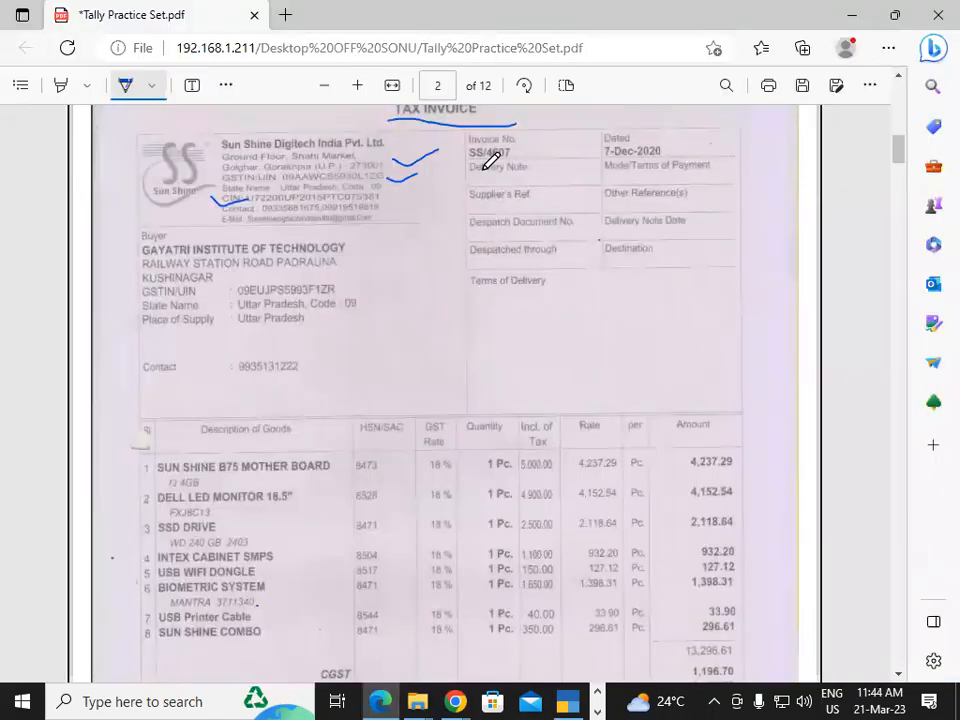
key("alt+Tab")
type("India P")
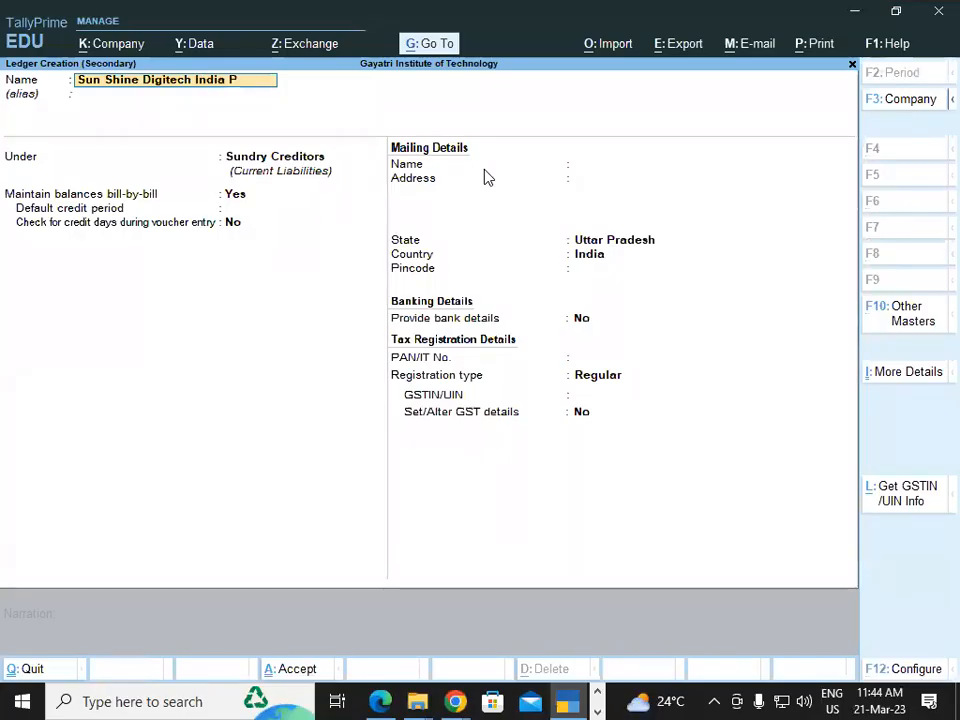
type("vt..Ltd")
key("Return")
type("Sun")
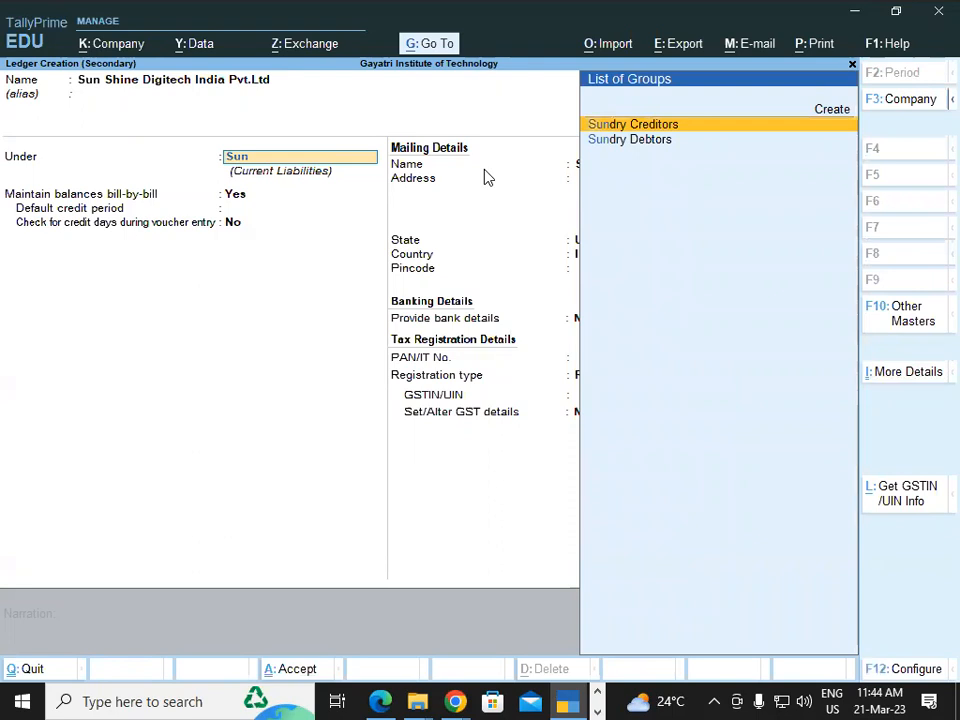
key("Return")
key("Return")
key("Return")
key("Return")
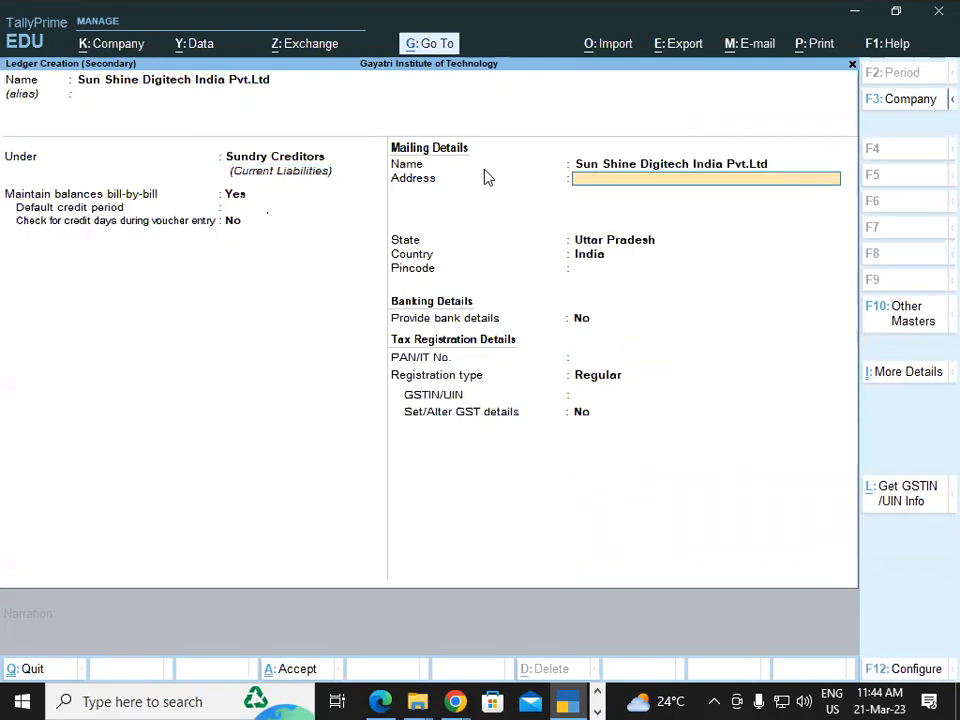
Enter the supplier's two-line mailing address from the invoice.
key("alt+Tab")
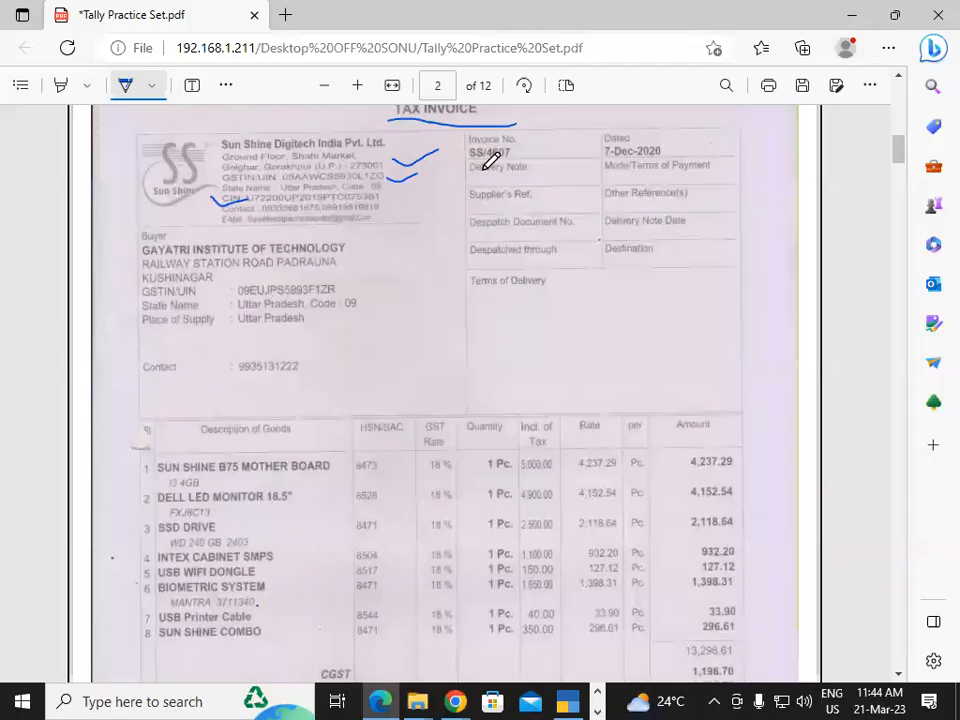
key("alt+Tab")
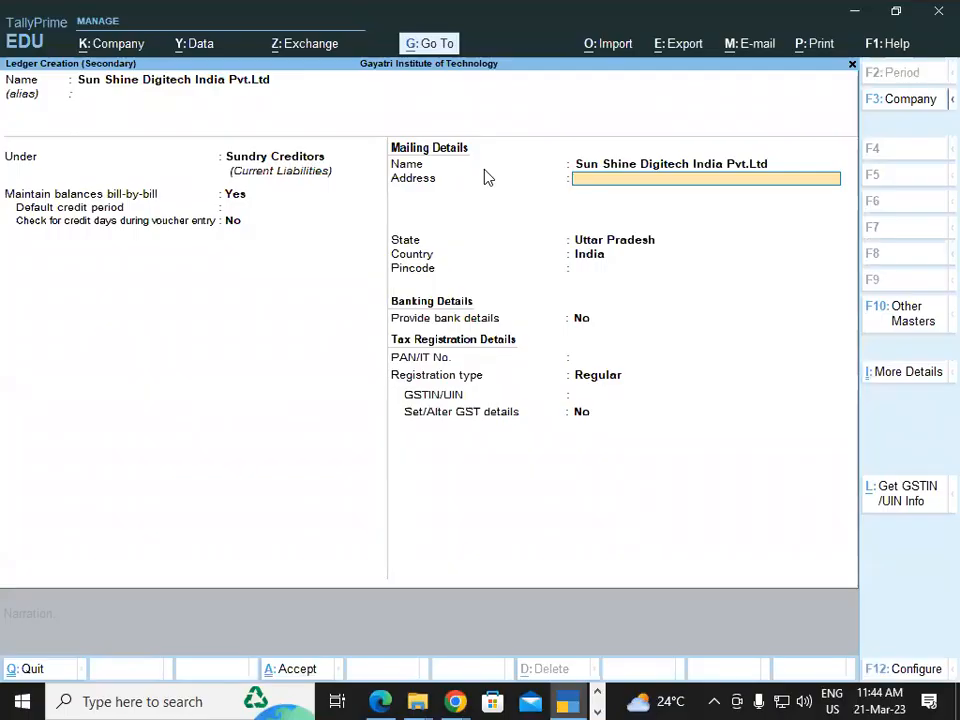
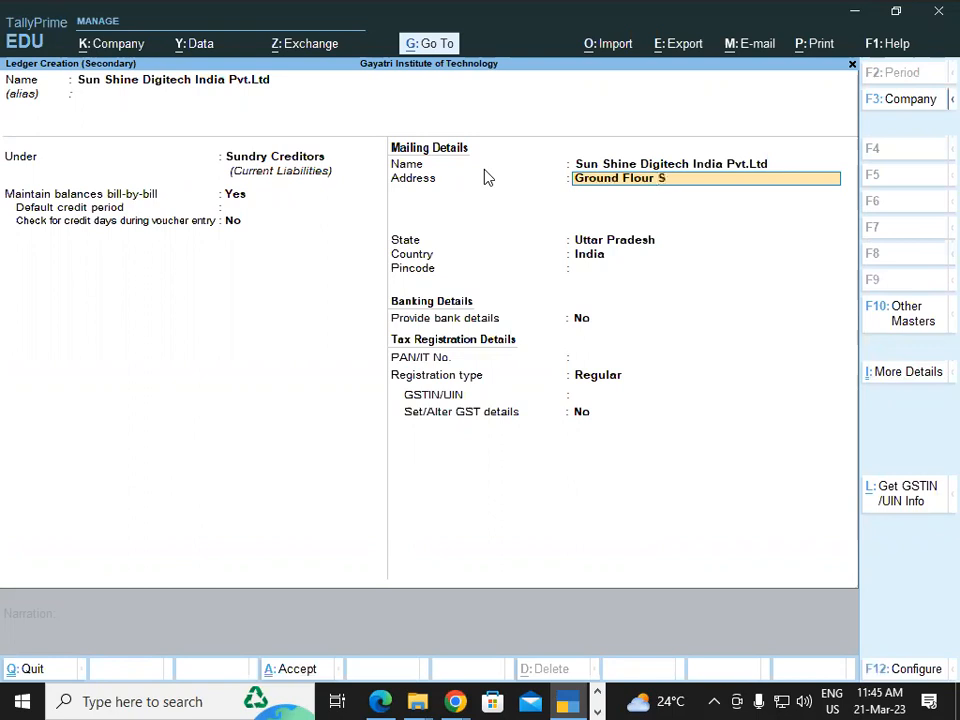
key("BackSpace")
key("Return")
key("BackSpace")
key("BackSpace")
key("BackSpace")
key("BackSpace")
key("Return")
key("Return")
key("Return")
key("Return")
key("Return")
key("Return")
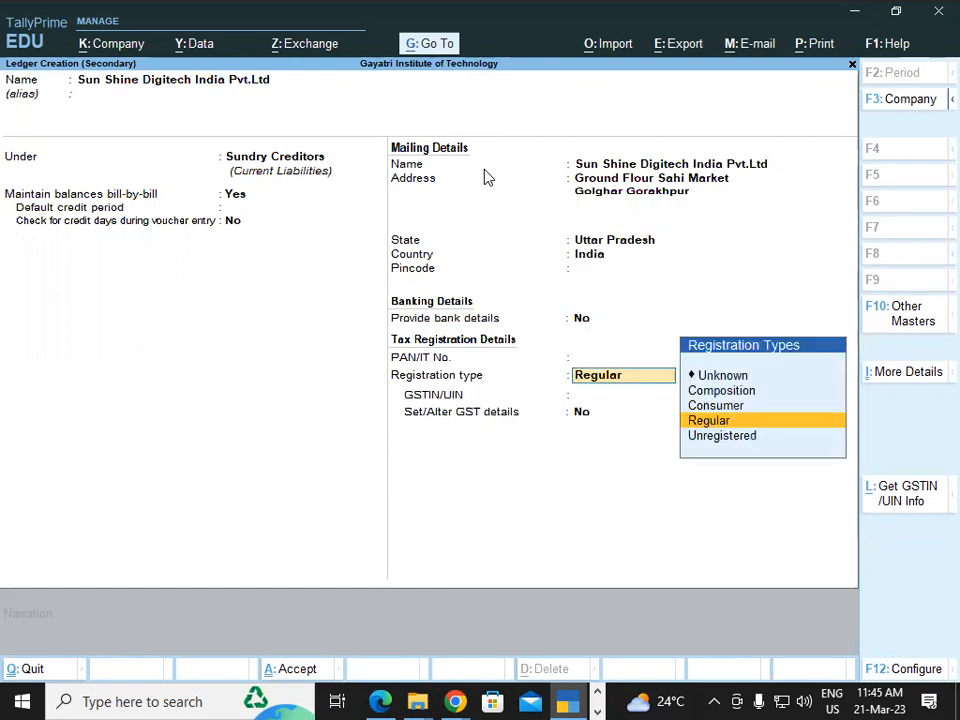
Keep Regular as the registration type and begin entering the supplier's GSTIN from the invoice PDF.
key("Return")
key("alt+Tab")
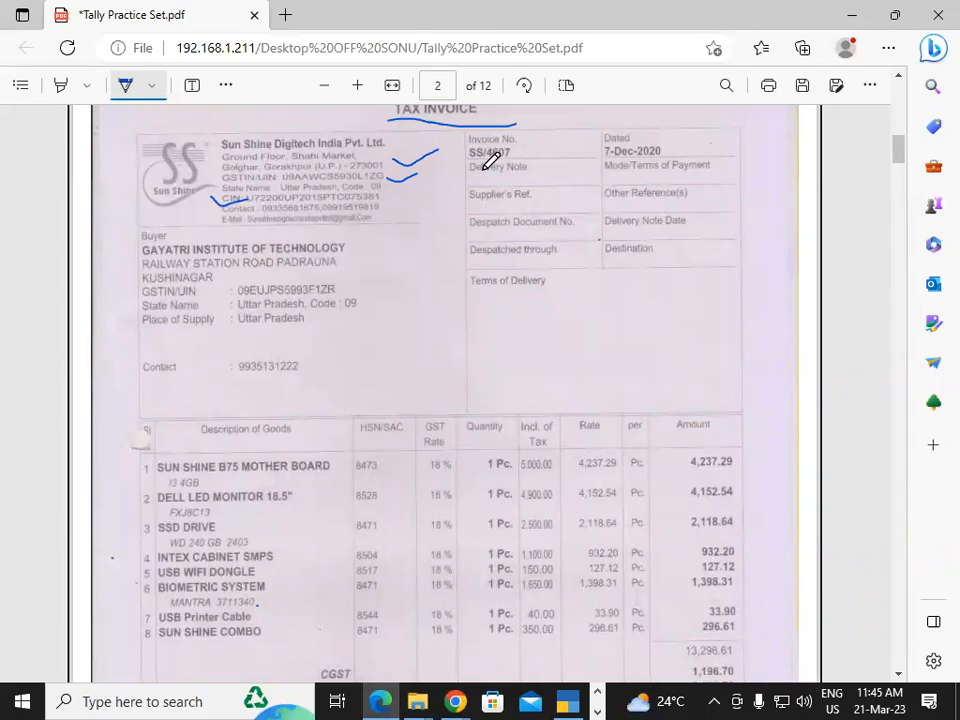
key("alt+Tab")
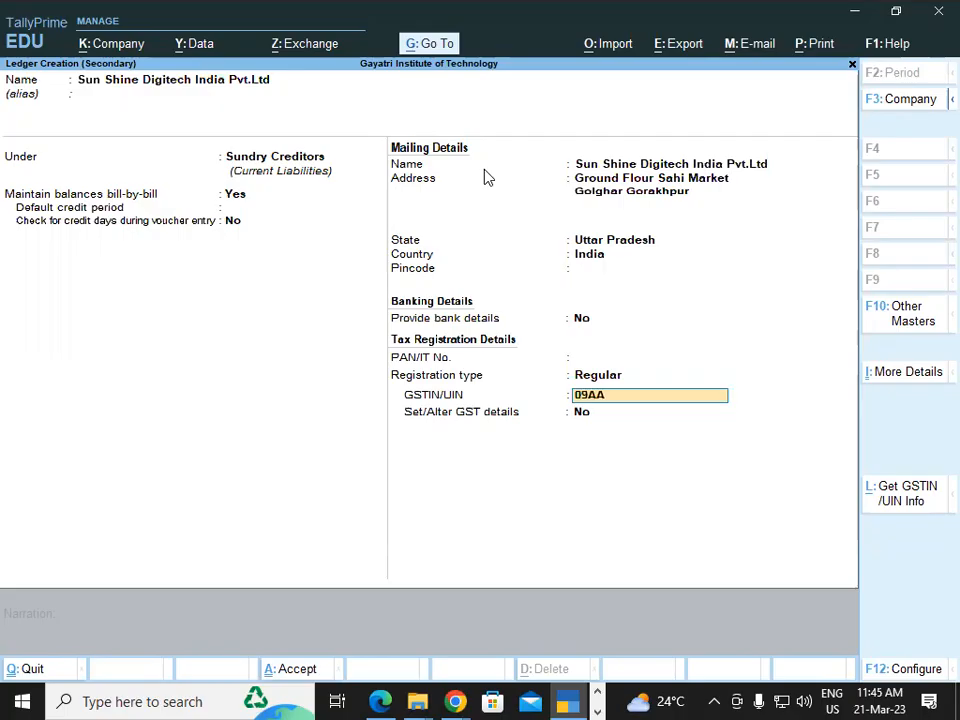
key("alt+Tab")
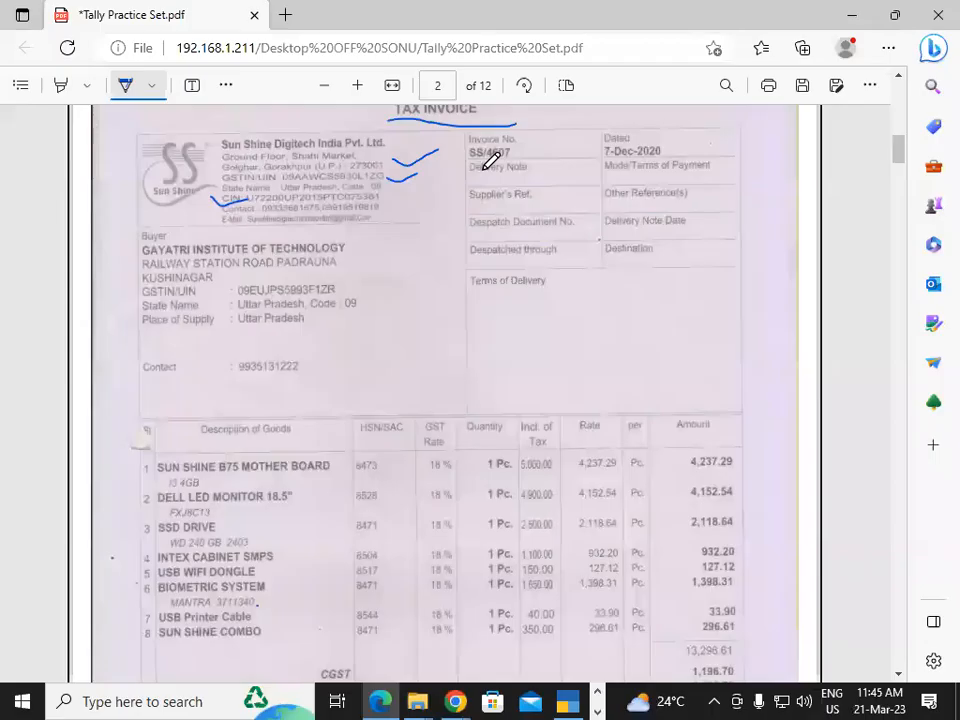
key("alt+Tab")
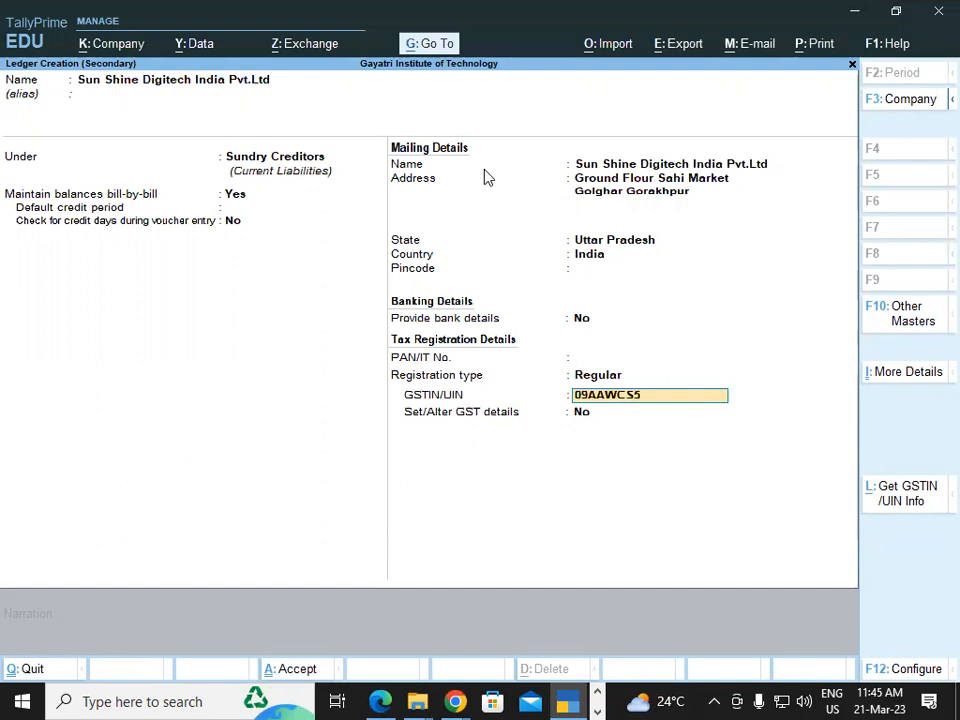
Finish the supplier's GSTIN from the invoice and save the new supplier ledger.
key("alt+Tab")
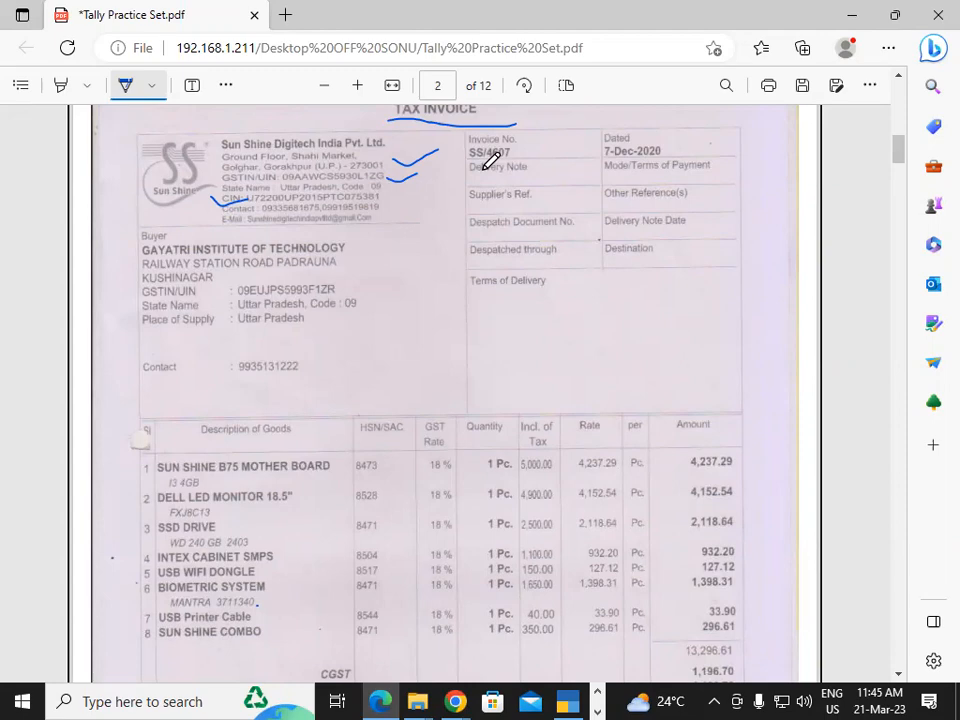
key("alt+Tab")
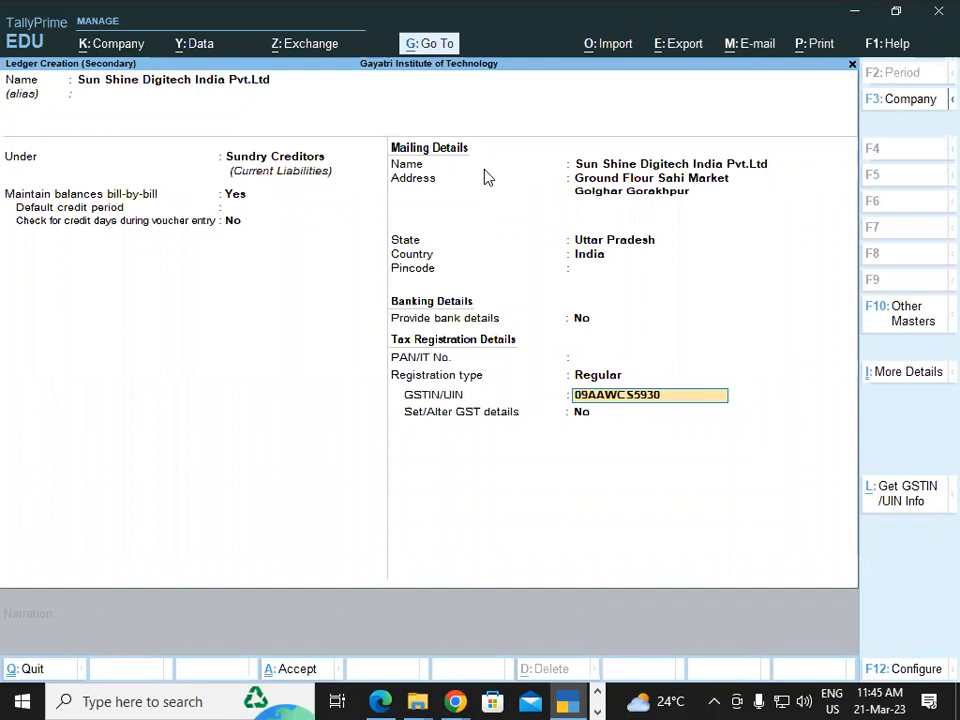
key("alt+Tab")
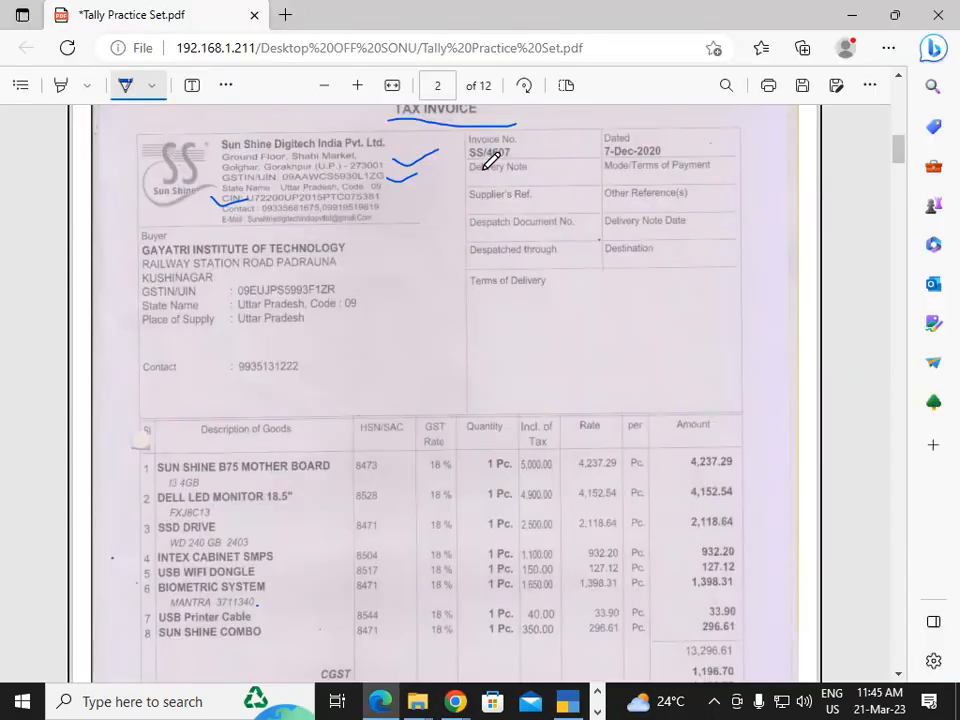
key("alt+Tab")
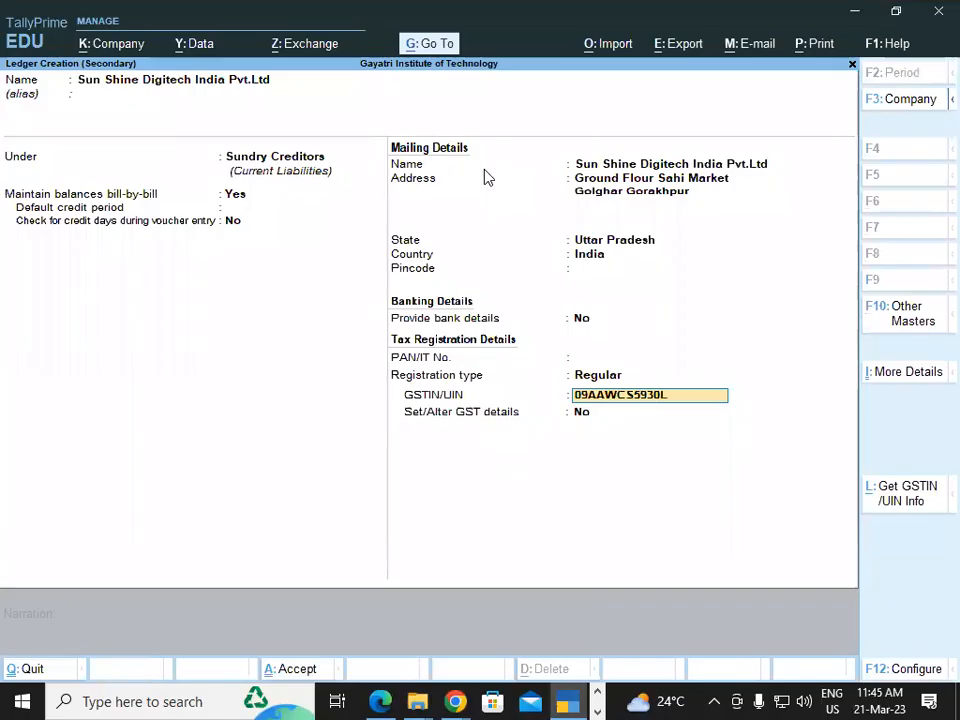
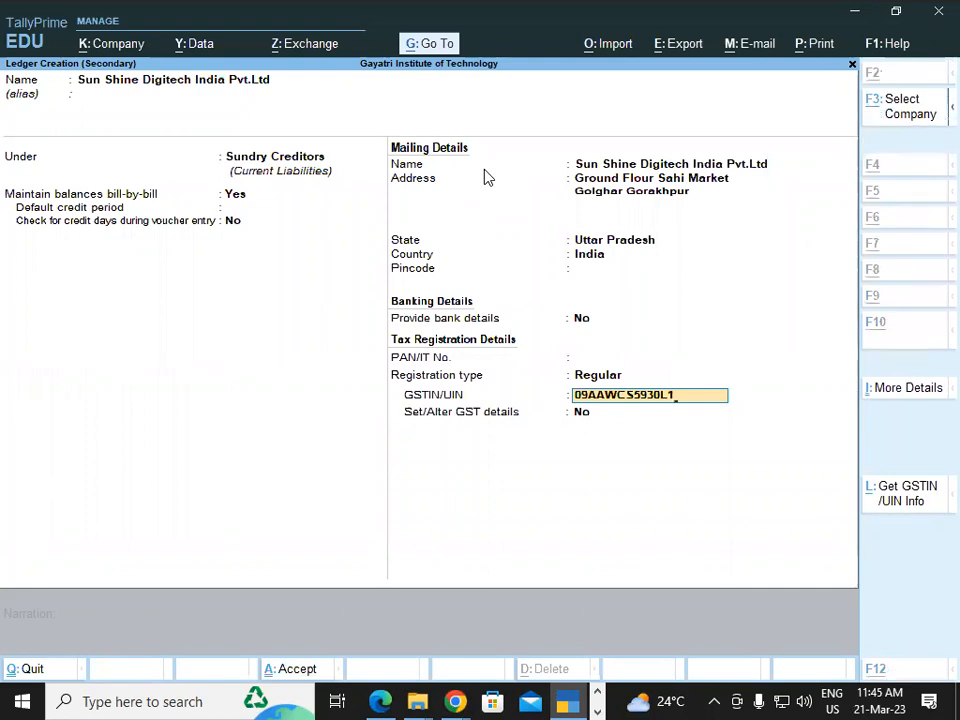
key("Return")
key("Return")
key("Return")
key("Return")
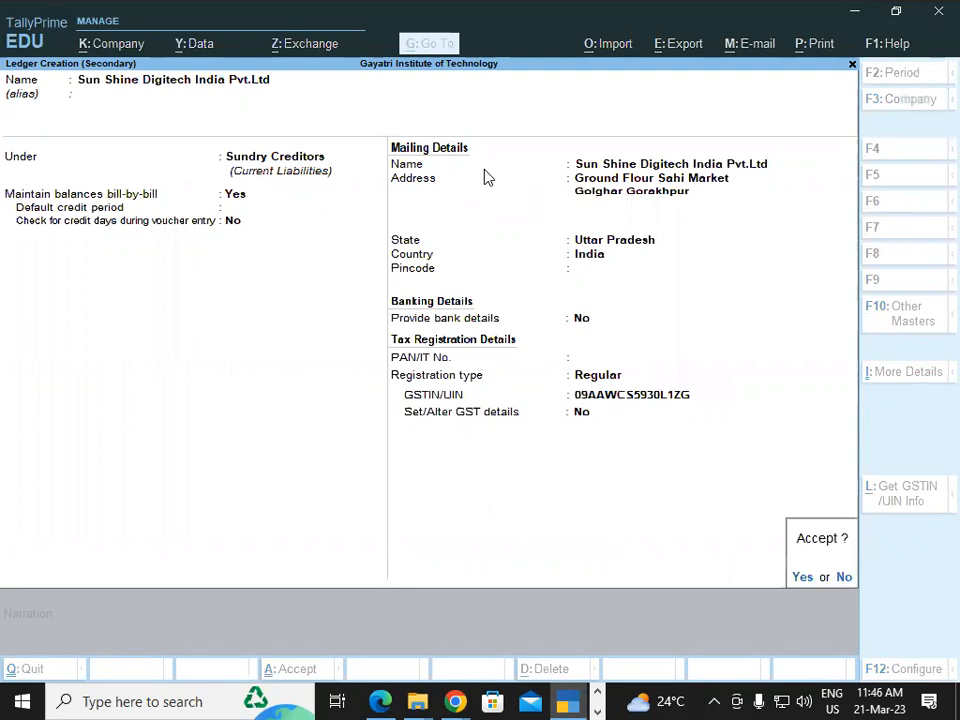
Accept the receipt and party details and choose Purchase Local as the purchase ledger.
key("Return")
key("Return")
key("Return")
key("Return")
key("Return")
key("Return")
key("Return")
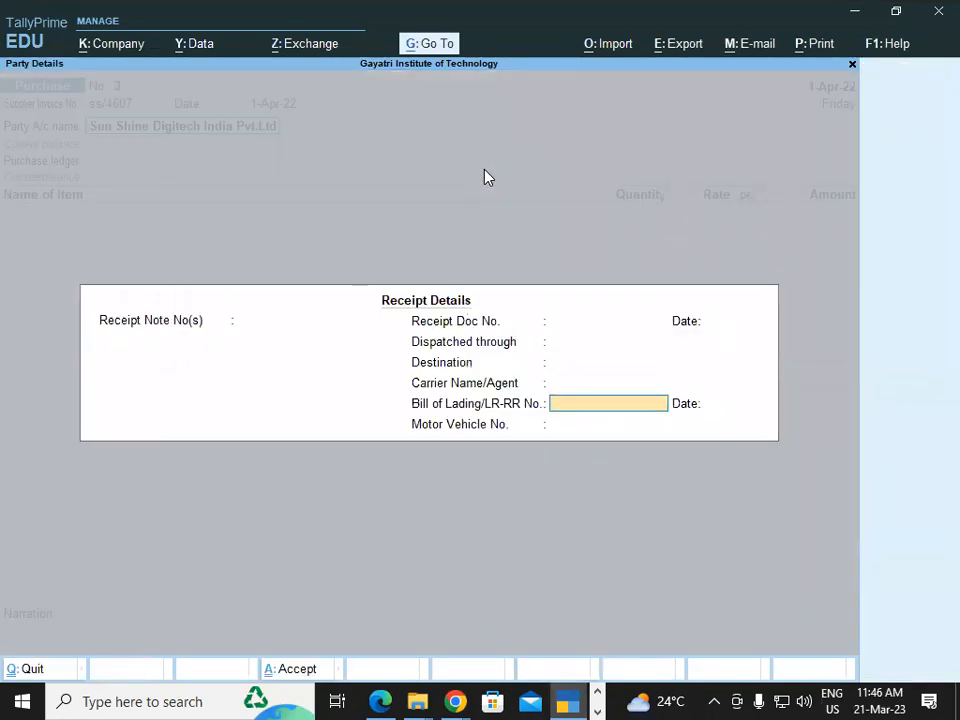
key("Return")
key("Return")
key("Return")
key("Return")
key("Return")
key("Return")
key("Return")
key("Return")
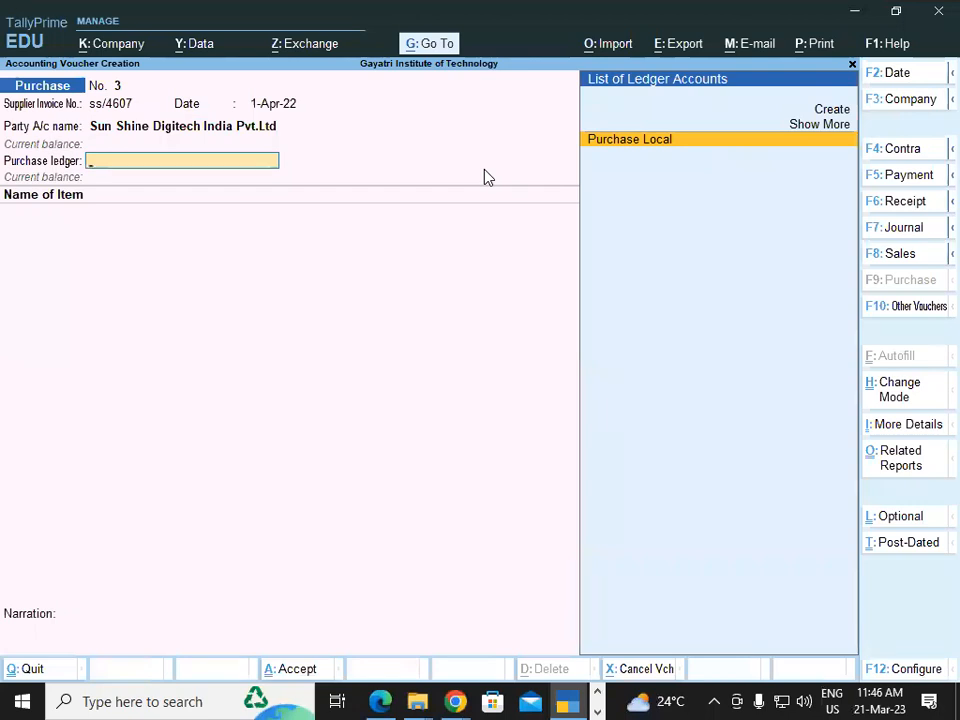
key("Return")
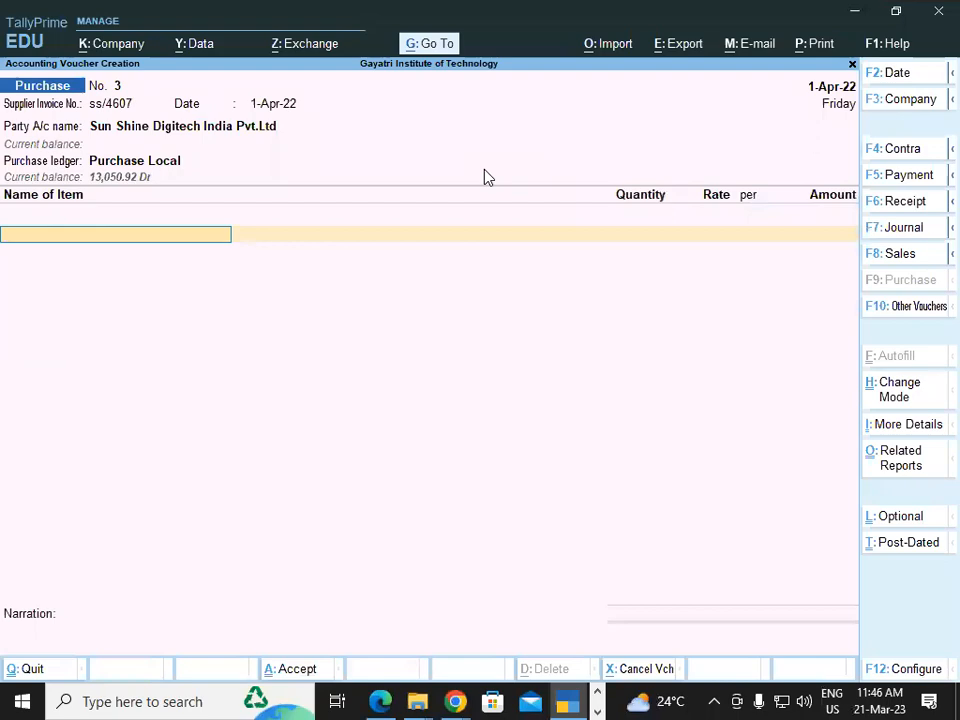
key("alt+Tab")
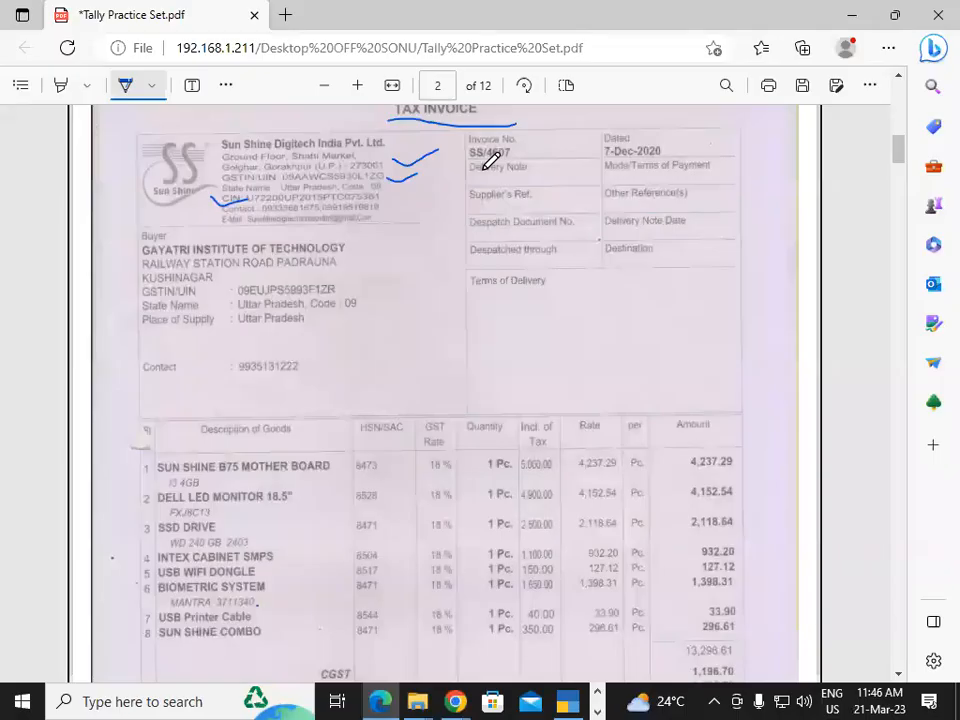
Select Sun Shine B 75 Motherboard as the voucher's stock item.
key("alt+Tab")
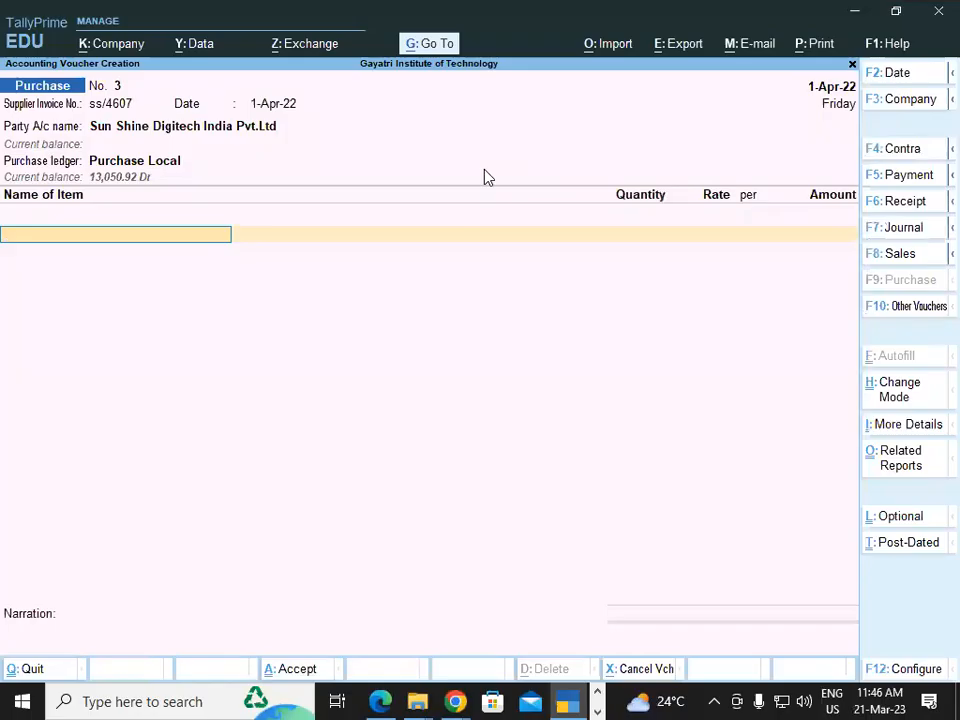
type("Su")
key("Return")
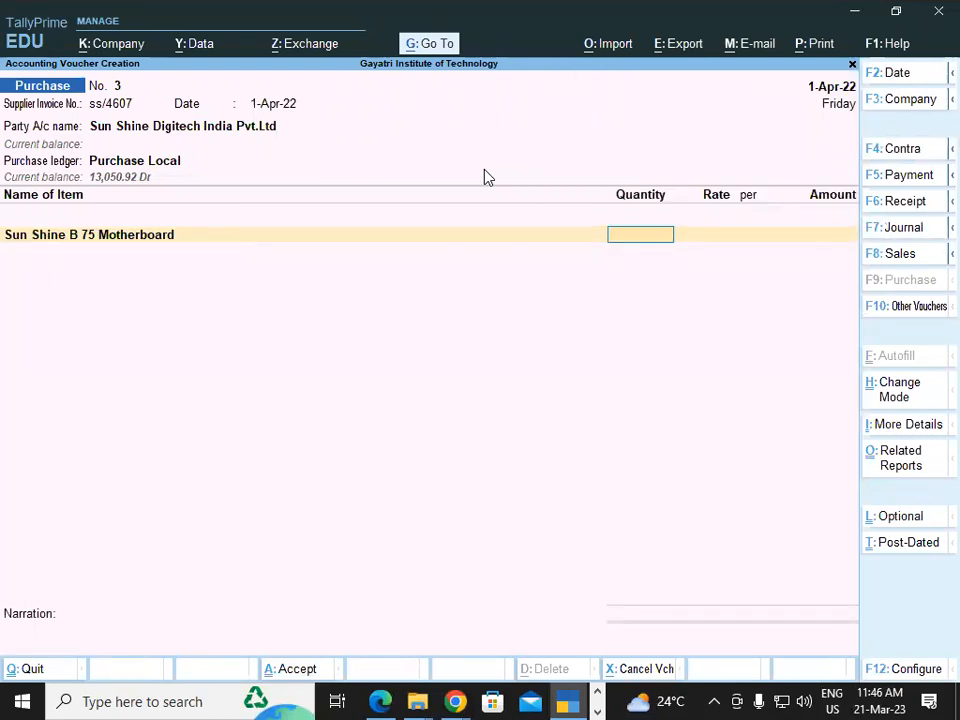
Set Provide Additional Descriptions for Stock Items to Yes in the F12 voucher configuration.
key("F12")
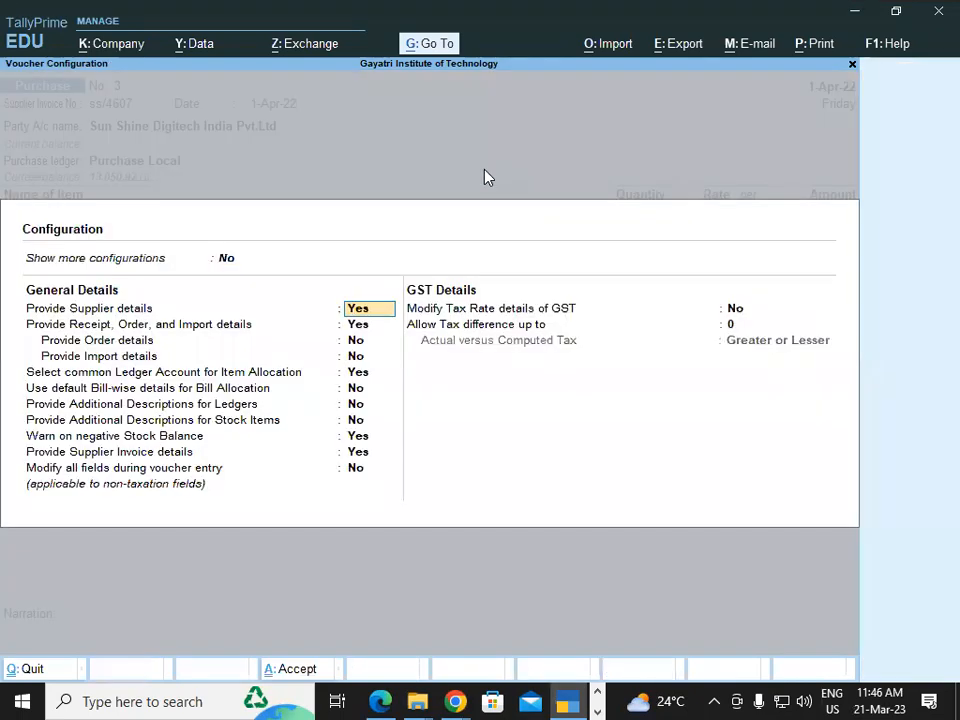
key("Down")
key("Down")
key("Down")
key("Down")
key("Down")
key("Down")
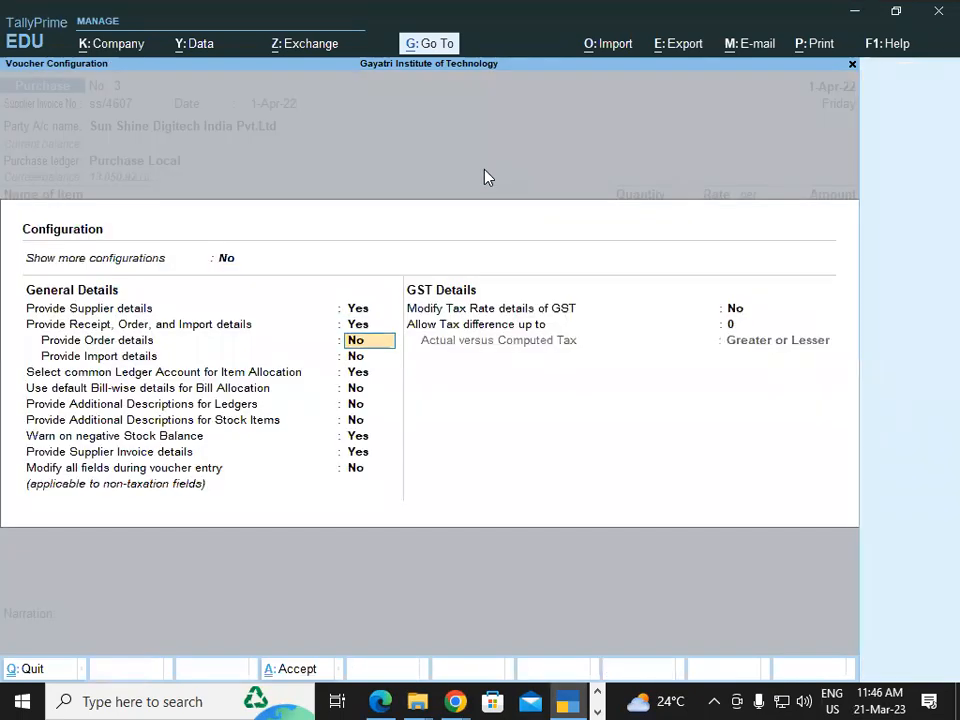
key("Down")
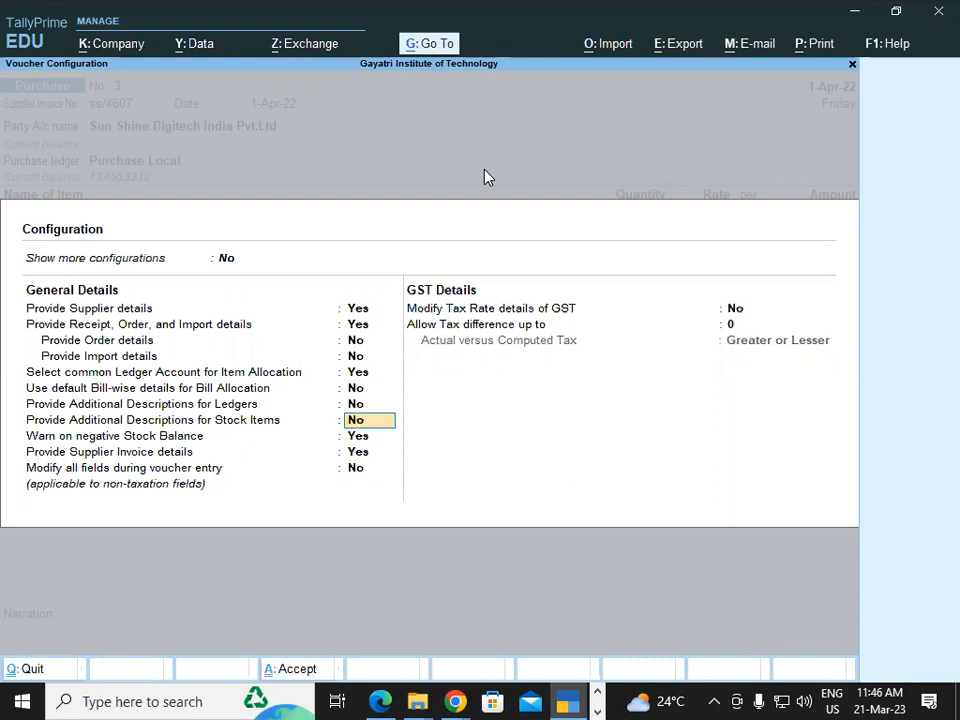
key("y")
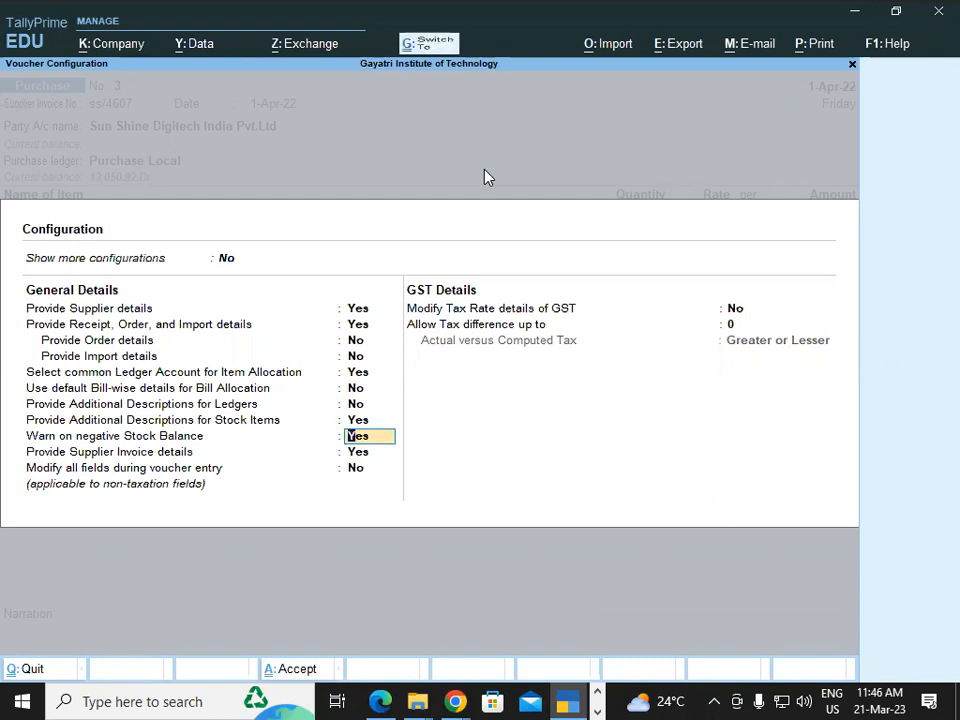
key("ctrl+a")
Give the motherboard line the additional description 'I3 4gb ram'.
key("BackSpace")
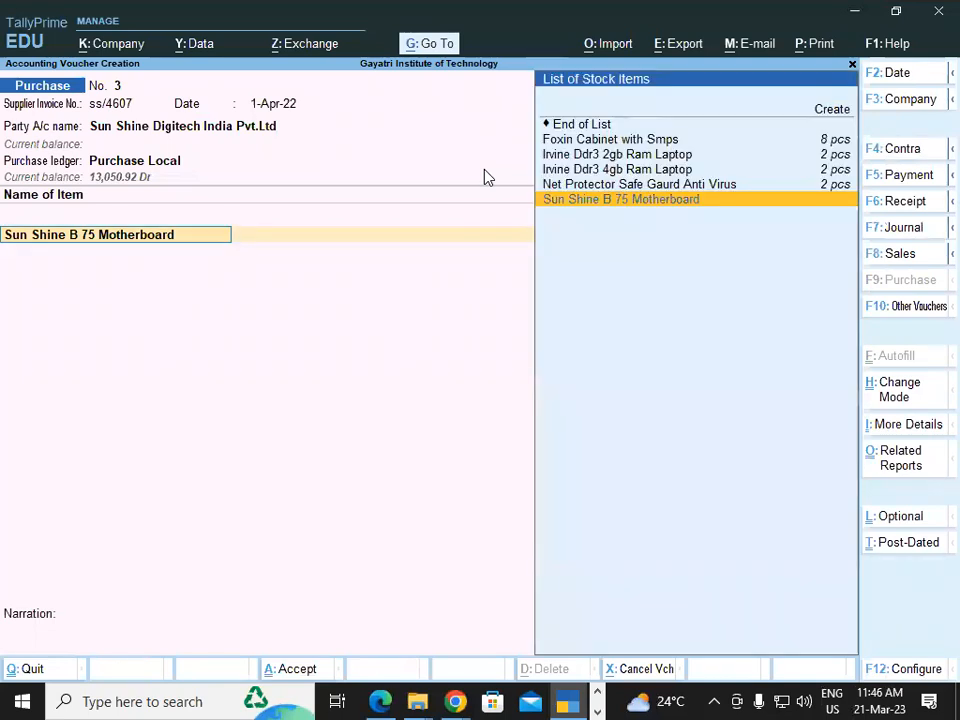
key("Return")
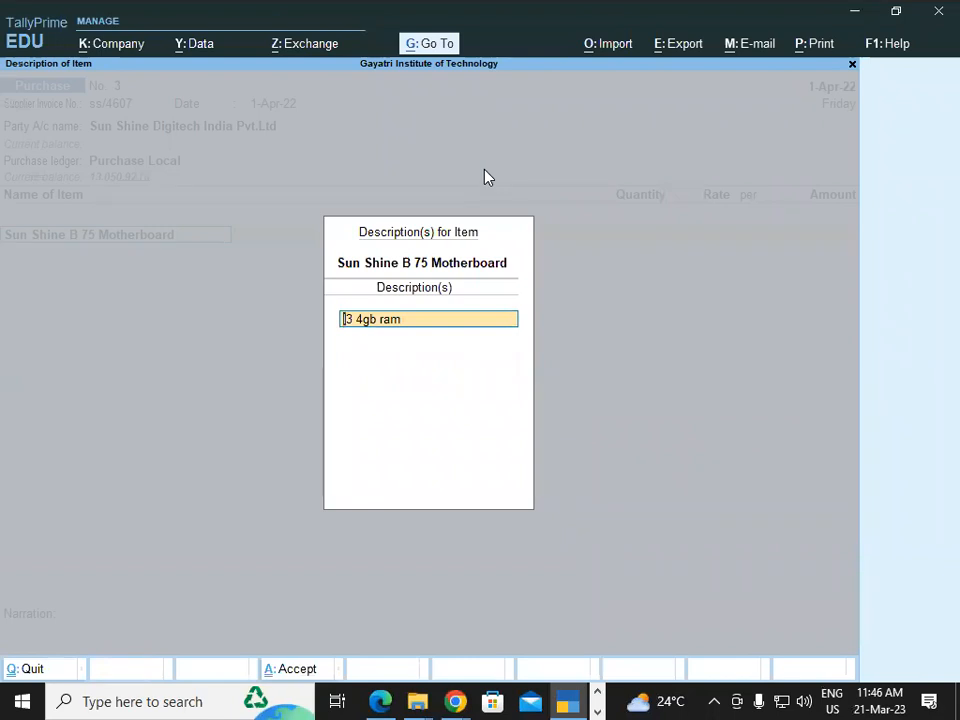
key("Return")
key("Return")
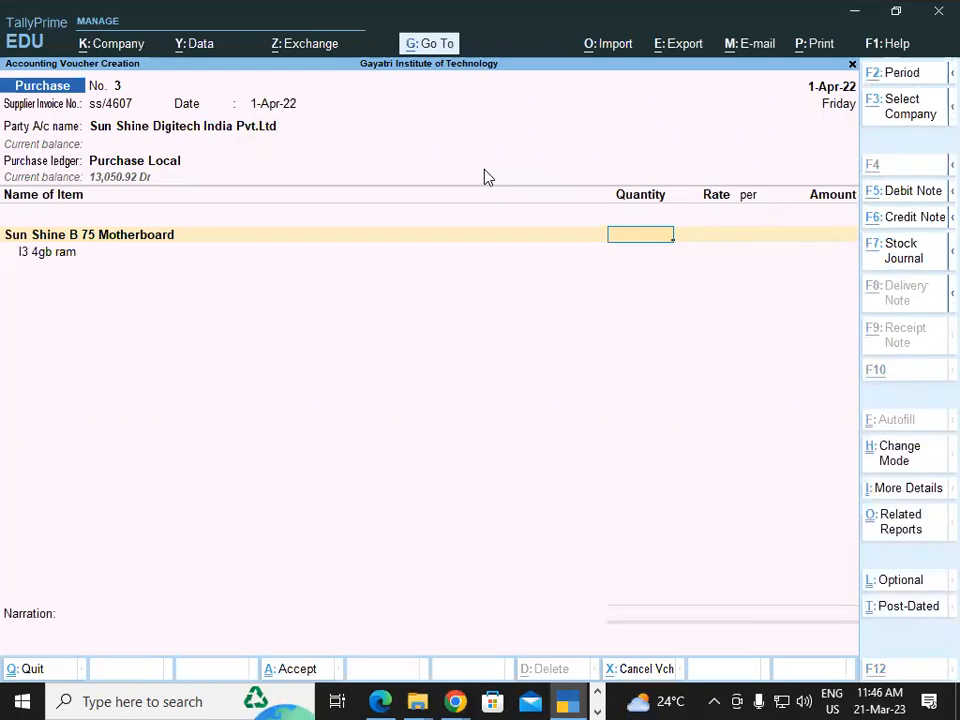
Enter quantity 1 pcs and rate 4,237.29 from the invoice PDF.
key("alt+Tab")
key("alt+Tab")
type("1")
key("Return")
key("alt+Tab")
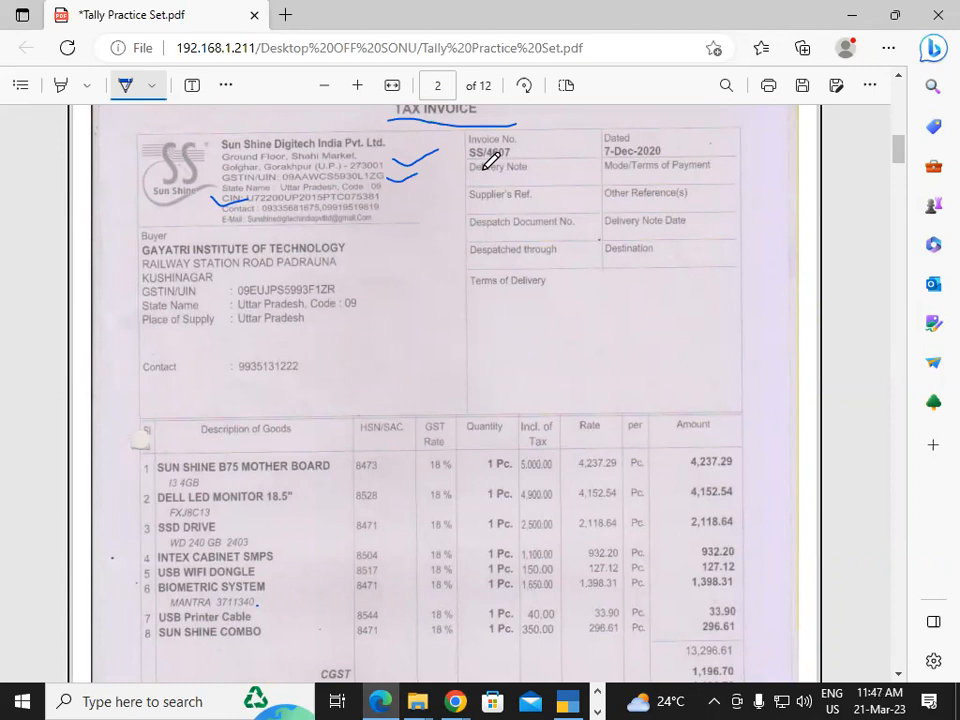
key("alt+Tab")
type("42")
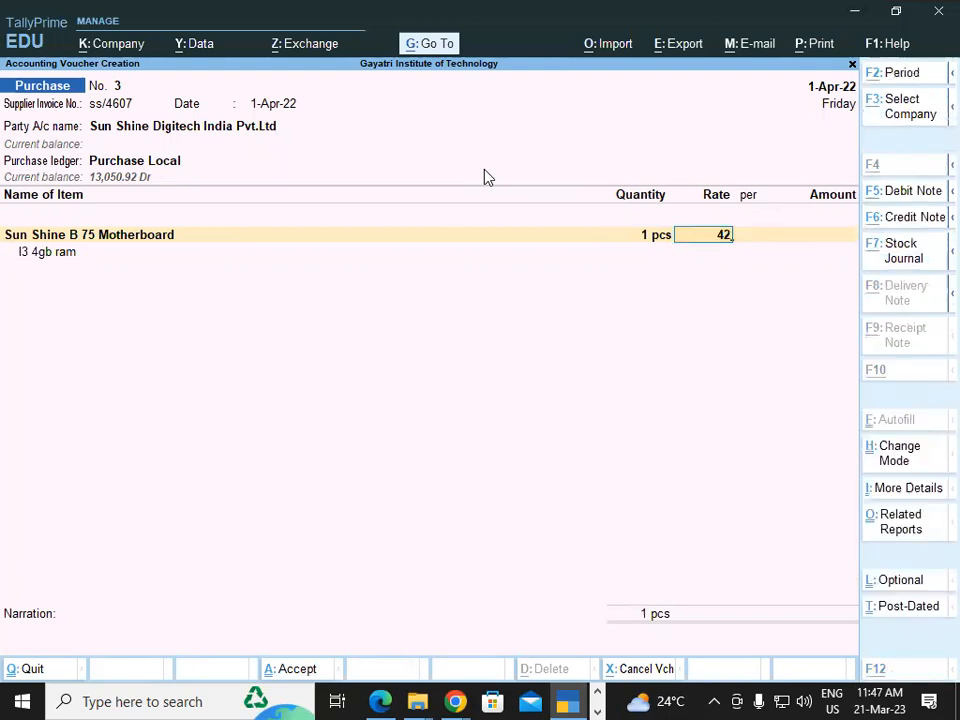
key("alt+Tab")
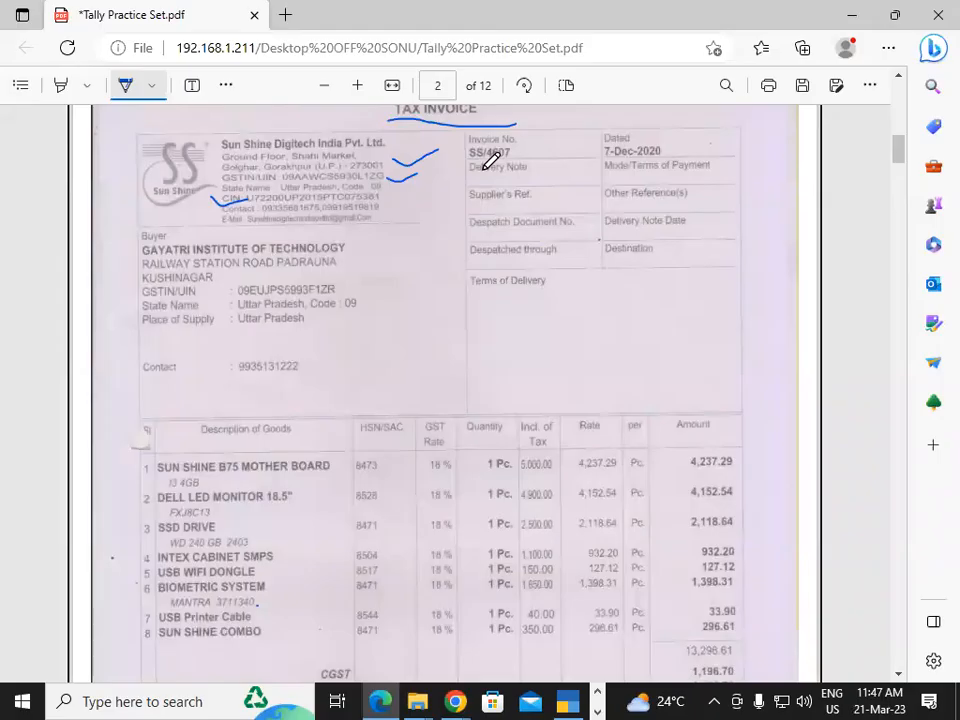
key("alt+Tab")
type("37.")
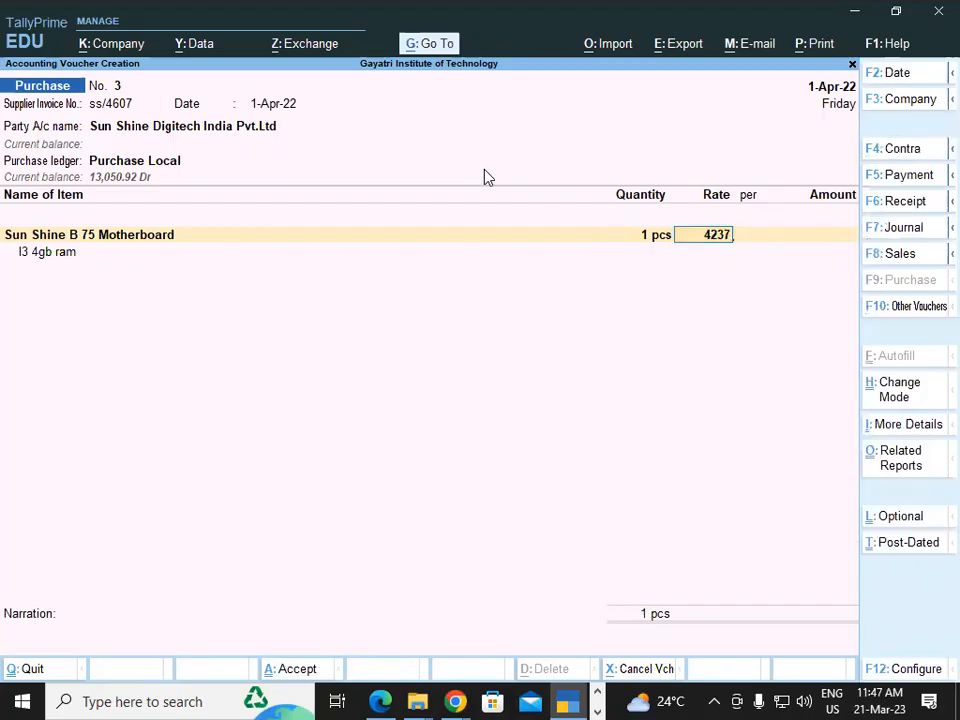
type("29")
key("Return")
key("Return")
key("Return")
key("Return")
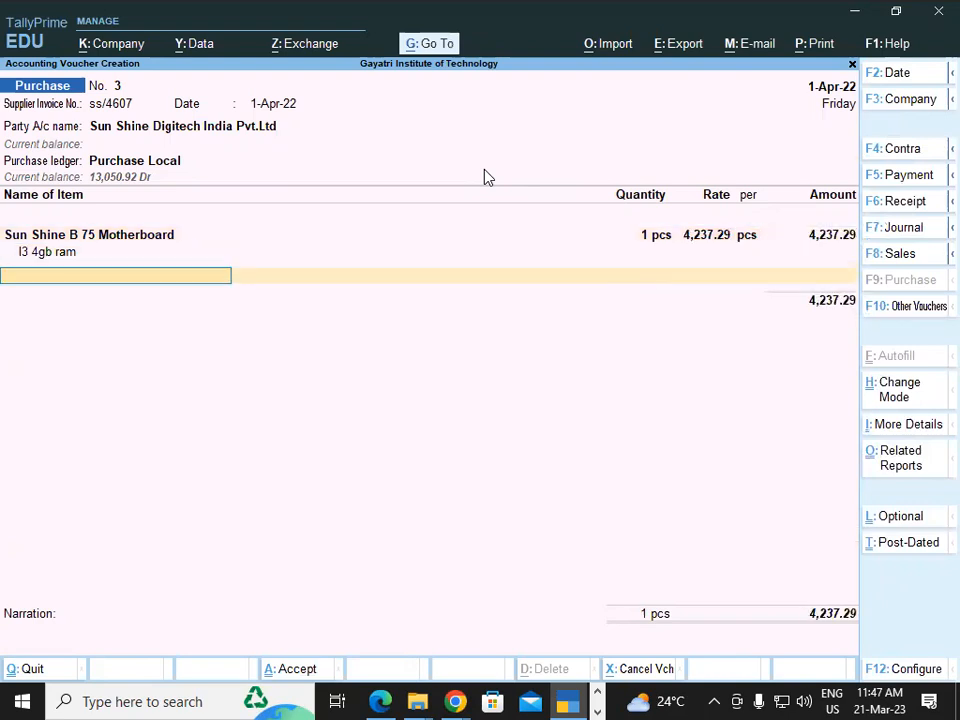
Add the Central Tax and State Tax ledgers, 381.36 each, to the voucher.
type("Cen")
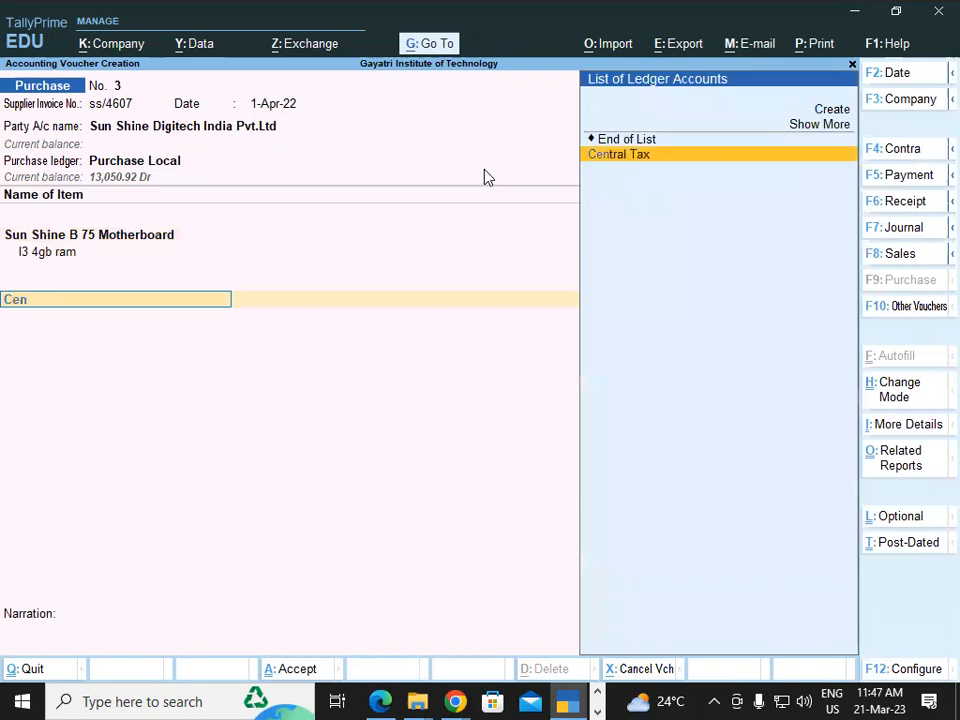
key("Return")
key("Return")
type("Sta")
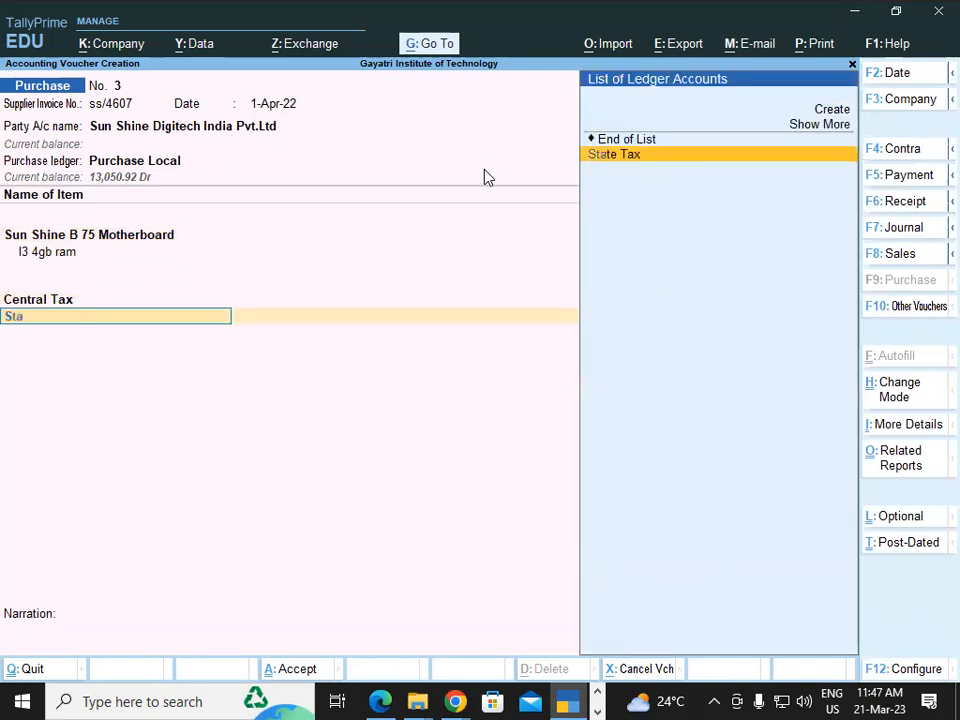
key("Return")
key("Return")
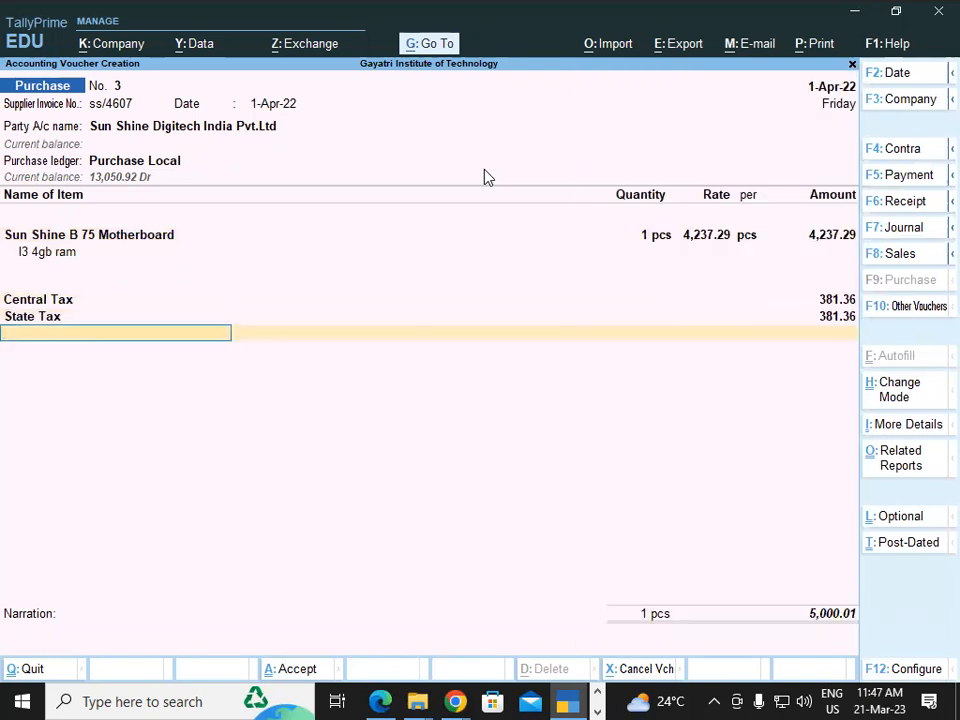
key("Return")
key("BackSpace")
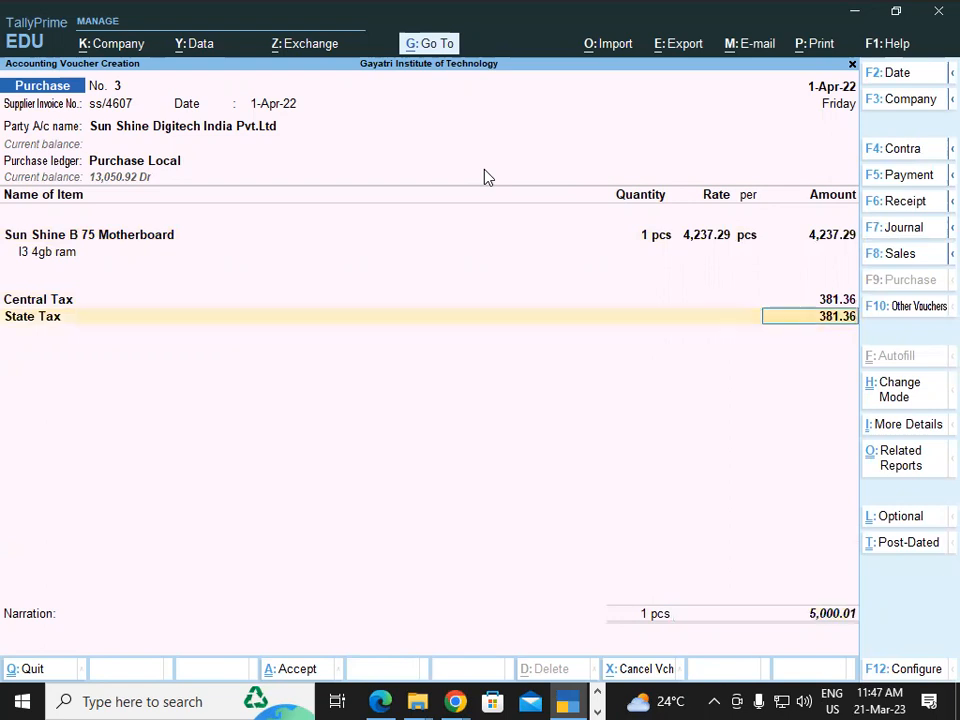
key("Return")
Add a (-)0.01 Round Off, save the bill as a new 5,000.00 reference, and reopen voucher No. 3.
type("Rou")
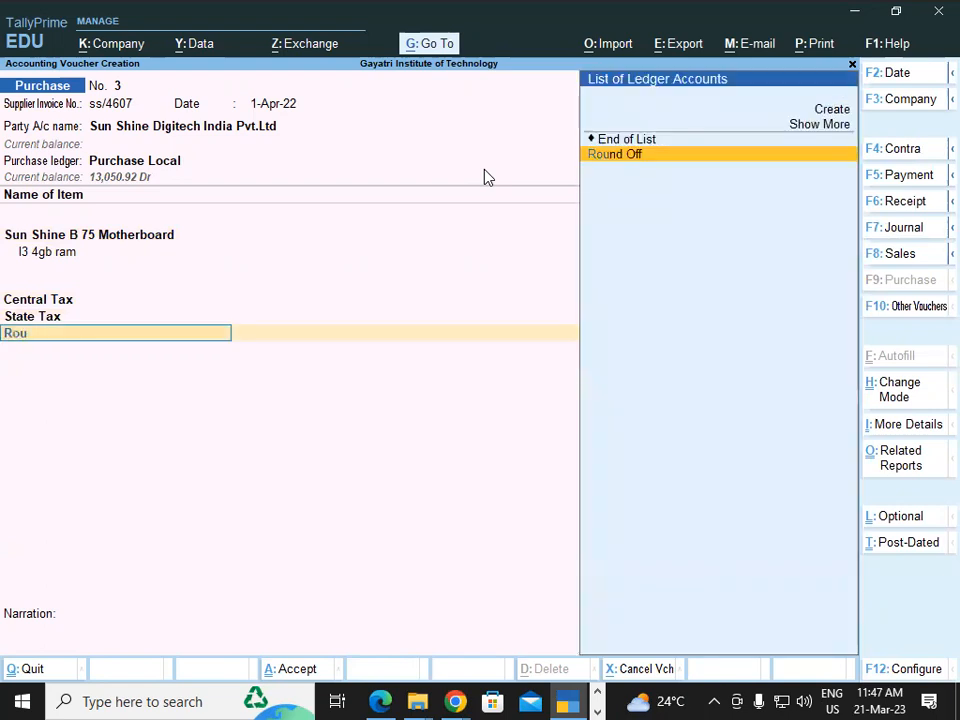
key("Return")
key("Return")
key("Return")
key("Return")
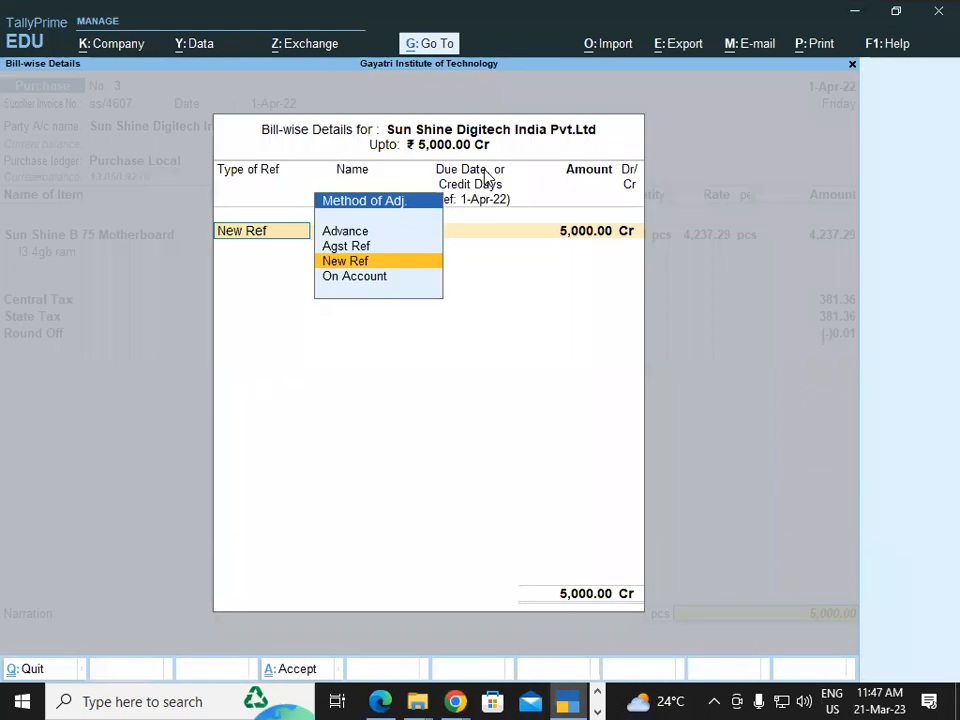
key("Return")
key("Return")
key("Return")
key("Return")
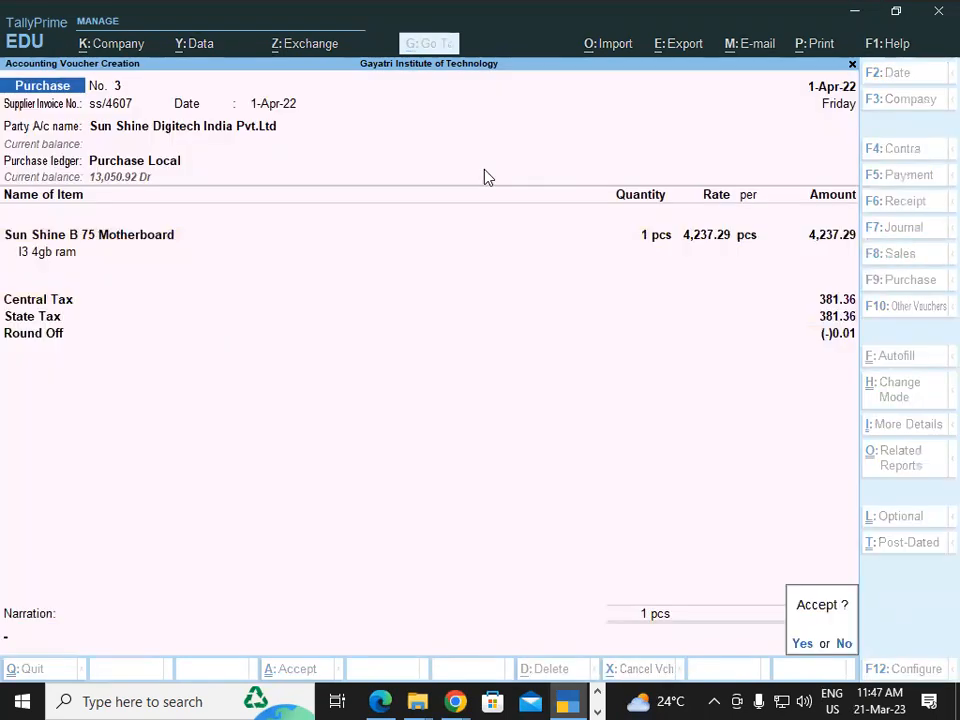
key("Return")
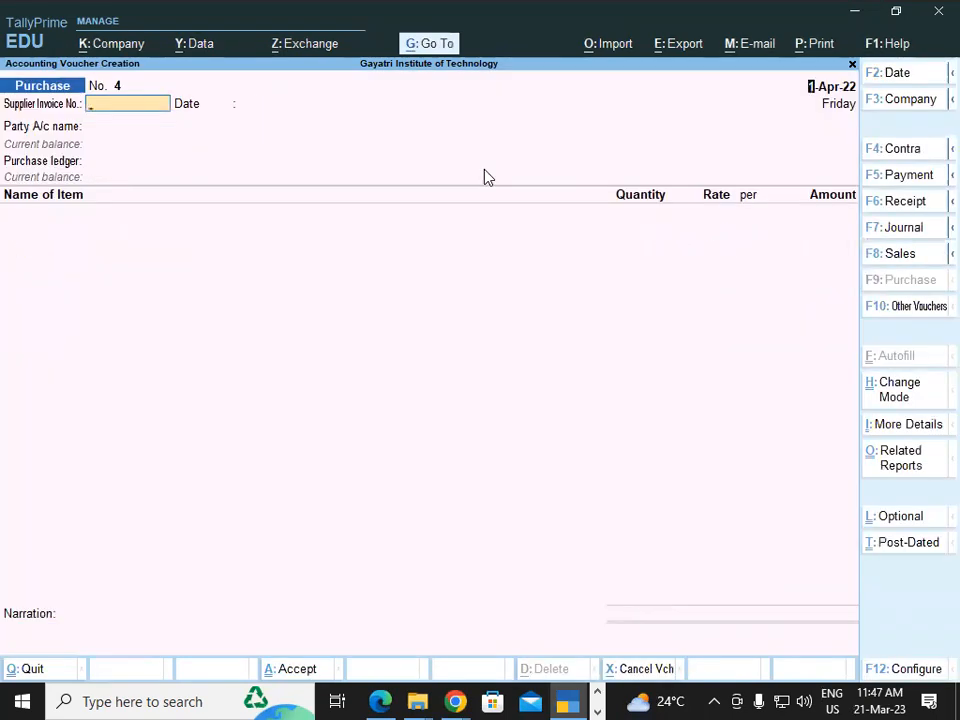
key("Page_Up")
Preview the current voucher No. 3 as a Tax Invoice, zoom in, then return to the Print dialog.
key("alt+p")
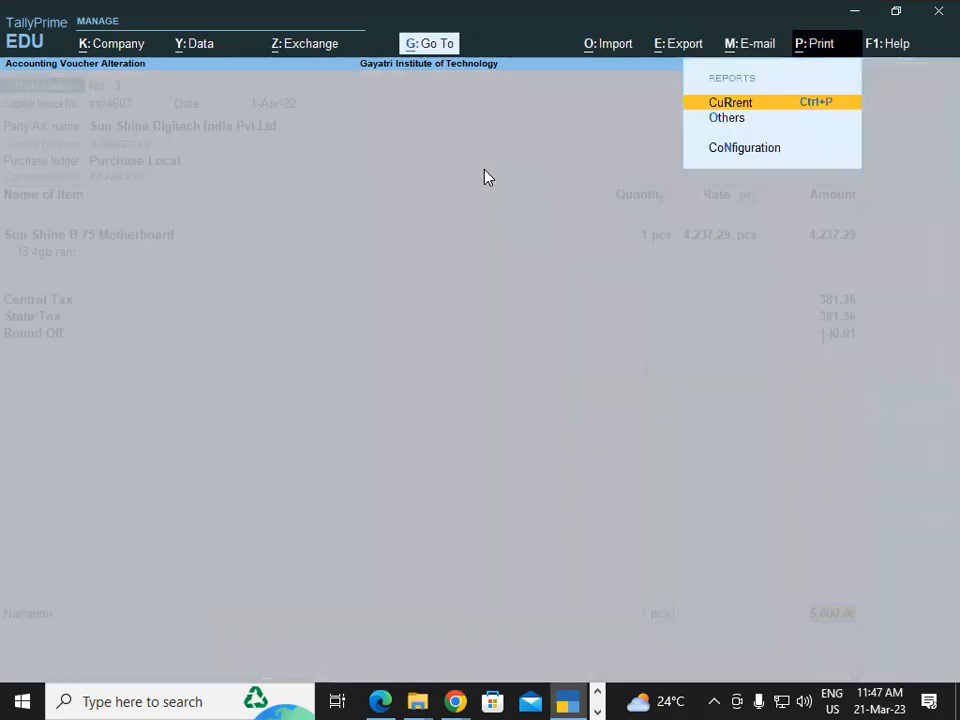
key("Return")
key("i")
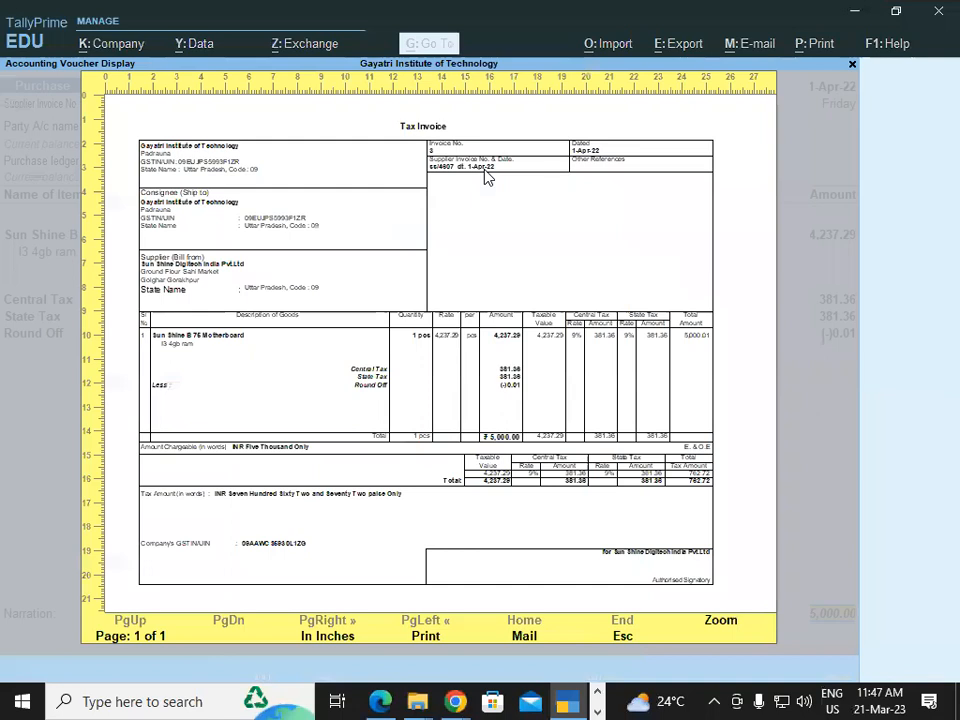
left_click(720, 622)
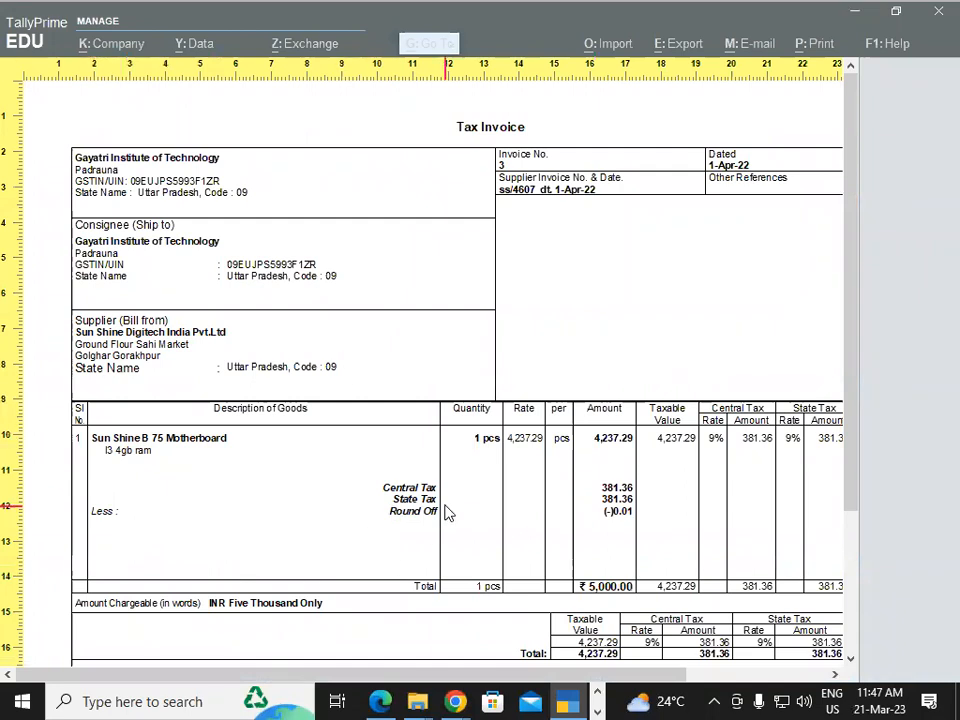
key("Escape")
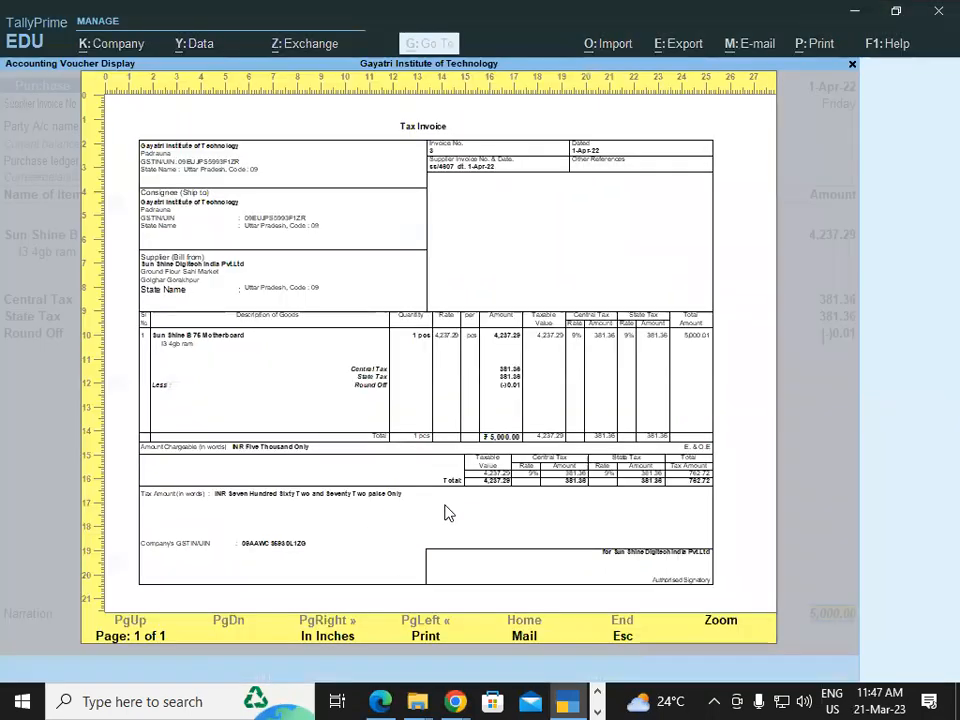
key("Escape")
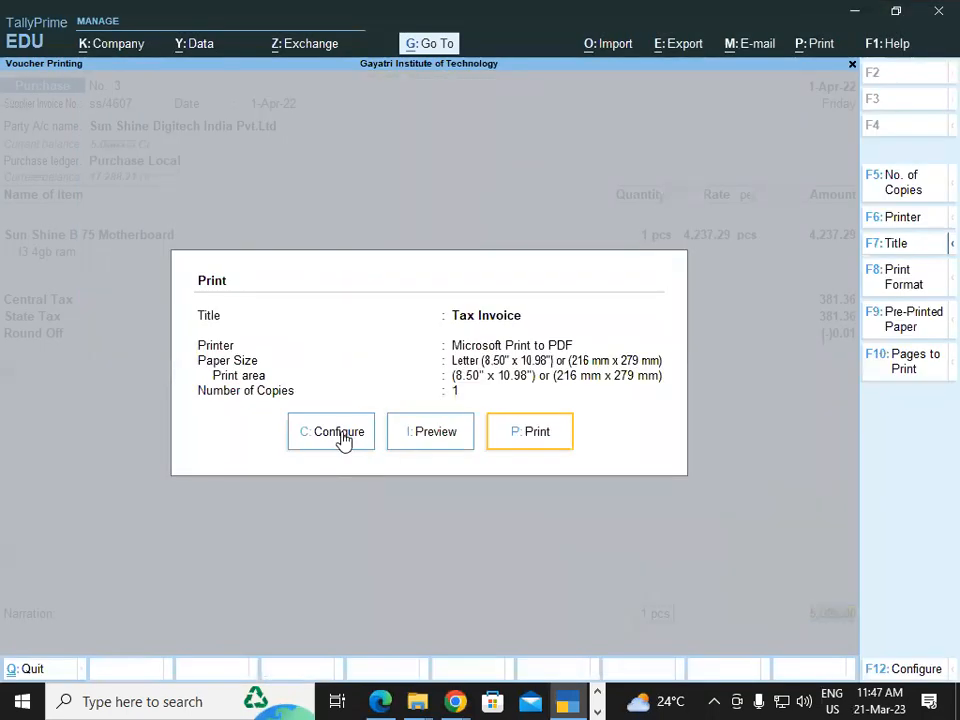
Turn off Show Additional Descriptions for Stock Items and preview the invoice zoomed in.
left_click(341, 439)
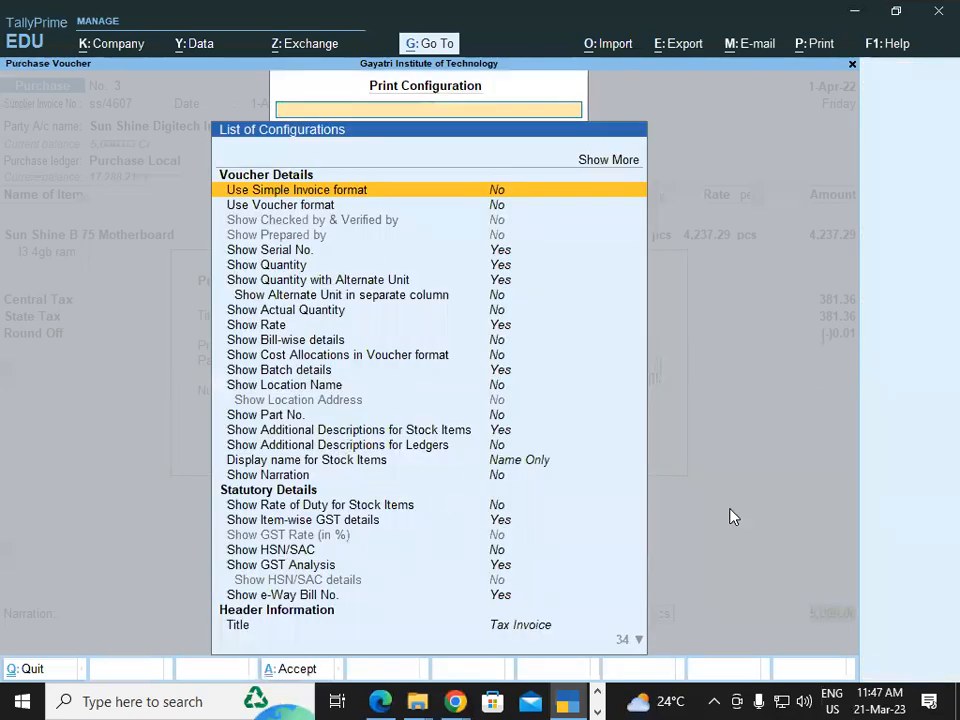
key("Down")
key("Down")
key("Down")
key("Down")
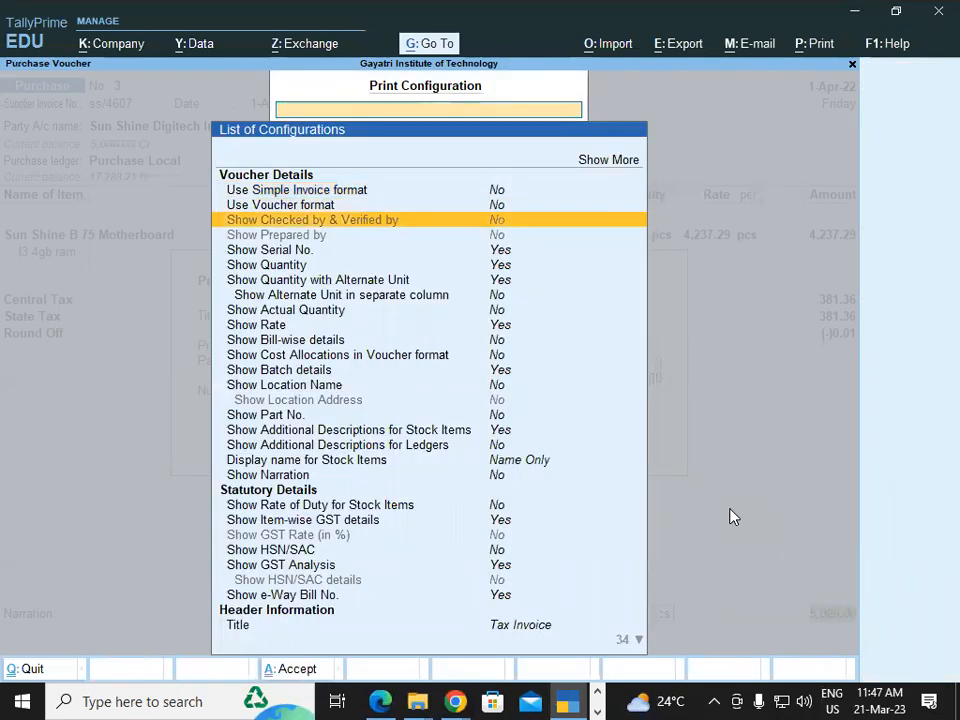
key("Down")
key("Down")
key("Down")
key("Down")
key("Down")
key("Down")
key("Down")
key("Down")
key("Down")
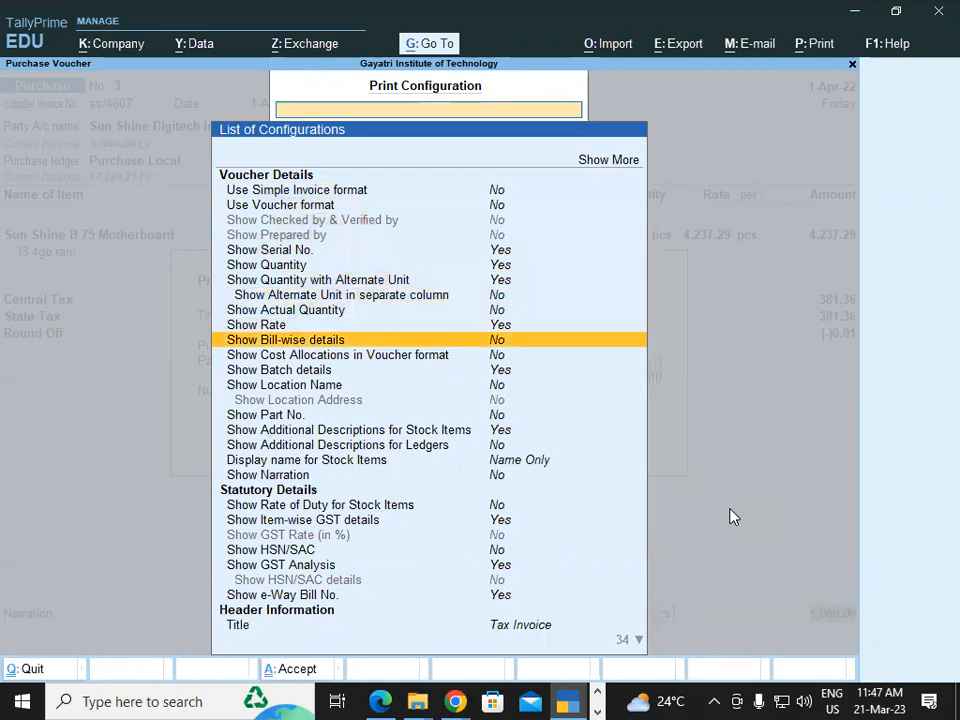
key("Down")
key("Down")
key("Down")
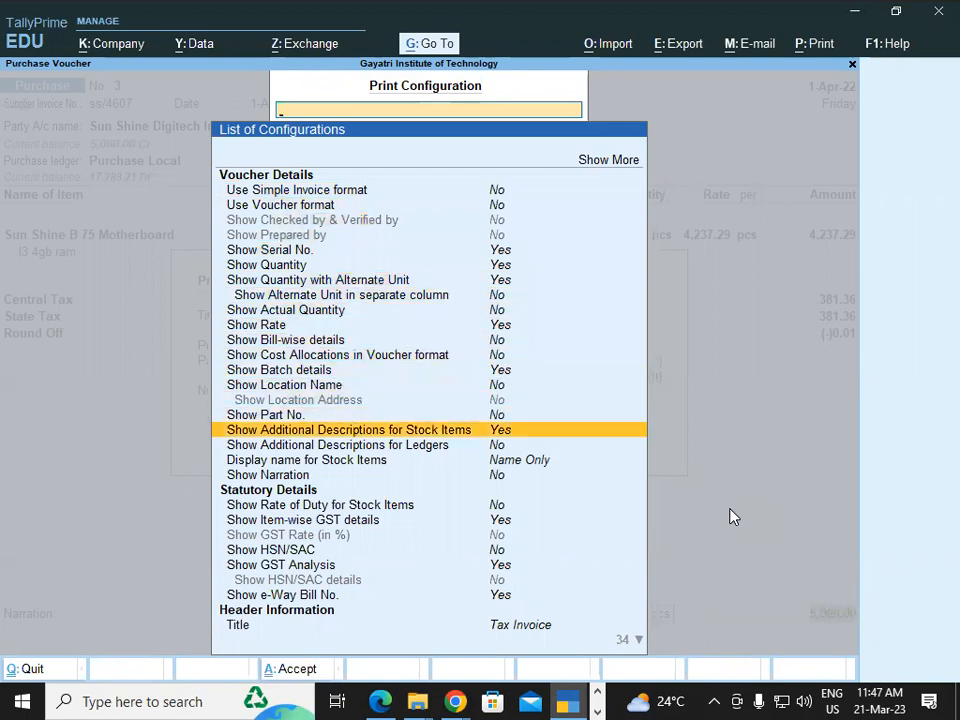
key("Return")
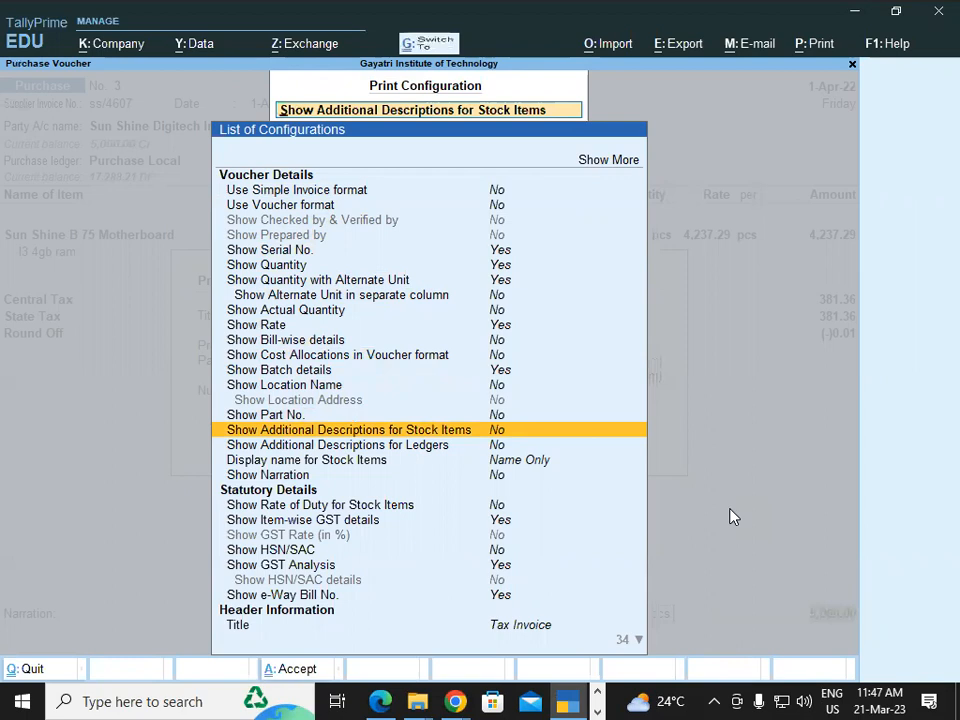
key("Escape")
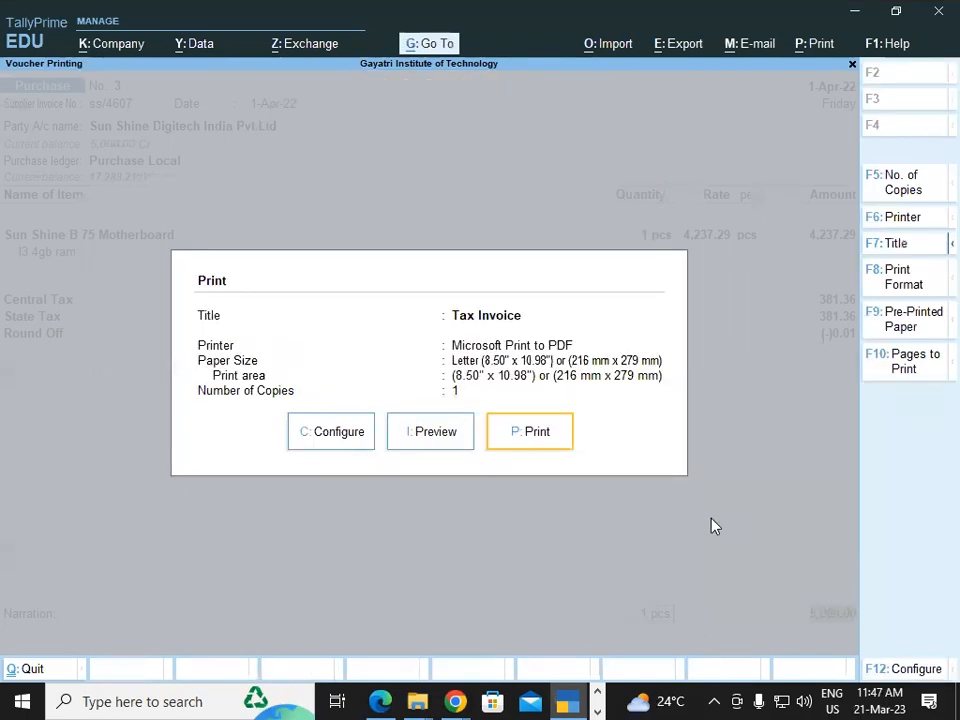
left_click(420, 440)
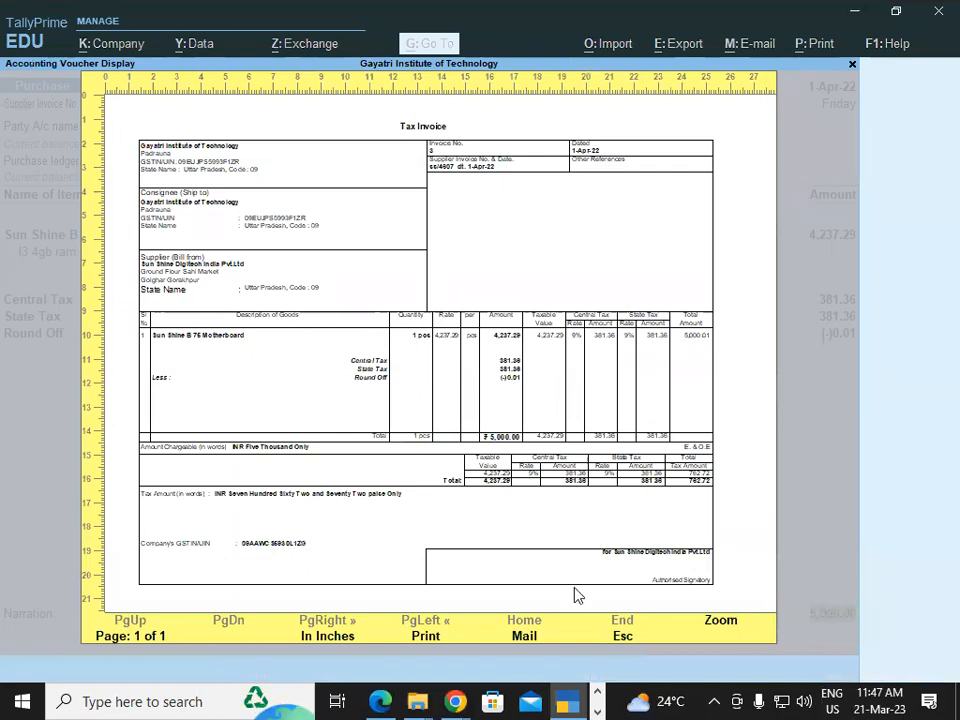
left_click(724, 621)
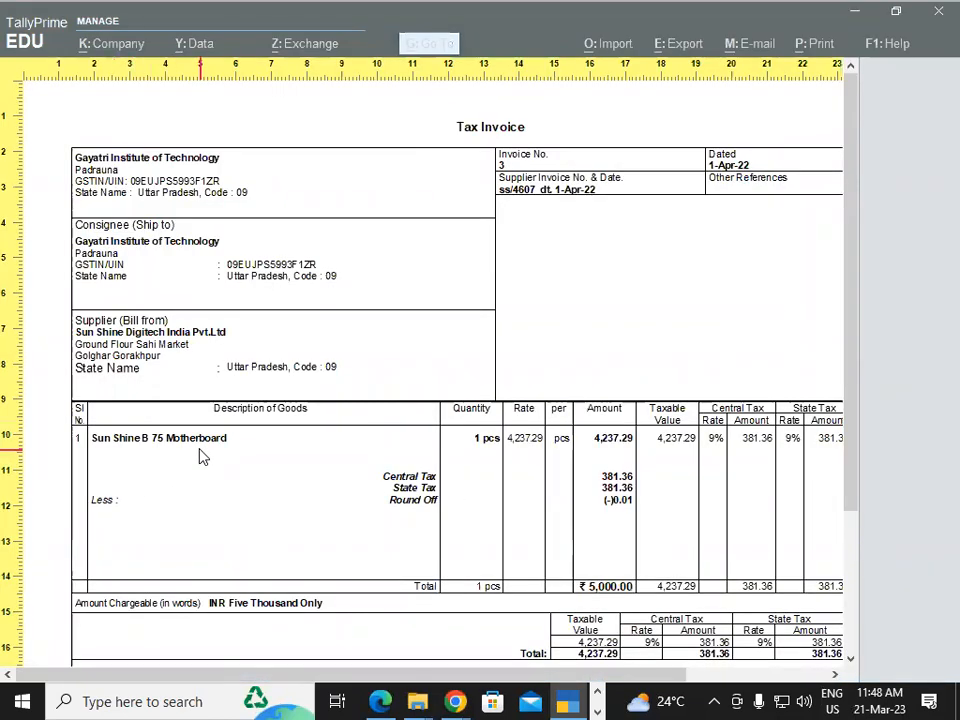
key("Escape")
key("Escape")
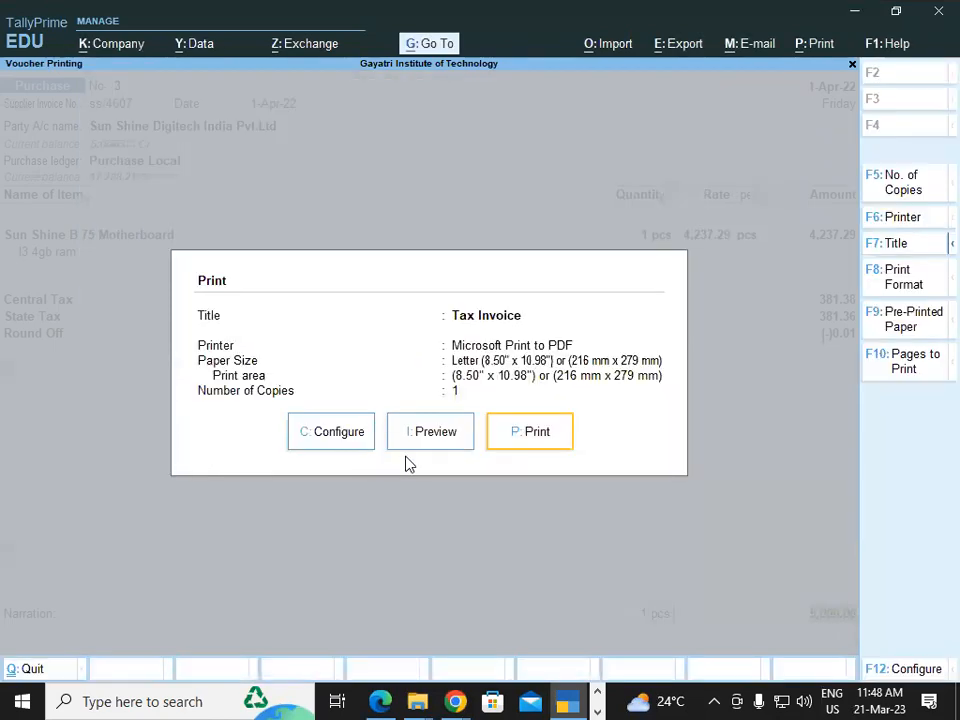
Set Show Additional Descriptions for Stock Items back to Yes and accept the print configuration.
left_click(327, 440)
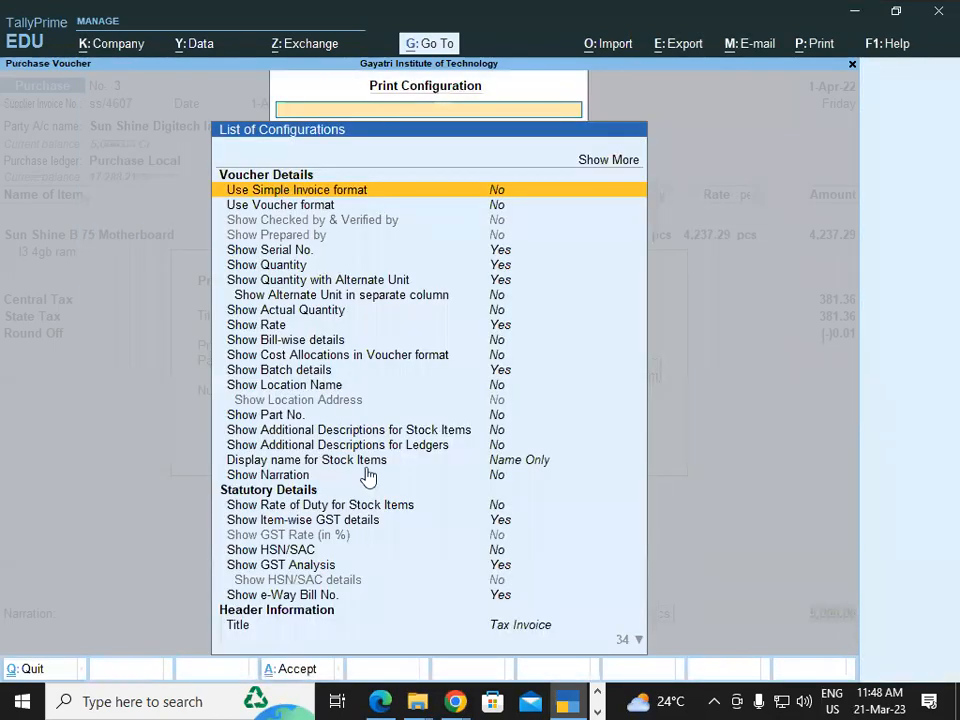
key("Down")
key("Down")
key("Down")
key("Down")
key("Down")
key("Down")
key("Down")
key("Down")
key("Down")
key("Down")
key("Down")
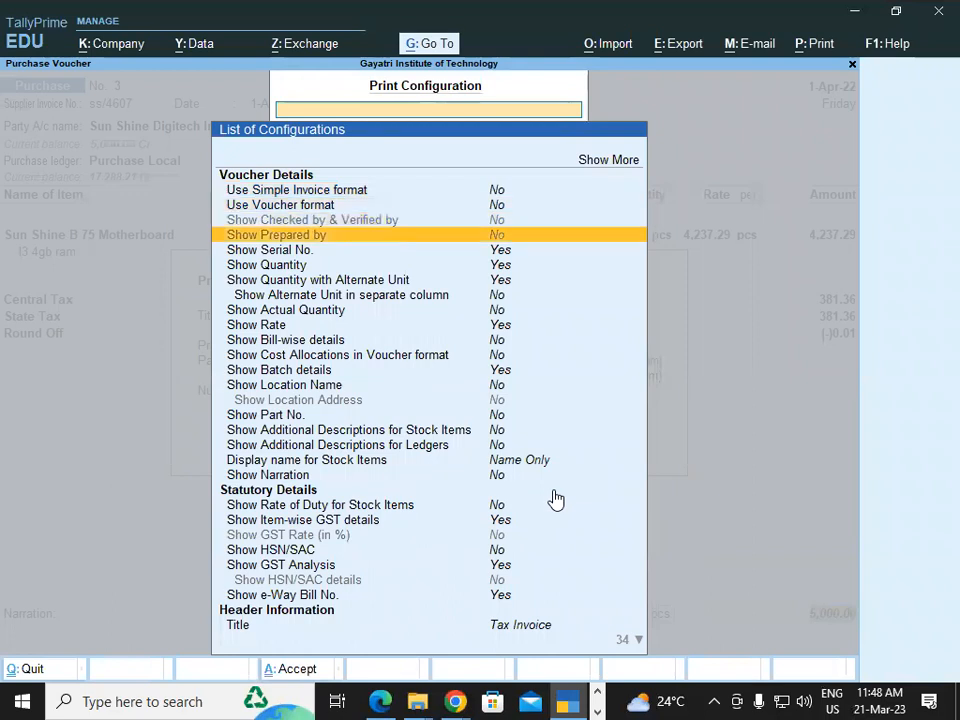
key("Down")
key("Down")
key("Down")
key("Down")
key("Down")
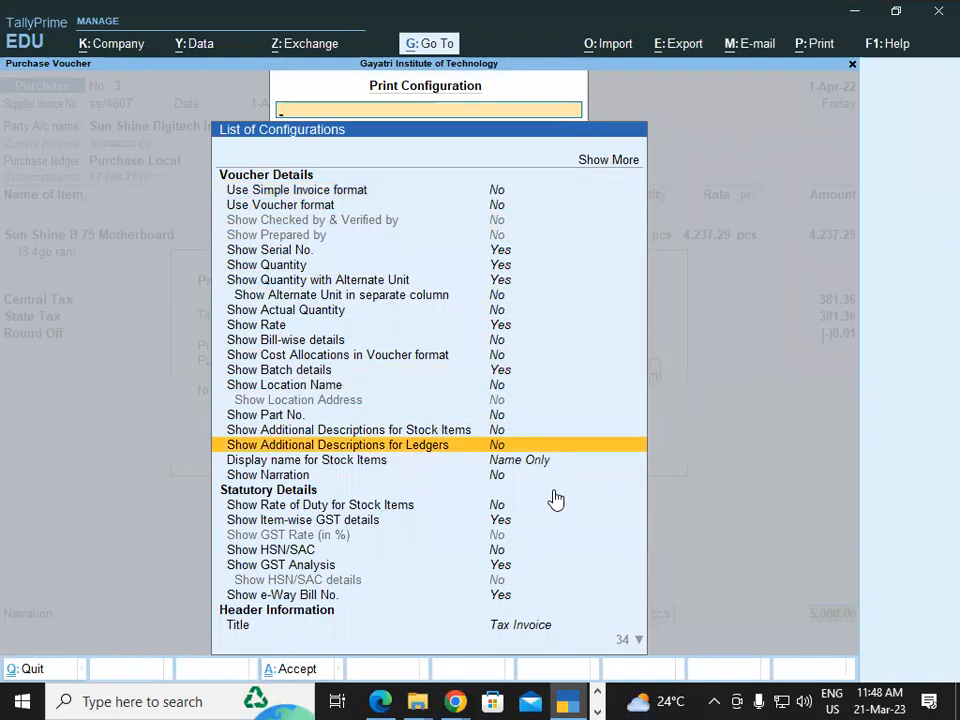
key("Up")
key("Return")
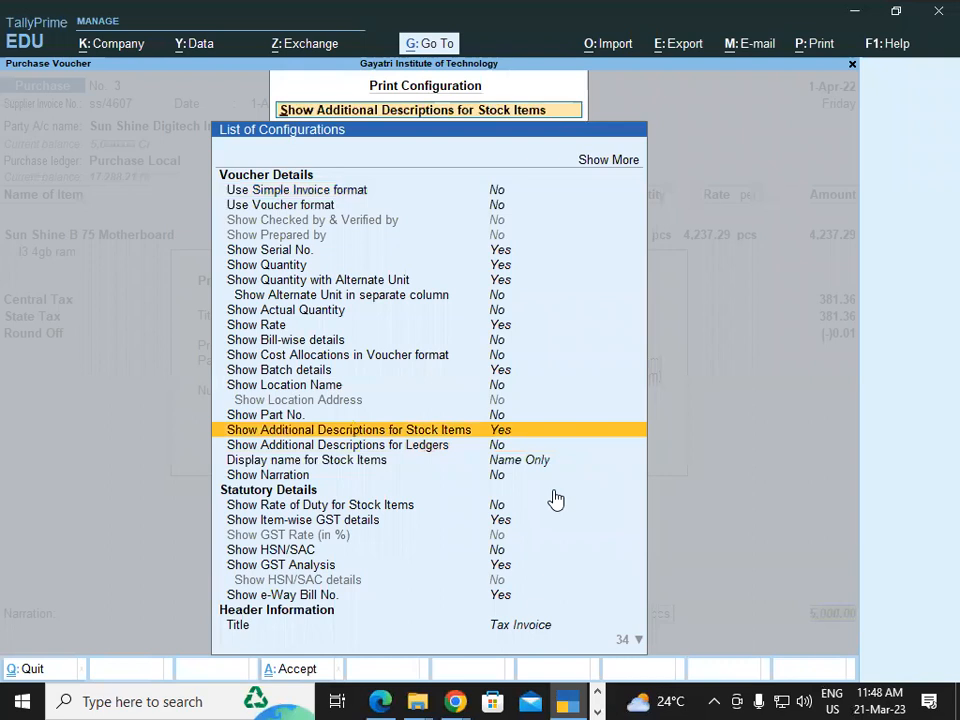
key("ctrl")
key("ctrl+a")
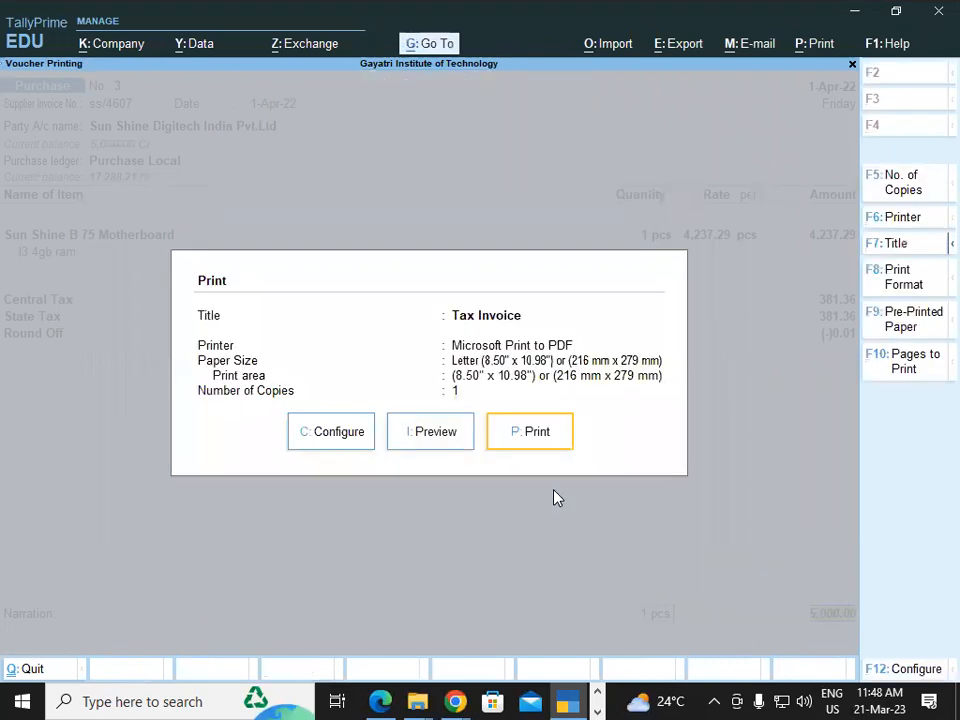
Preview and zoom the Tax Invoice to confirm the I3 4gb ram description, then close it.
left_click(435, 441)
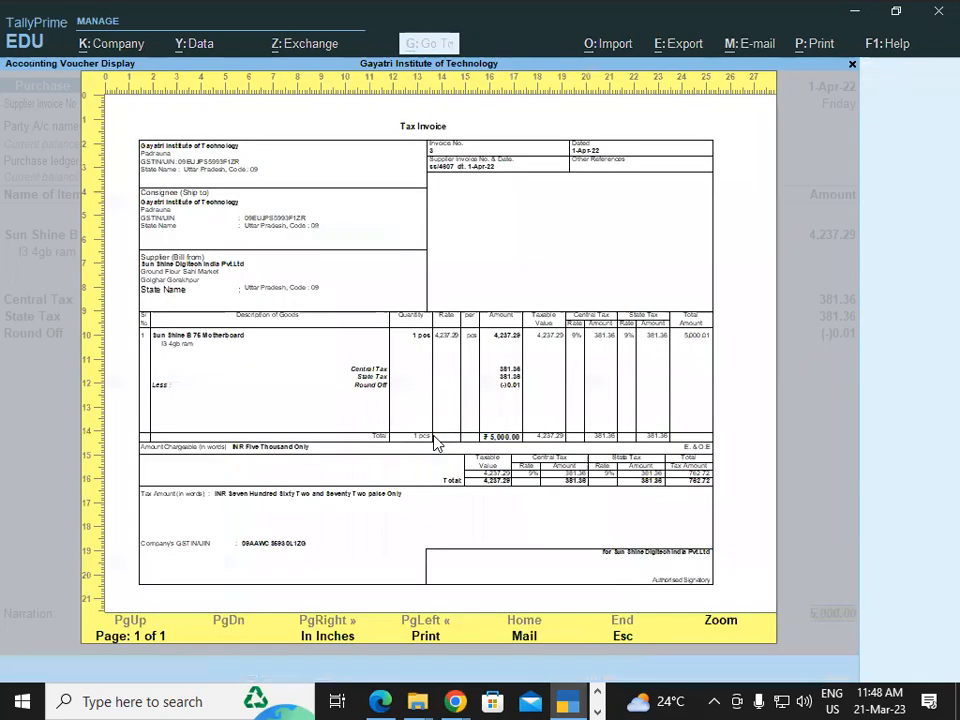
left_click(724, 630)
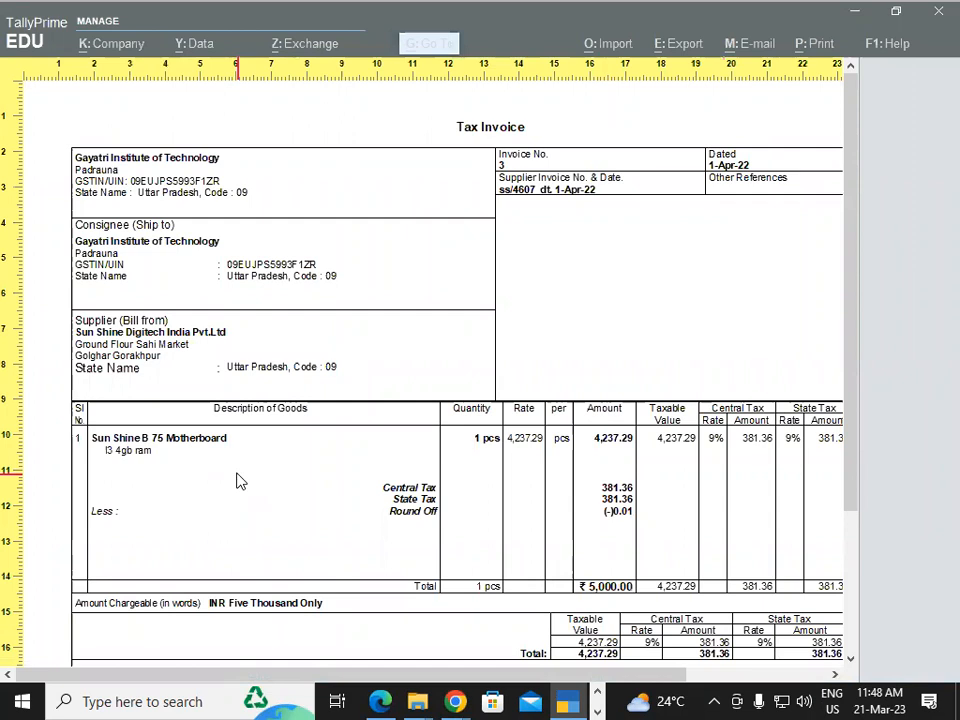
key("Escape")
key("Escape")
key("Escape")
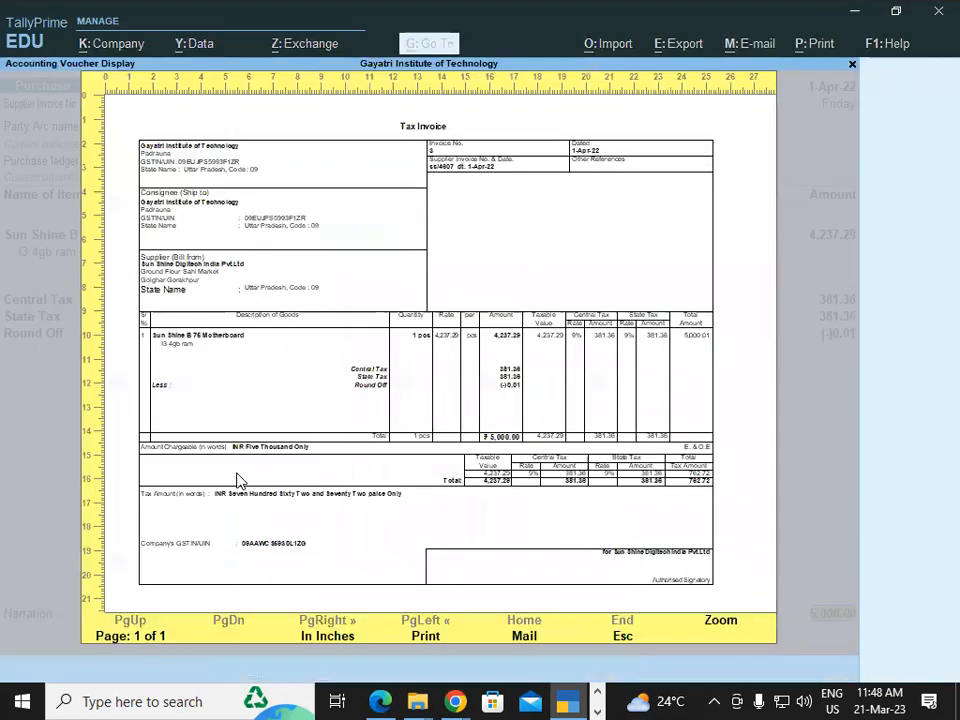